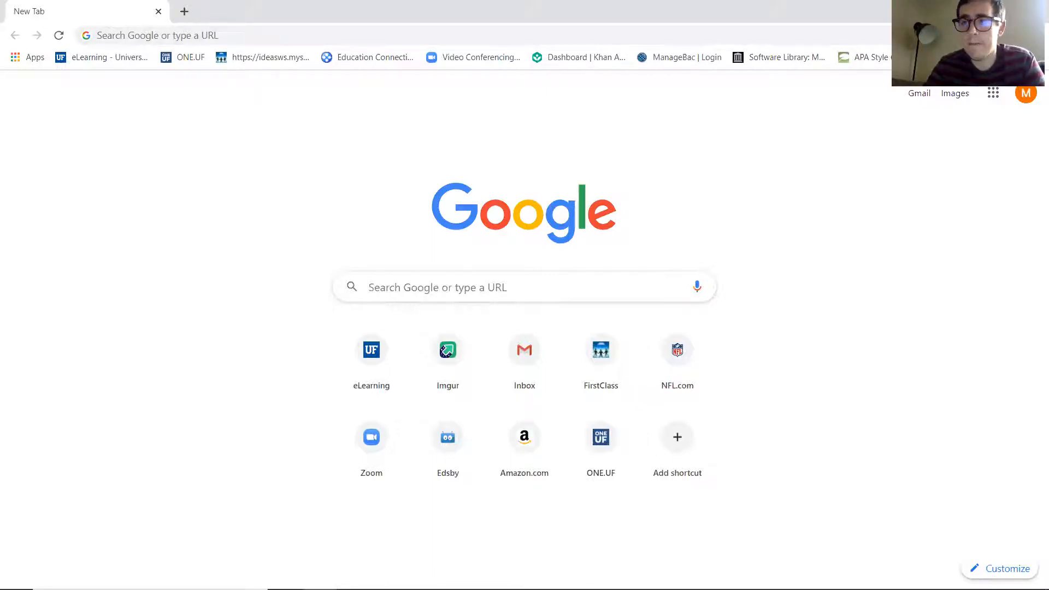
- Go to the district Clever log-in page at clever.com/in/hcps
left_click(1034, 58)
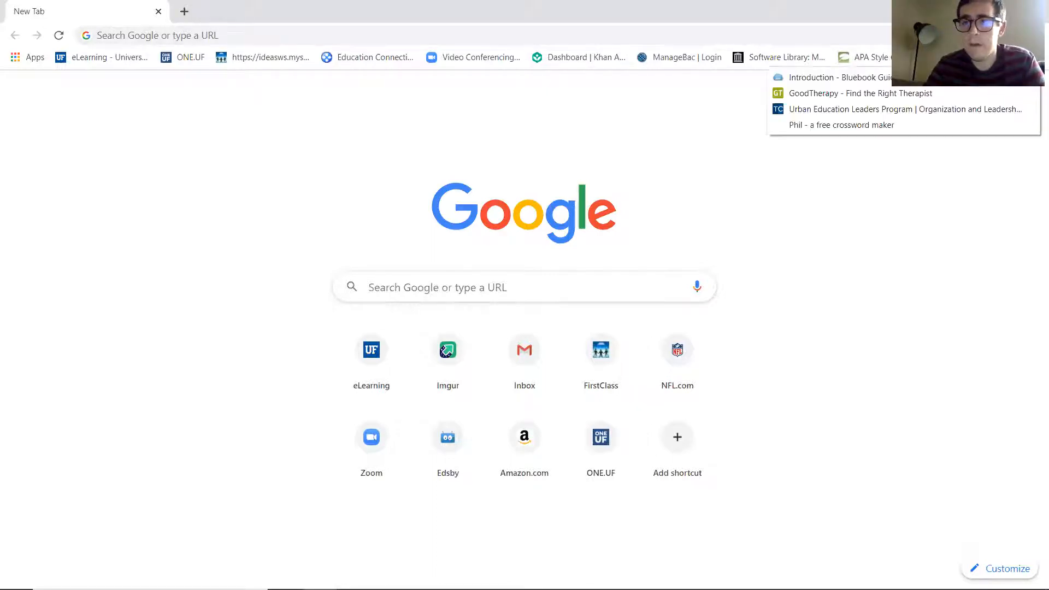
left_click(615, 134)
left_click(323, 38)
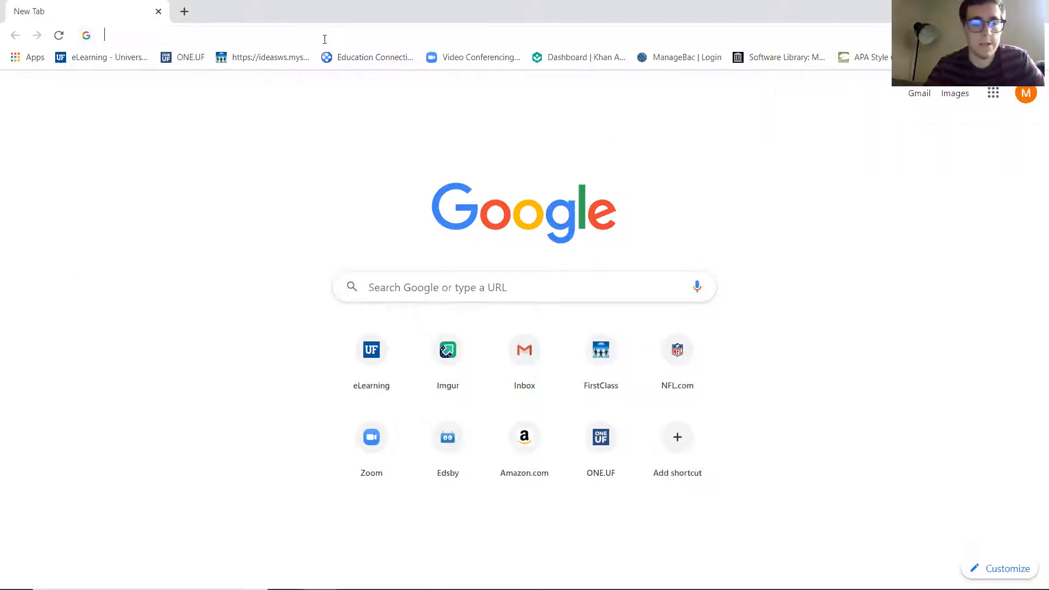
type("cle")
key("BackSpace")
key("BackSpace")
key("BackSpace")
key("BackSpace")
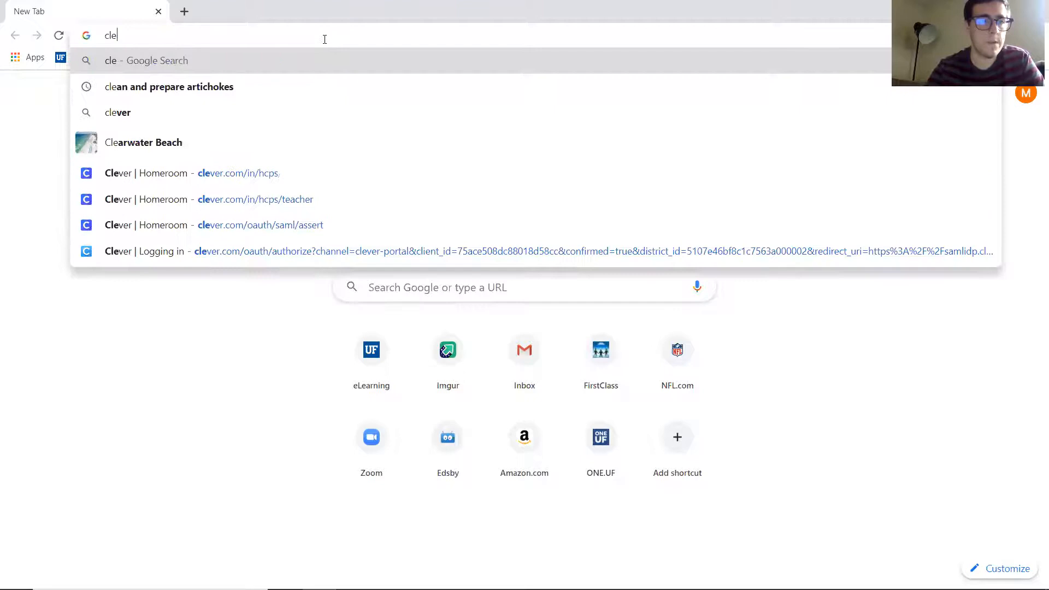
type("cle")
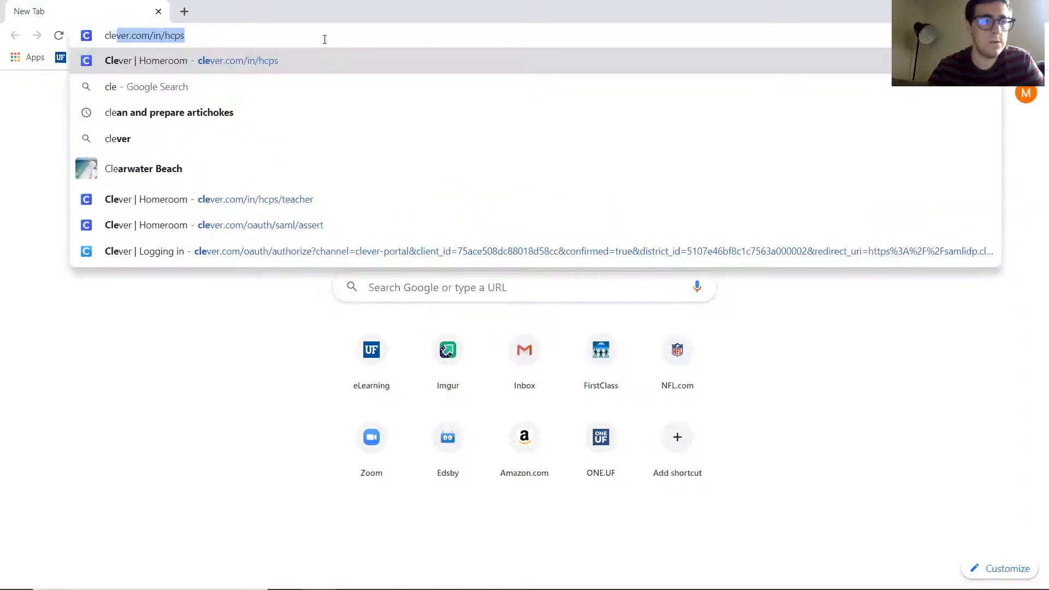
key("Return")
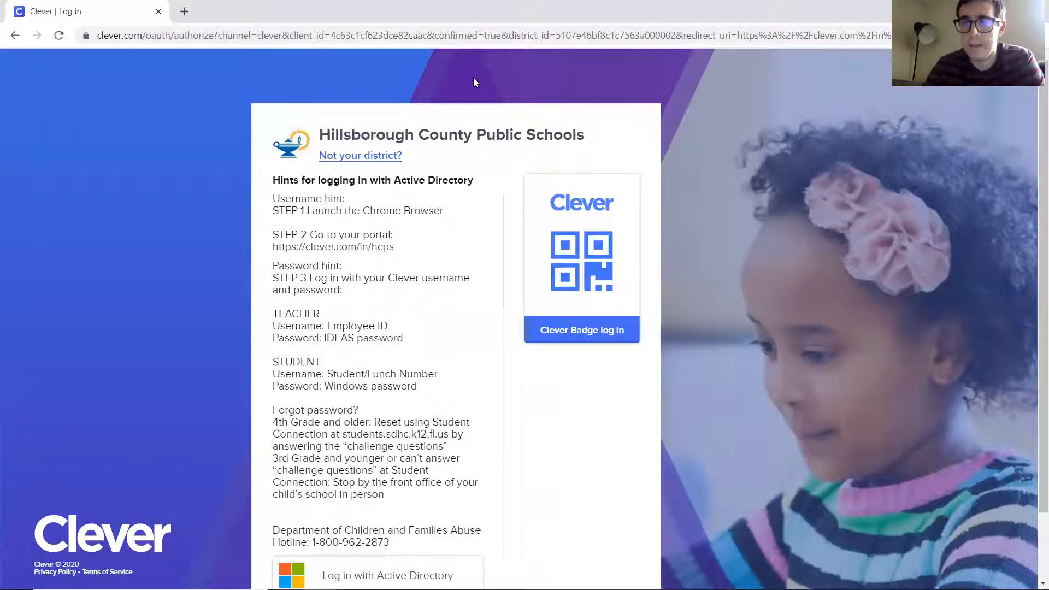
- Bookmark the Clever log-in page without turning on sync, then open a new tab
key("ctrl+d")
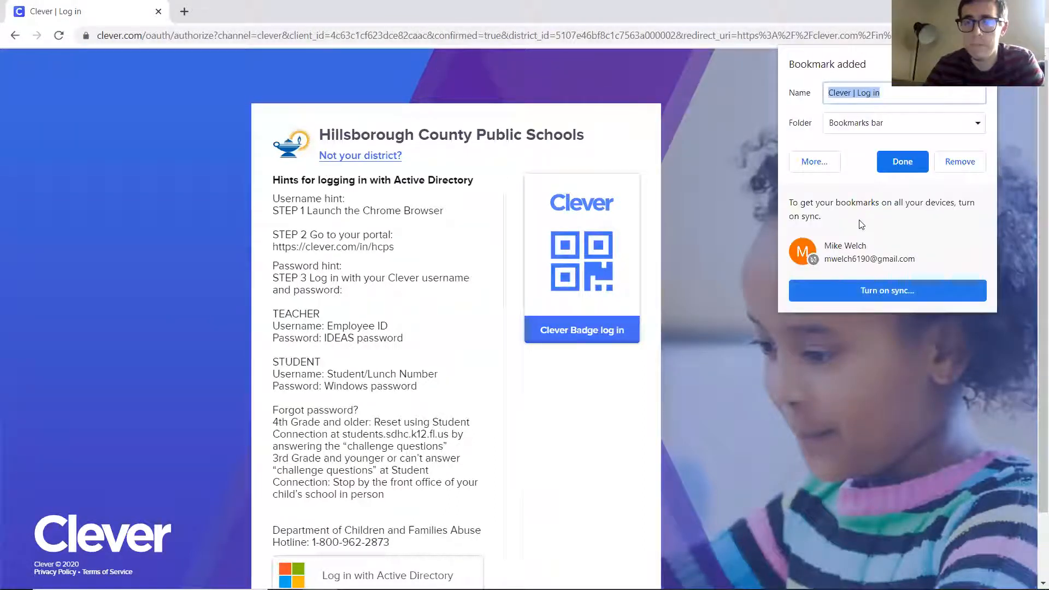
left_click(887, 290)
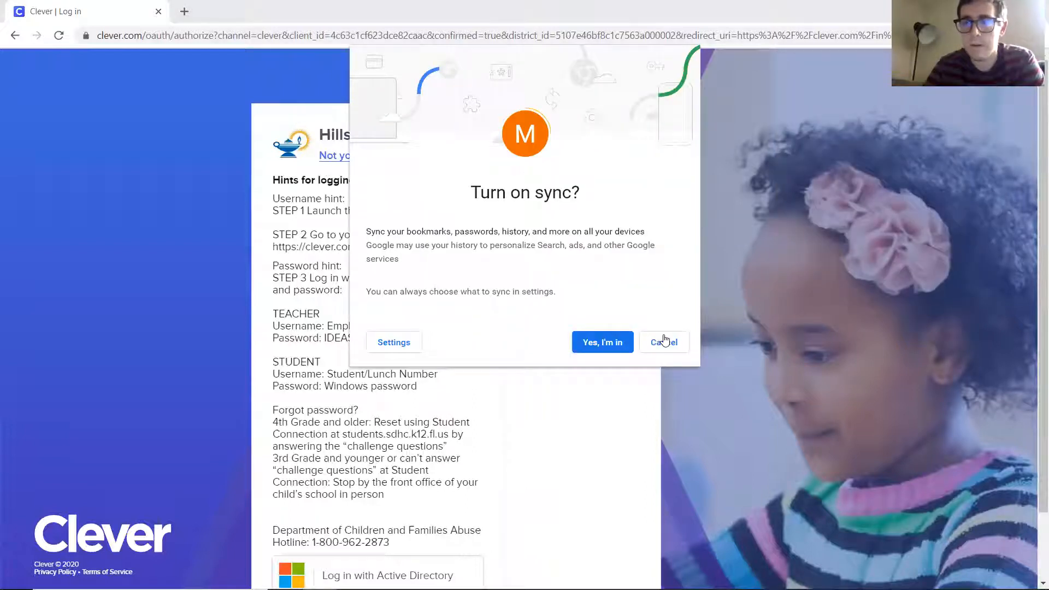
left_click(665, 340)
left_click(1037, 36)
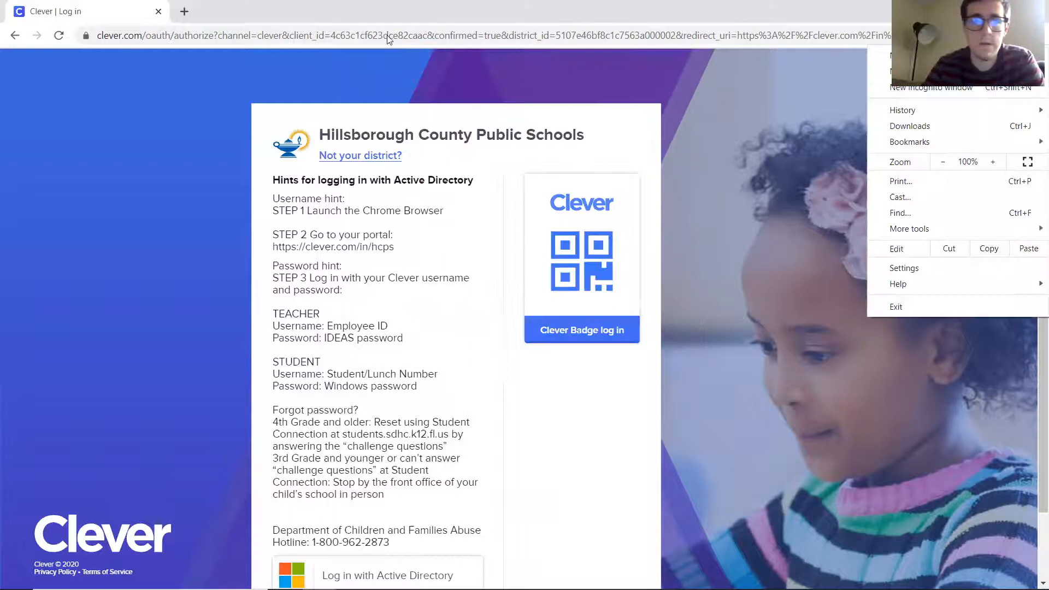
left_click(184, 11)
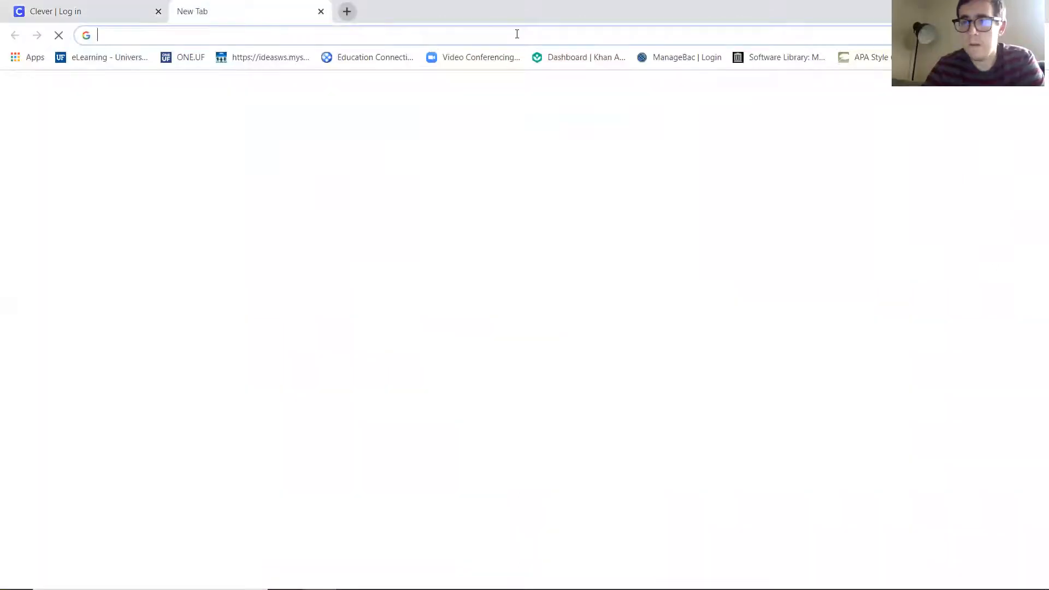
- Open the Clever | Log in bookmark, close the old tab, and sign in via Active Directory
left_click(1033, 57)
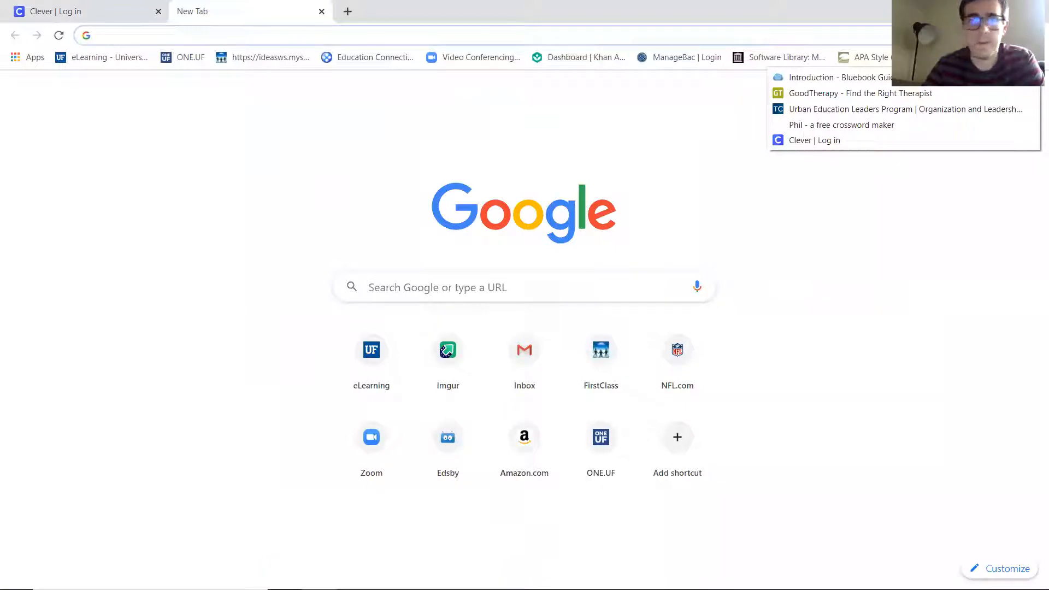
left_click(814, 140)
left_click(157, 12)
scroll(404, 296, "down", 2)
left_click(369, 503)
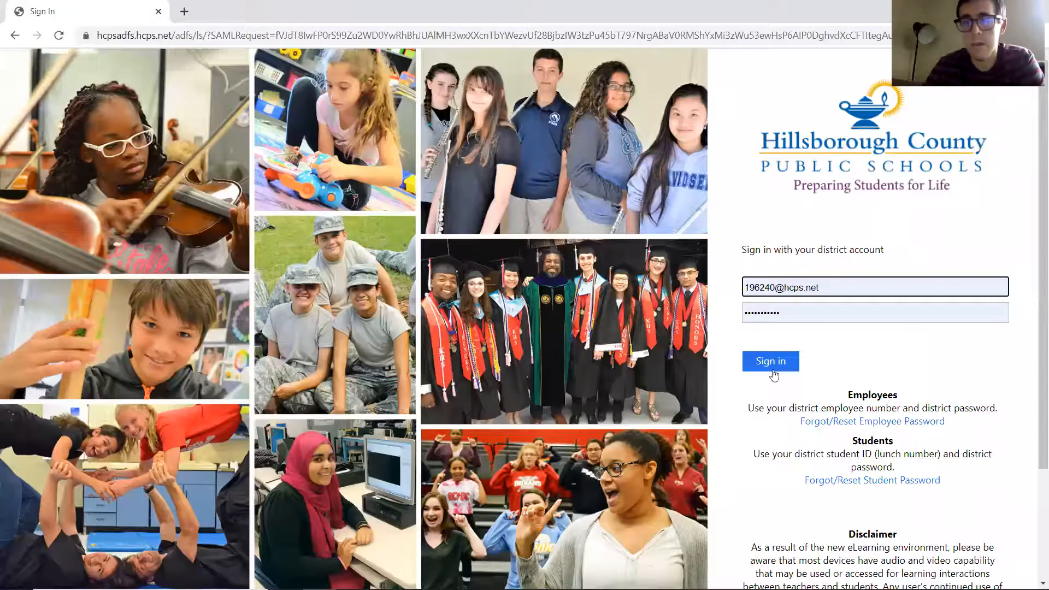
left_click(773, 372)
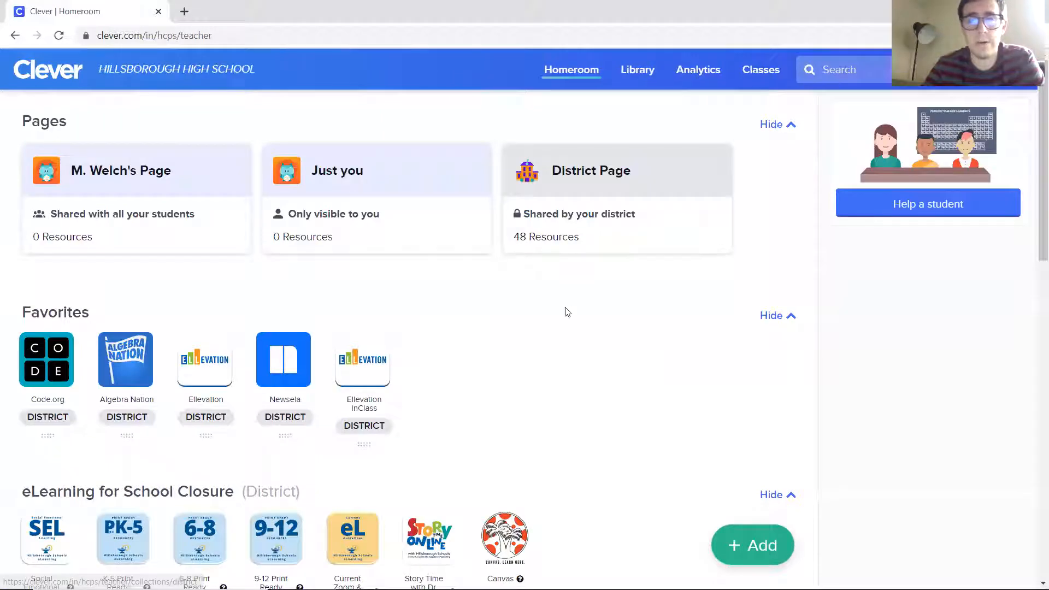
- Scroll Homeroom down to Instant Login Applications and launch Zoom - Teachers & Staff
scroll(567, 312, "down", 4)
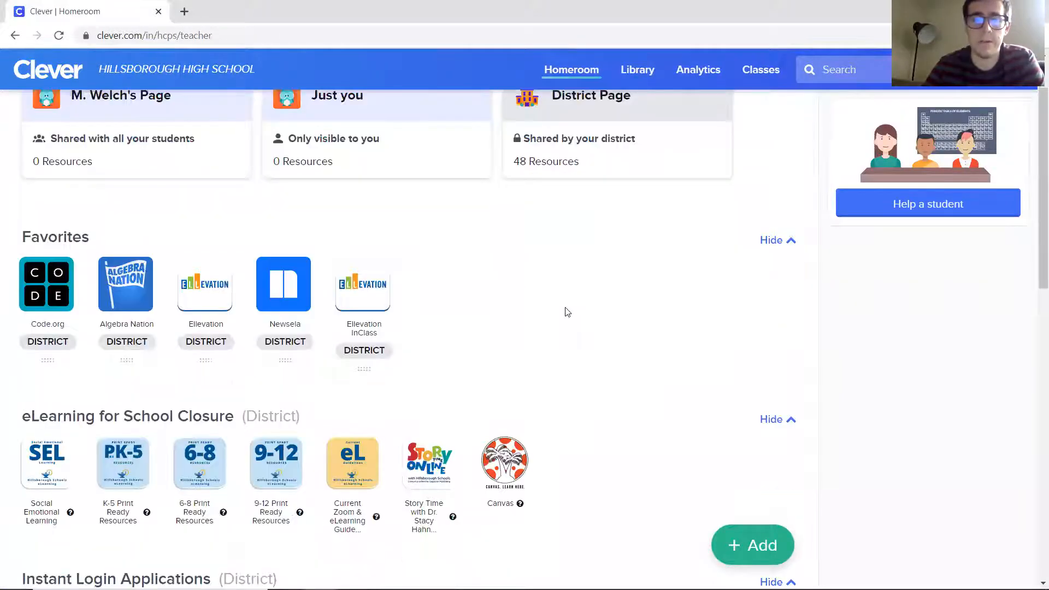
scroll(567, 312, "down", 1)
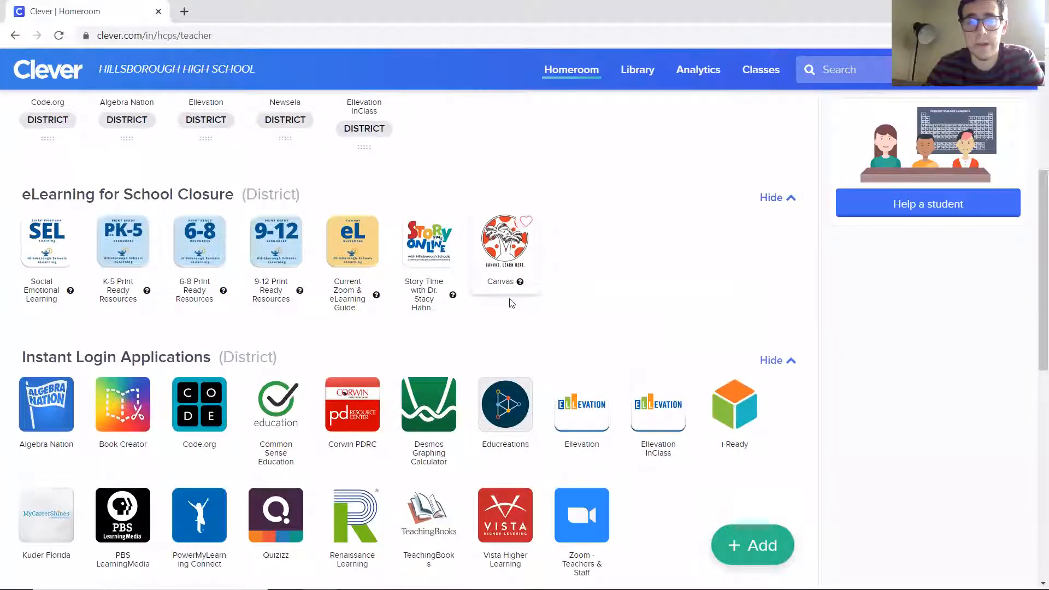
scroll(613, 218, "down", 1)
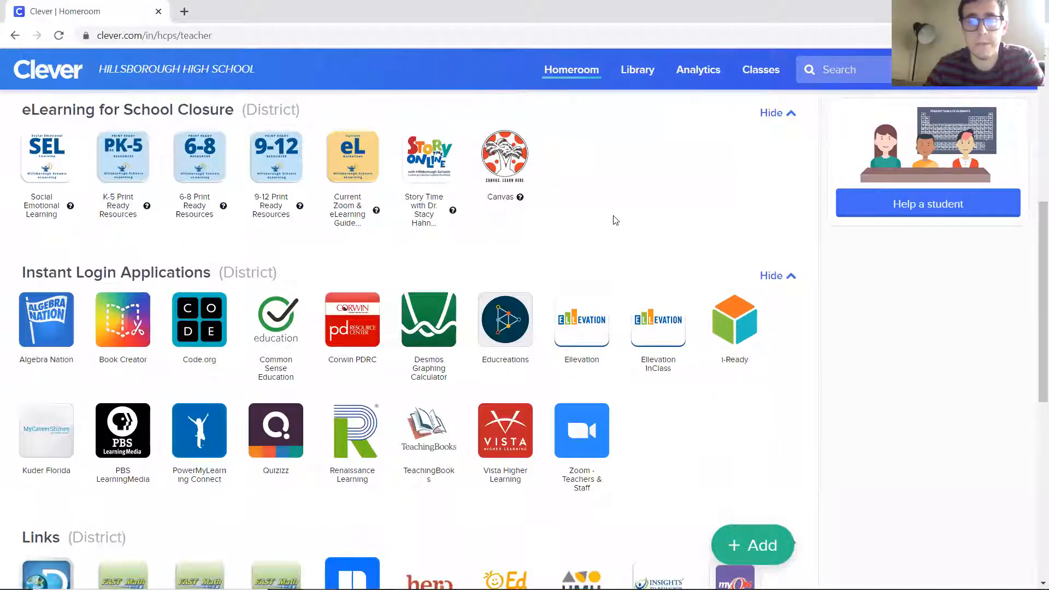
scroll(614, 220, "down", 2)
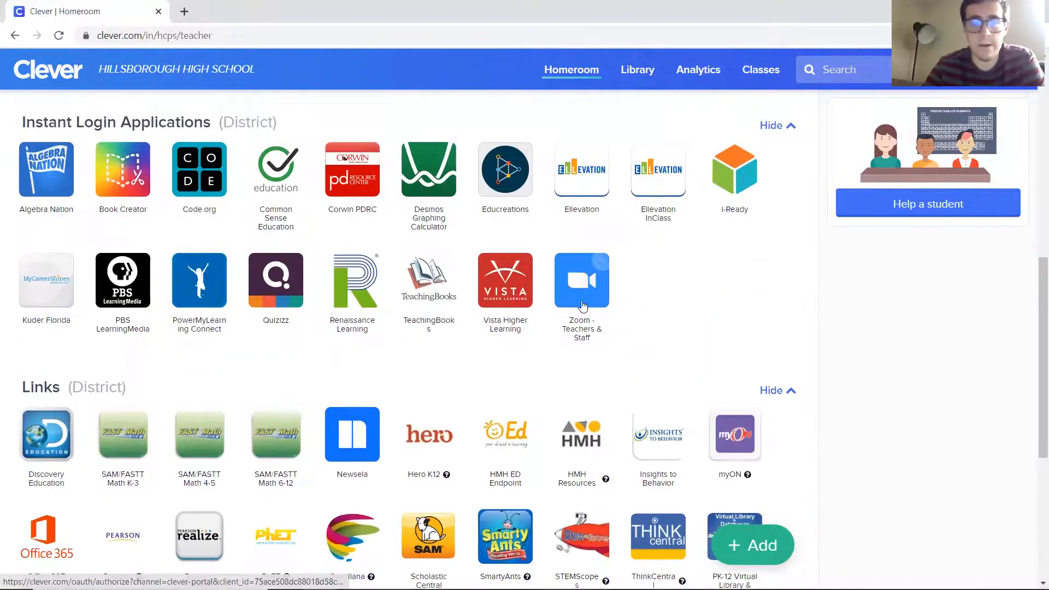
left_click(577, 282)
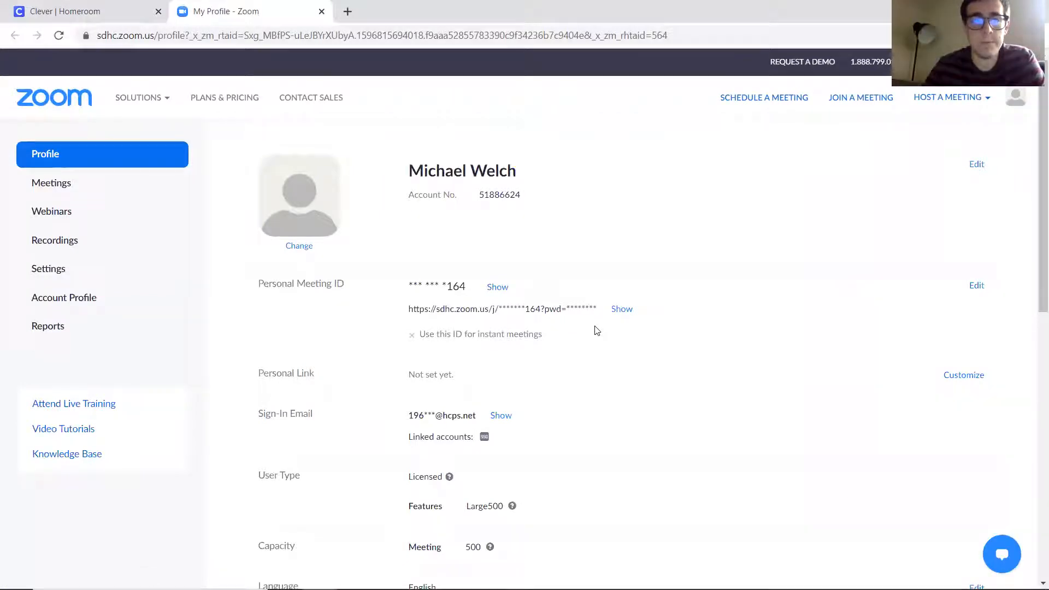
- Check the signed-in account details from the avatar menu on the Zoom profile
left_click(1018, 105)
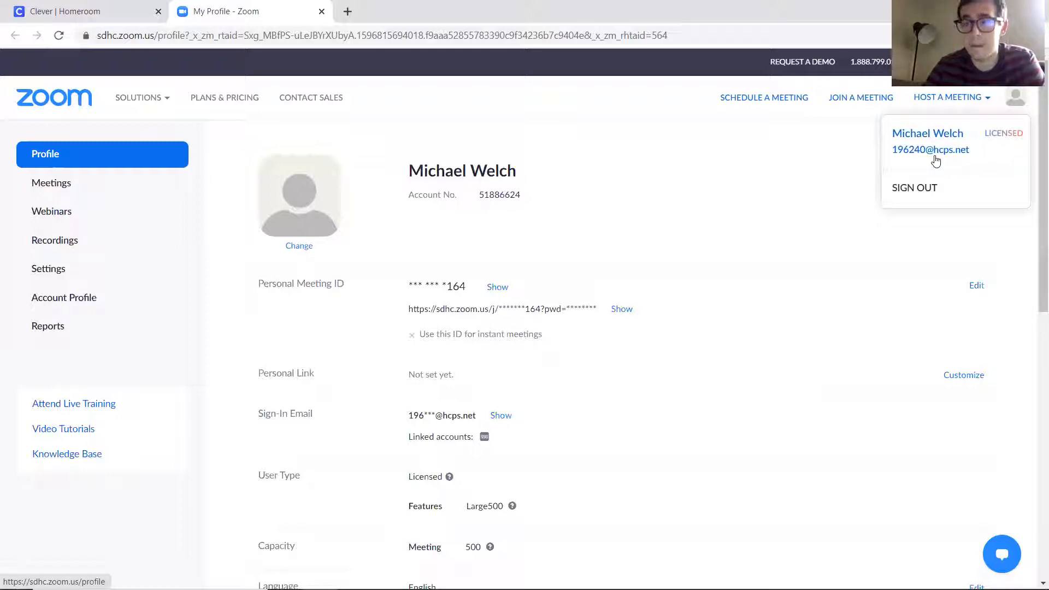
left_click(627, 101)
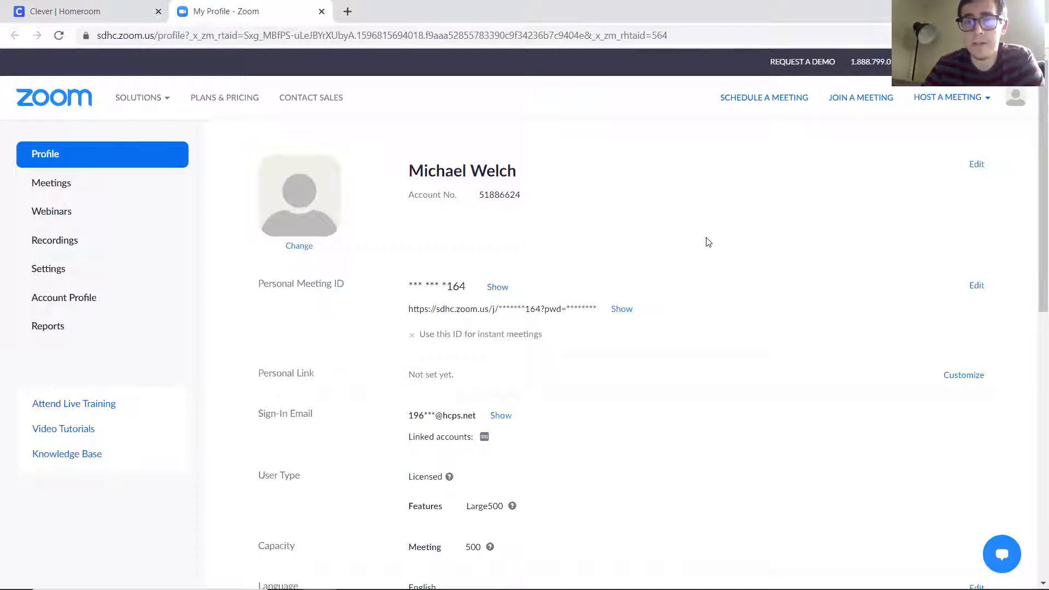
scroll(708, 241, "down", 5)
scroll(707, 242, "up", 5)
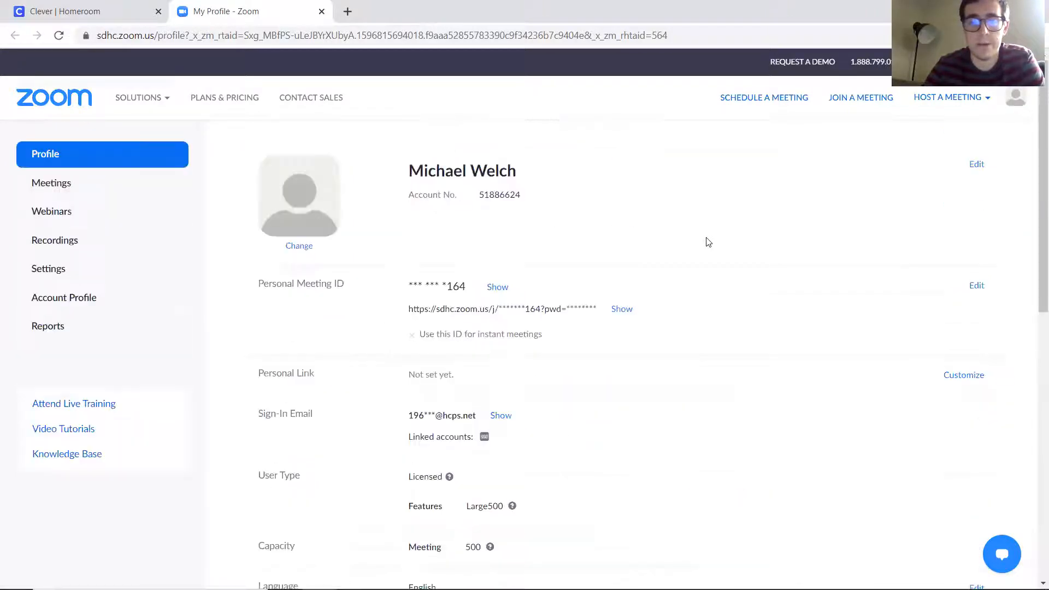
- In Meetings, review Previous Meetings, Personal Meeting Room and Meeting Templates, then schedule a new meeting
left_click(57, 182)
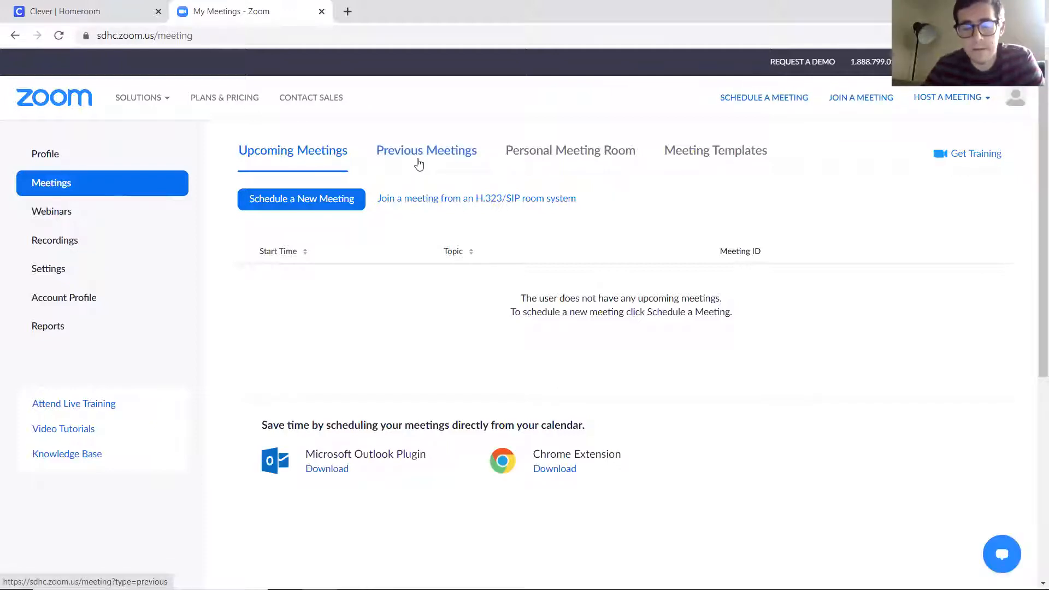
left_click(457, 151)
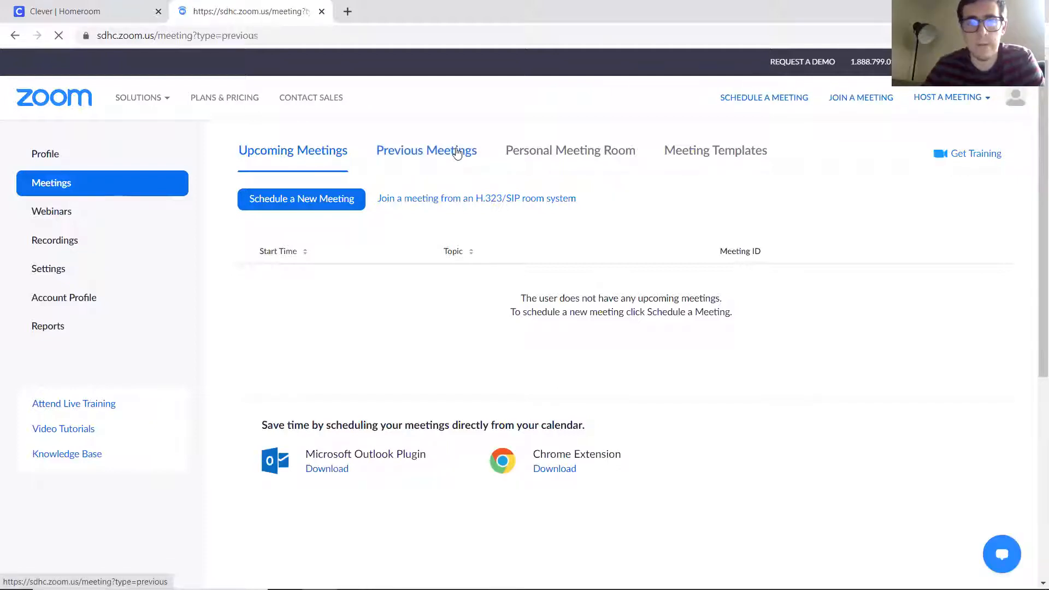
left_click(582, 151)
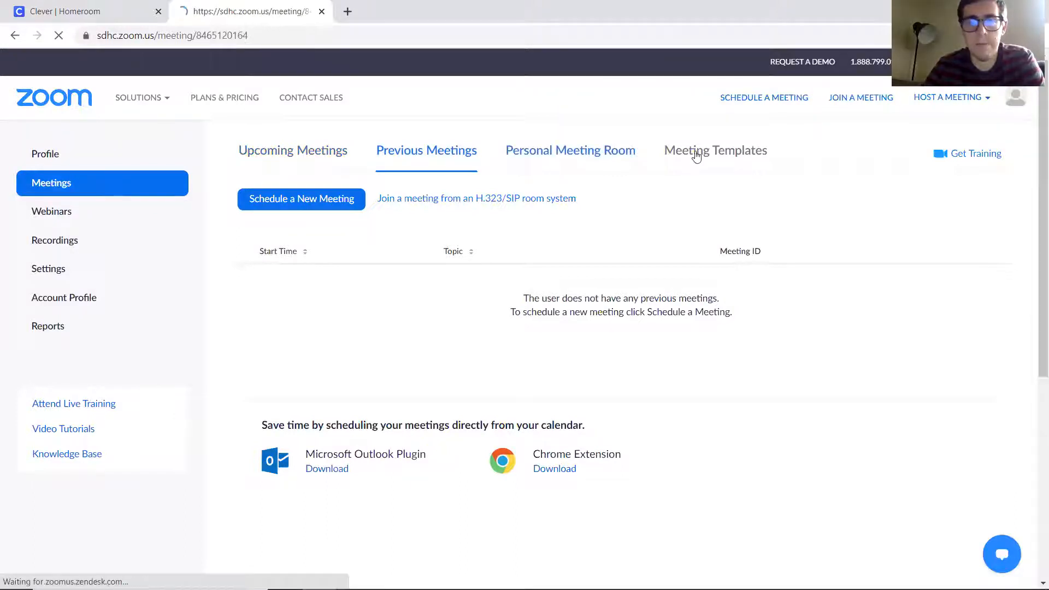
scroll(728, 348, "down", 4)
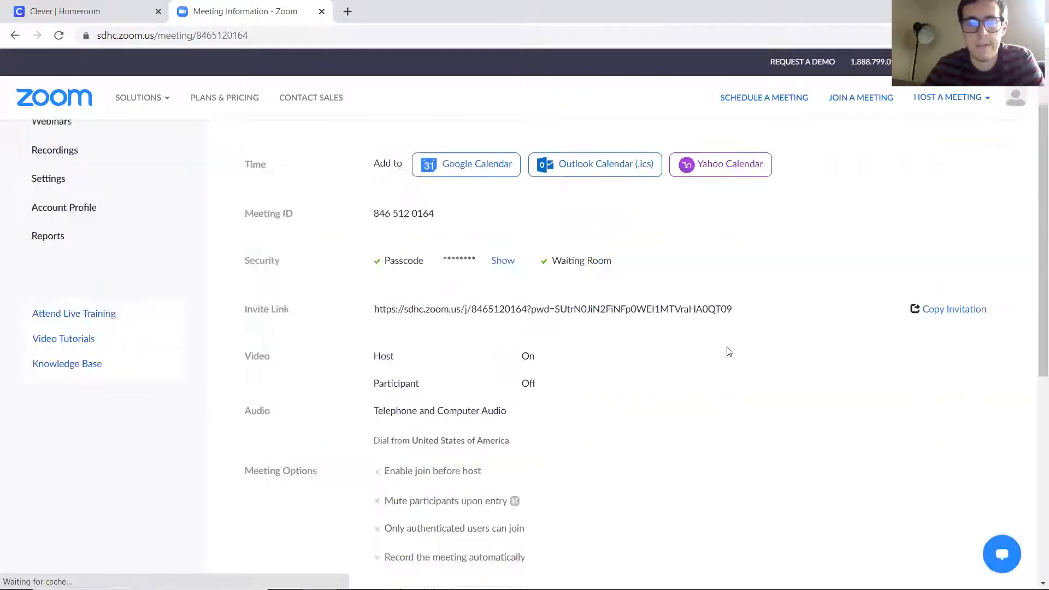
scroll(729, 351, "up", 4)
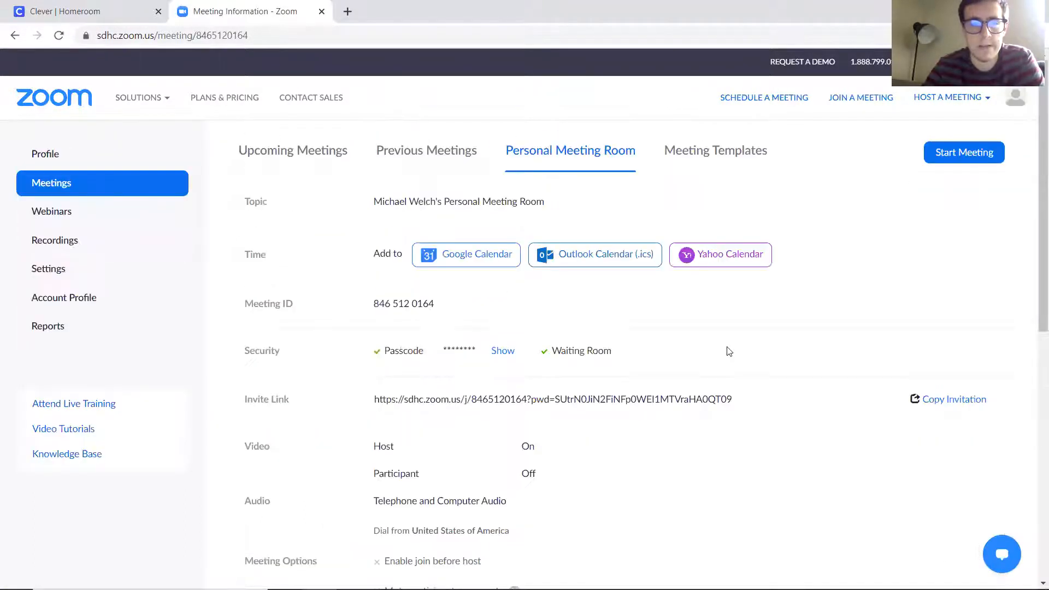
left_click(731, 157)
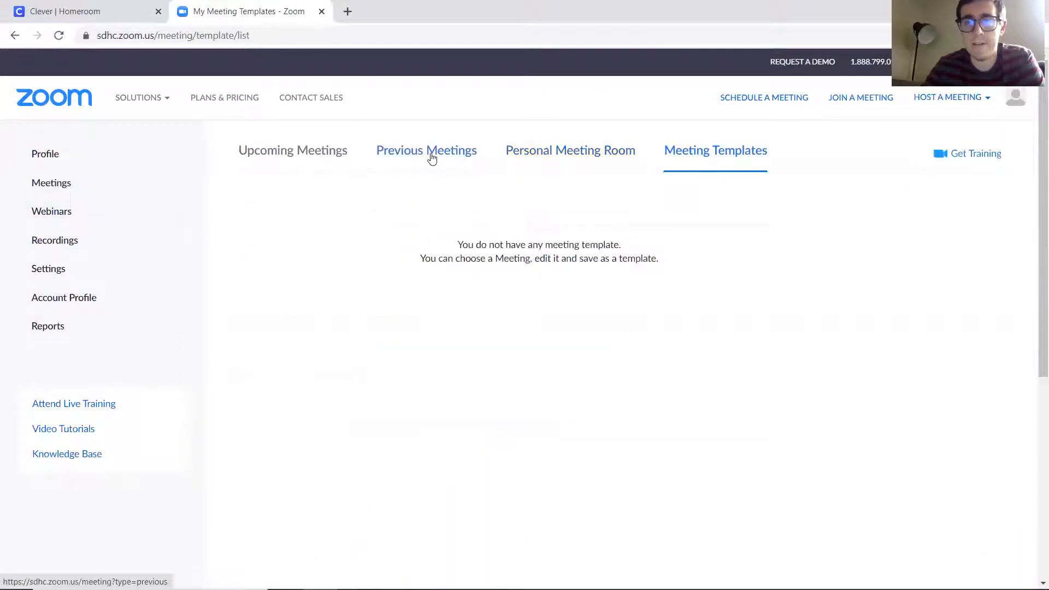
left_click(282, 165)
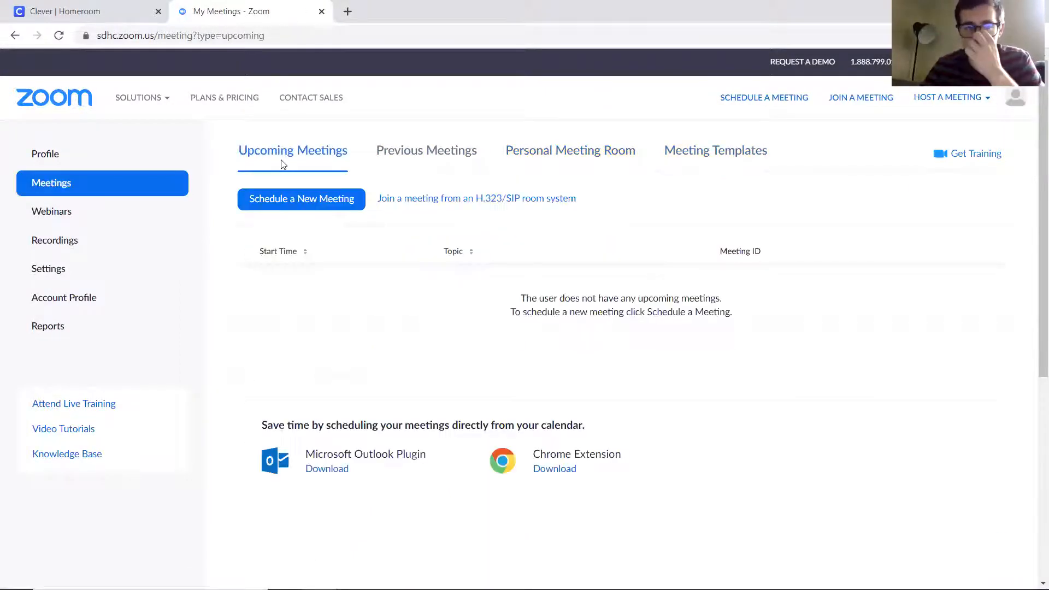
left_click(309, 207)
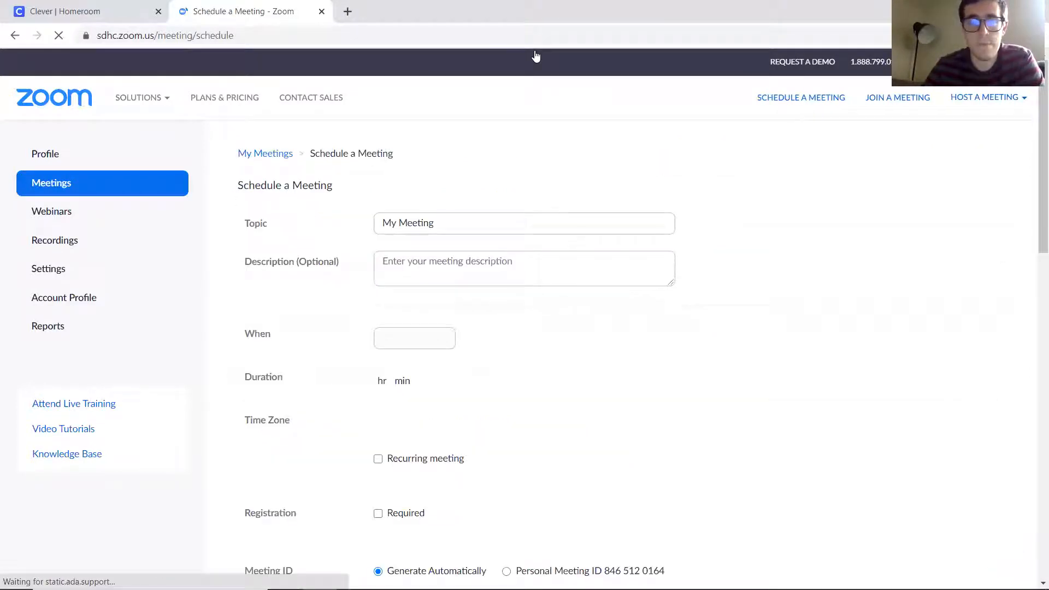
- Clear the default 'My Meeting' topic and turn on Recurring meeting
double_click(475, 222)
key("BackSpace")
key("BackSpace")
key("BackSpace")
key("BackSpace")
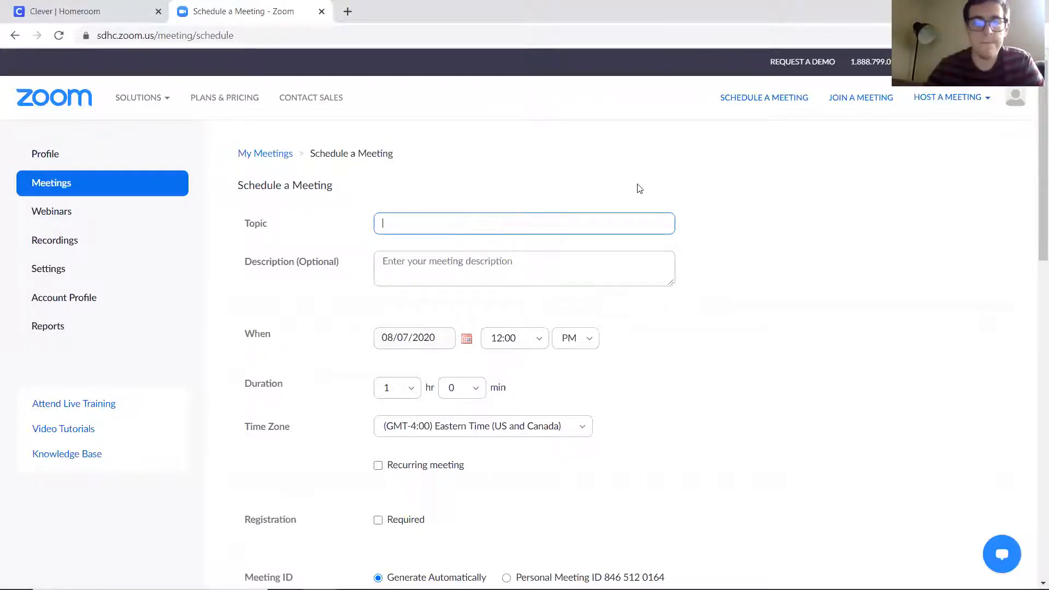
scroll(792, 136, "down", 1)
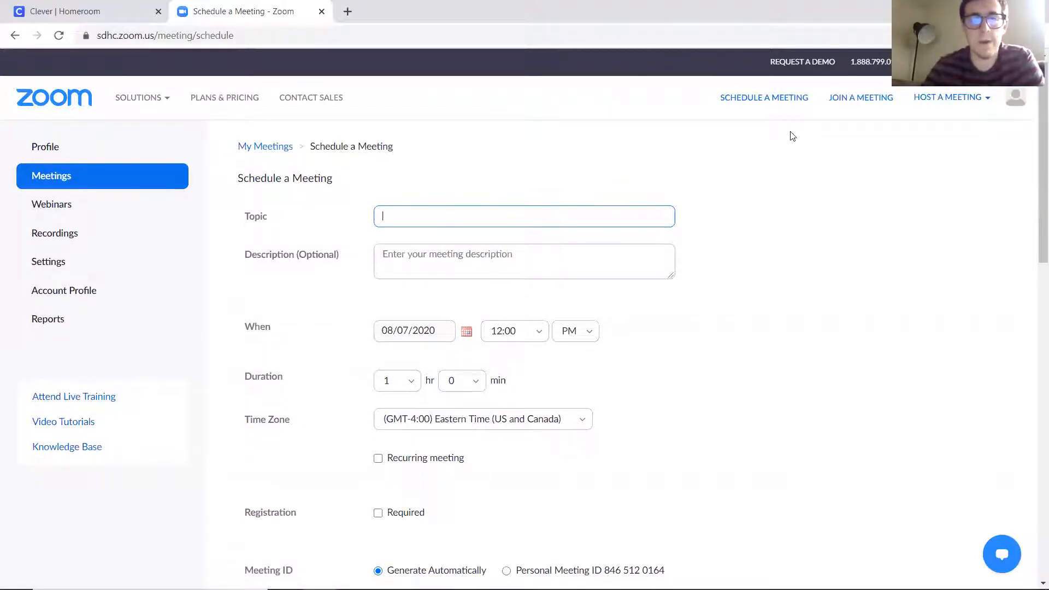
scroll(721, 260, "down", 3)
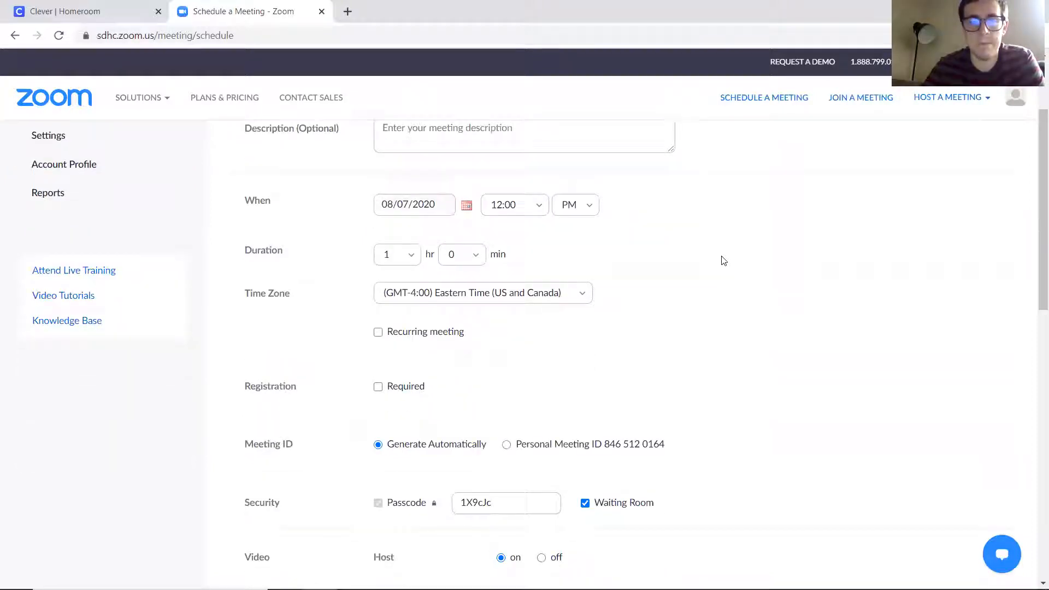
scroll(720, 259, "down", 1)
scroll(482, 298, "down", 3)
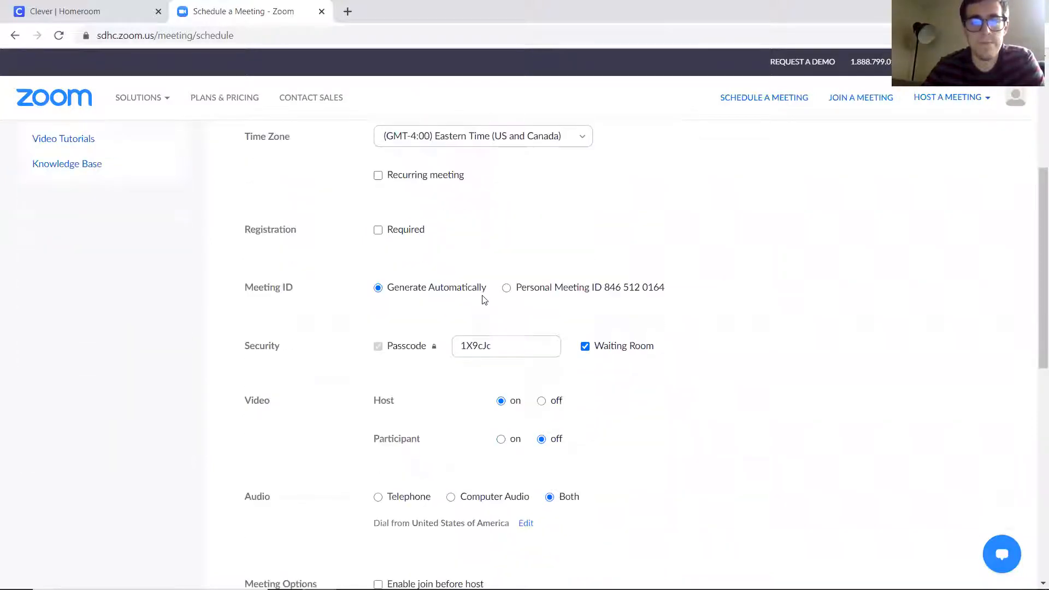
scroll(446, 415, "up", 7)
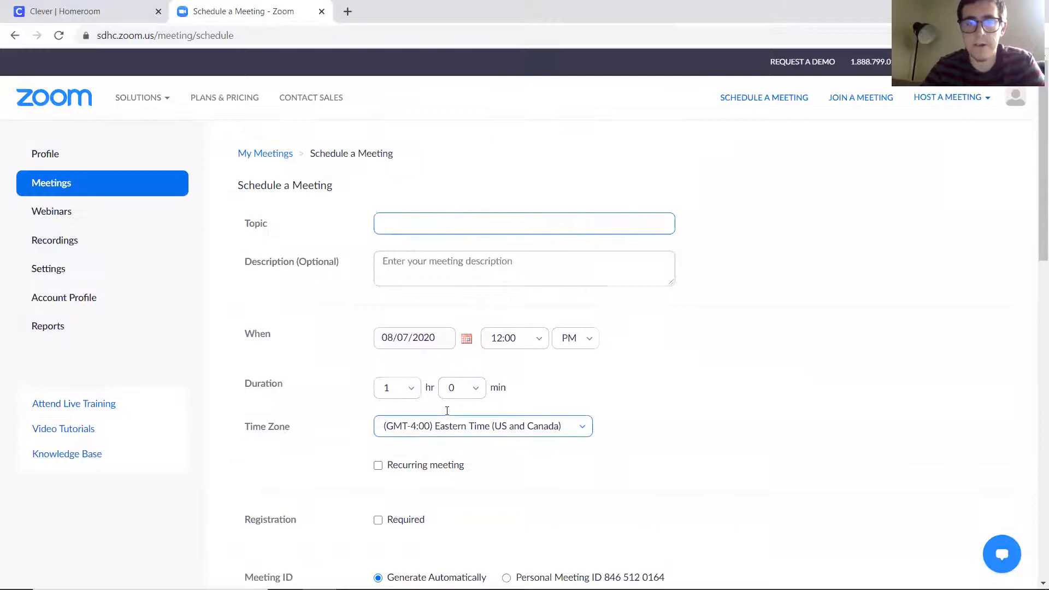
left_click(378, 465)
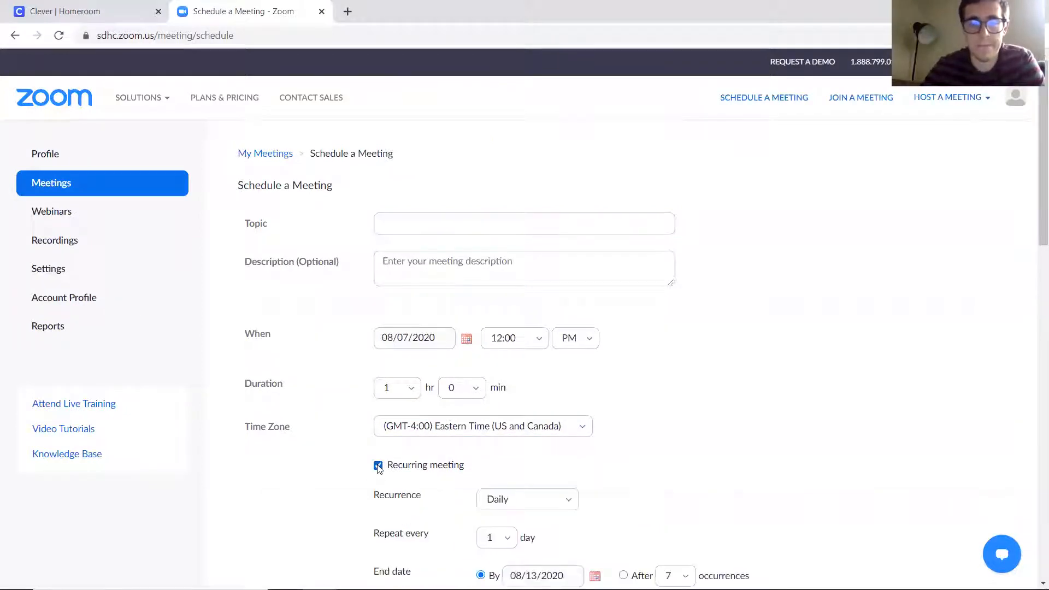
scroll(391, 484, "down", 1)
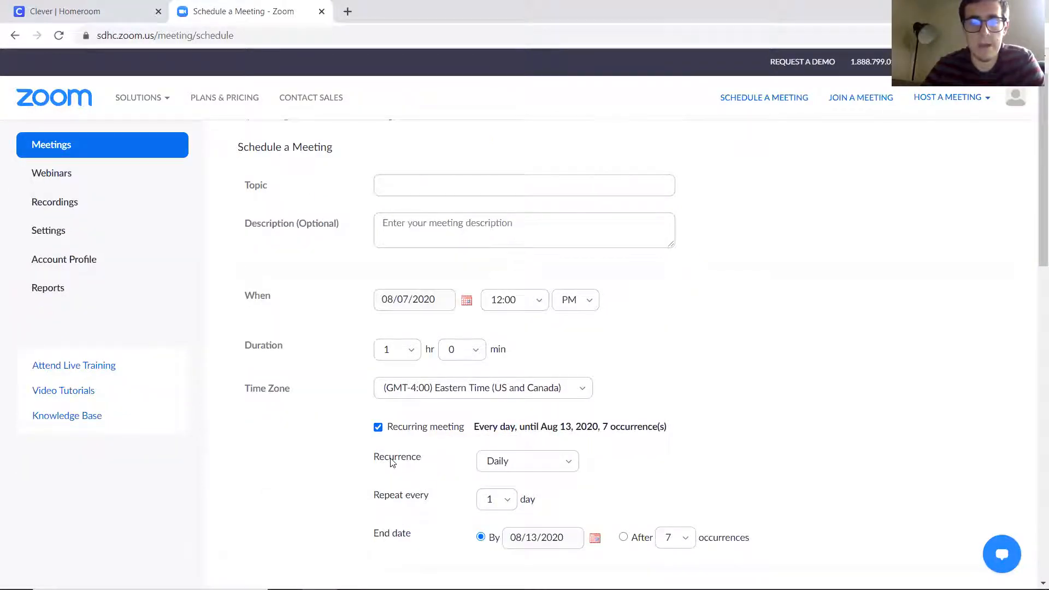
scroll(392, 470, "down", 2)
scroll(436, 445, "up", 3)
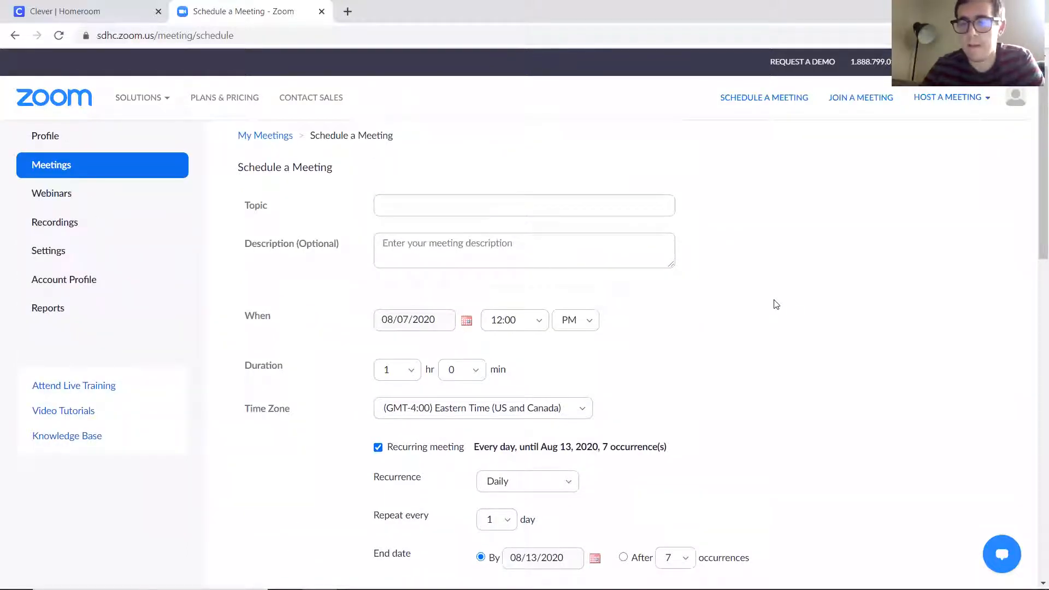
- Enter 'Block 11 - Geometry Honors' as the meeting topic
left_click(445, 208)
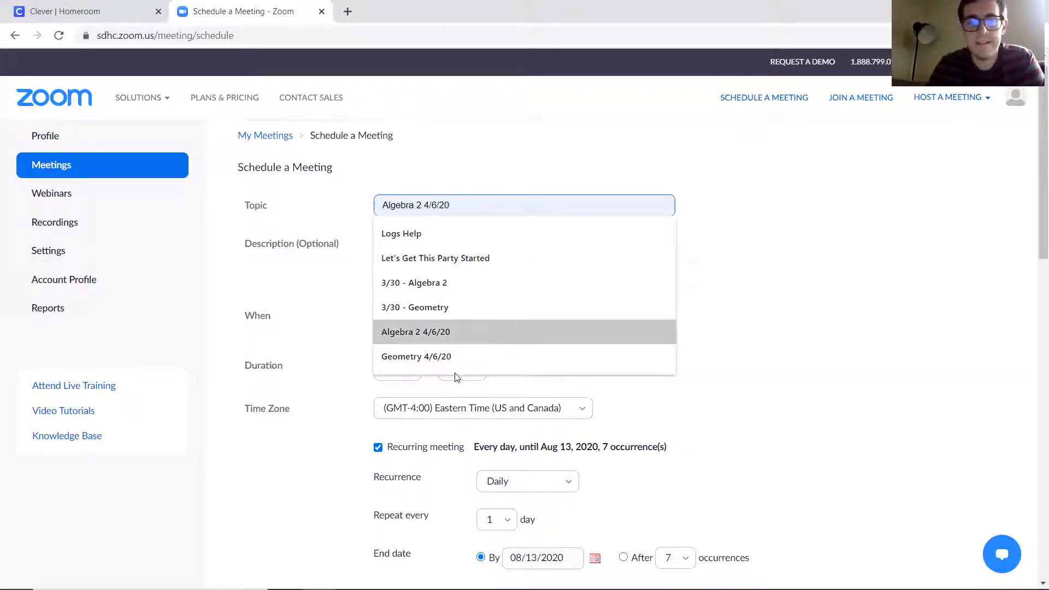
left_click(779, 282)
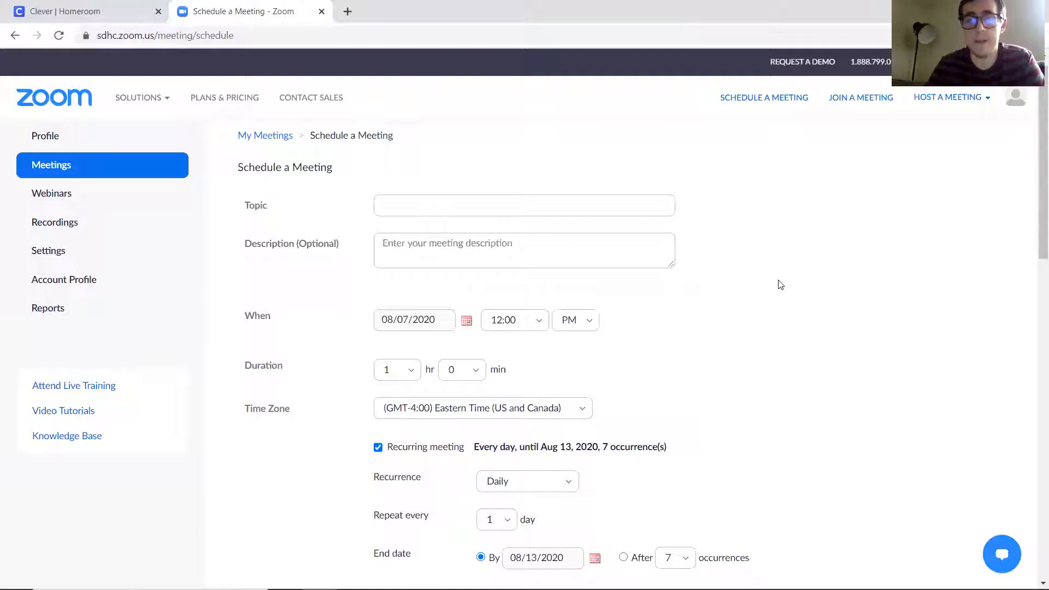
left_click(652, 209)
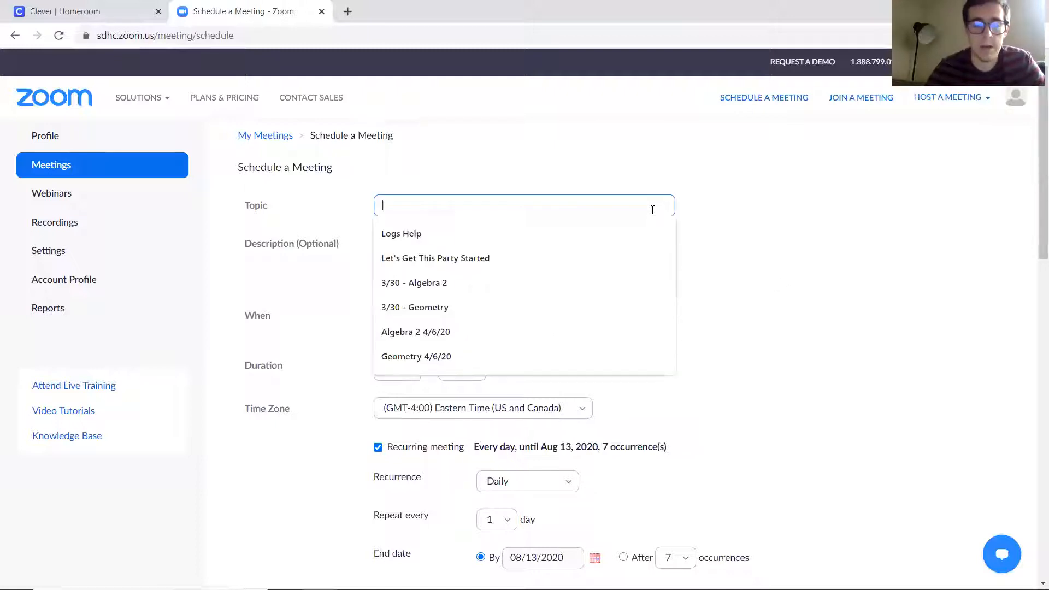
type("Block")
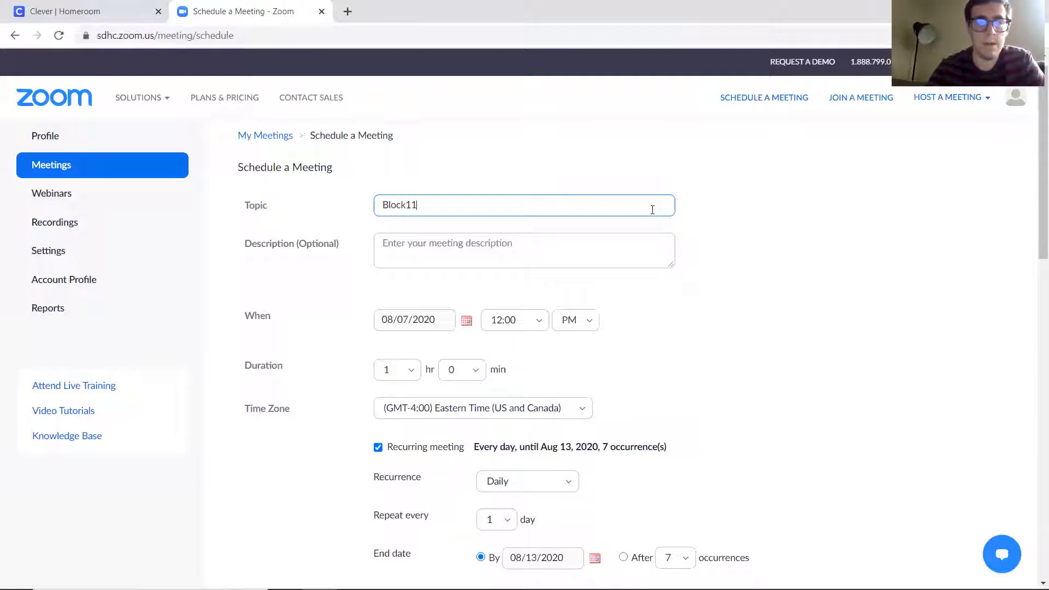
type(" 11 - ")
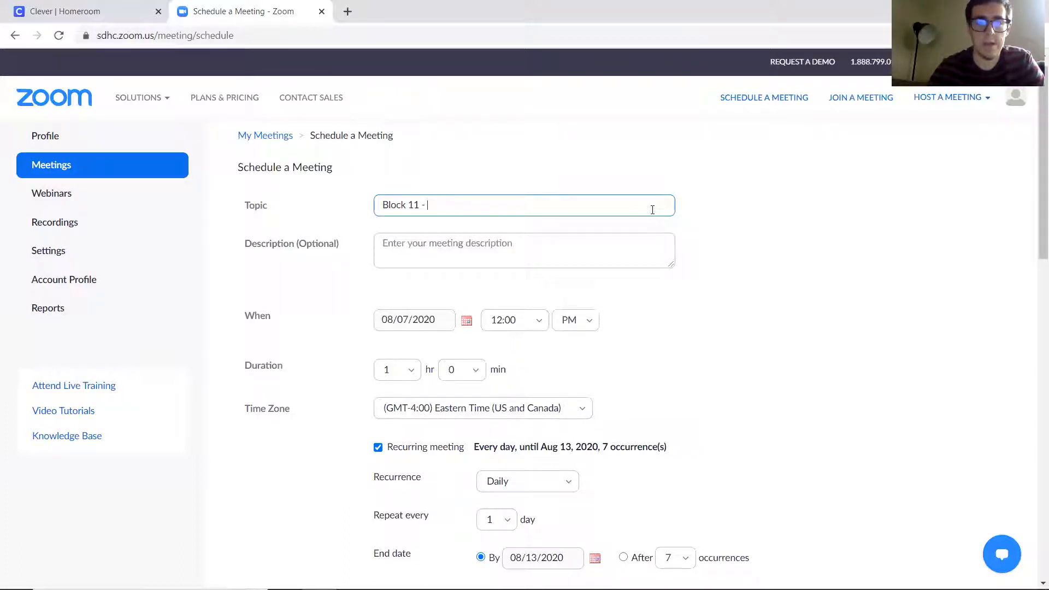
type("Geom")
key("BackSpace")
key("BackSpace")
key("BackSpace")
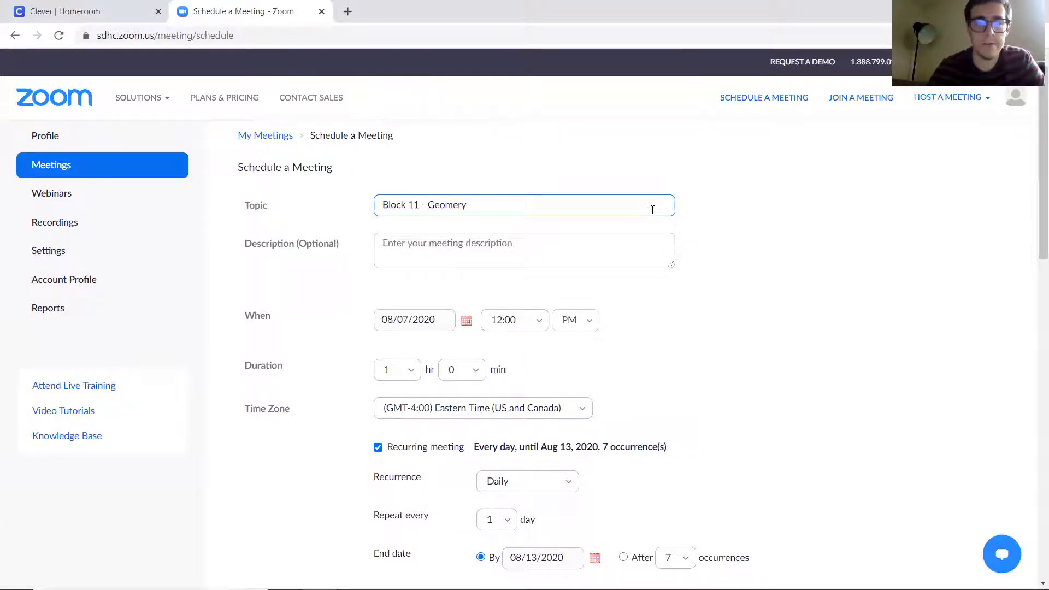
type("try Honors")
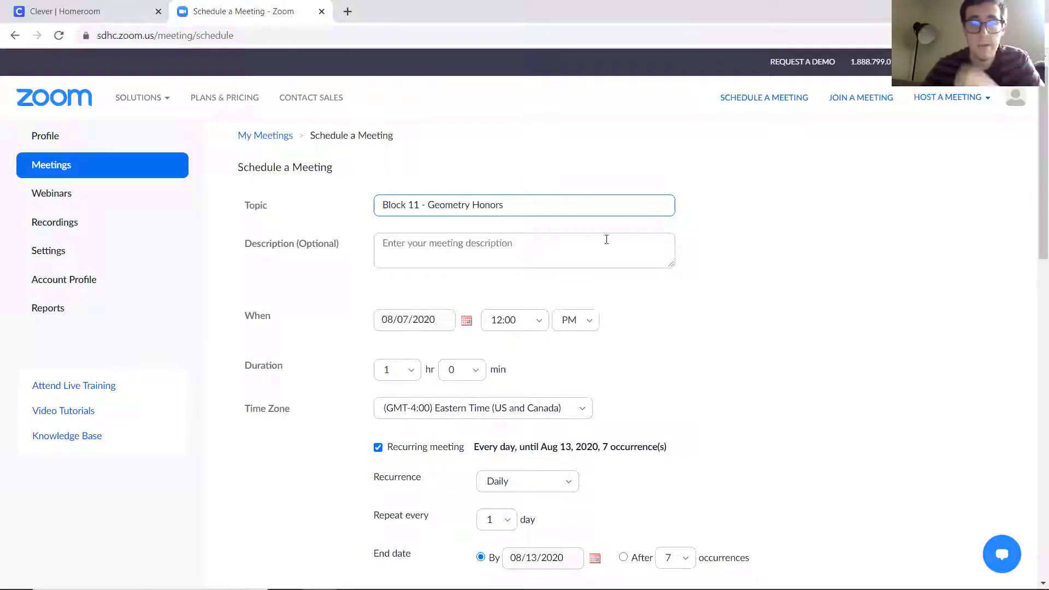
- Describe it as the regular meeting place for Block 11 Geometry with the teacher's name
left_click(564, 252)
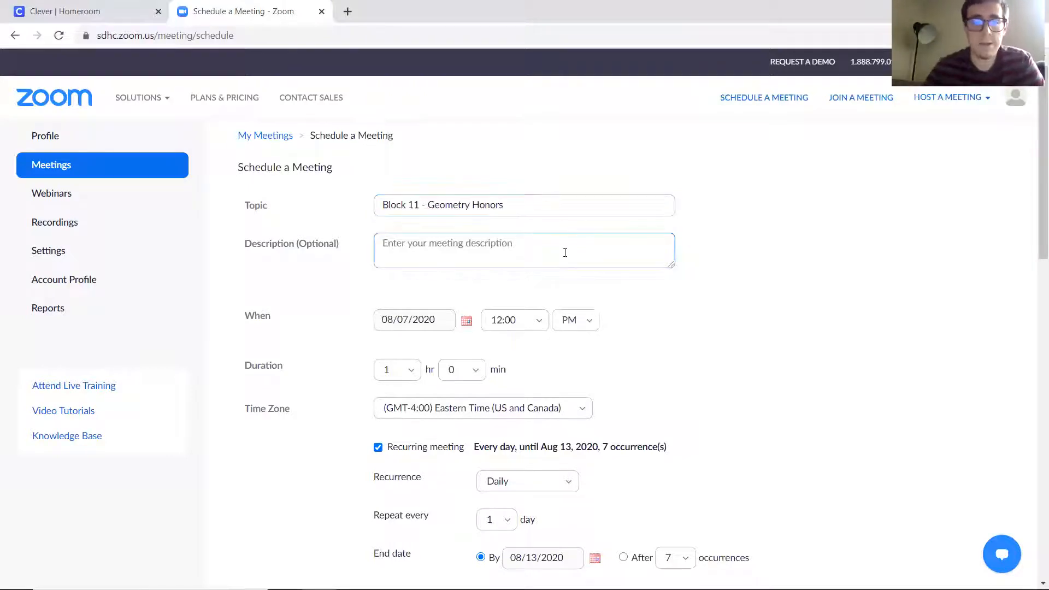
type("Regular metting")
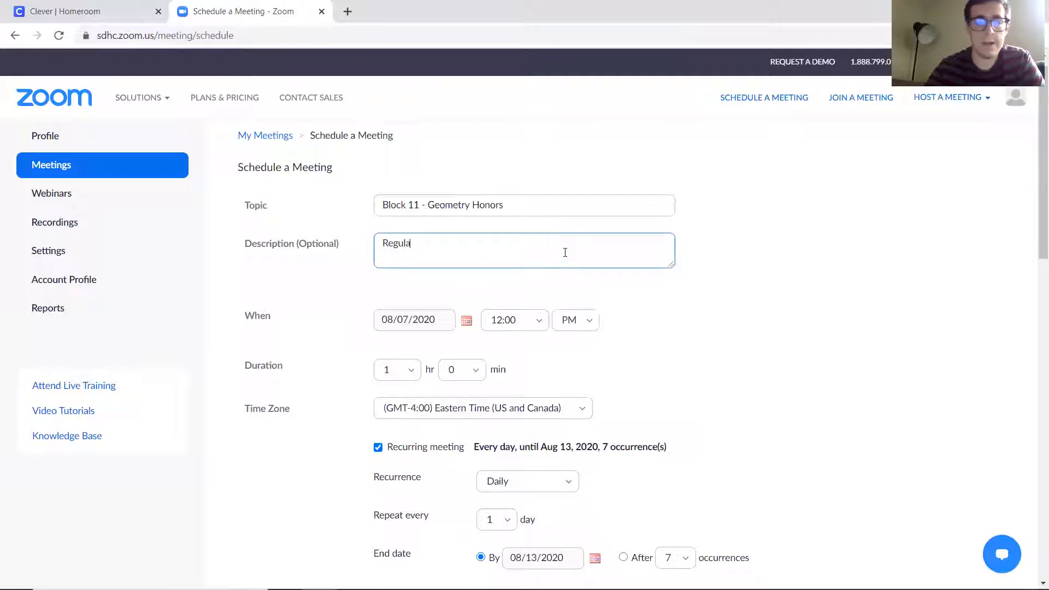
key("BackSpace")
key("BackSpace")
key("BackSpace")
key("BackSpace")
key("BackSpace")
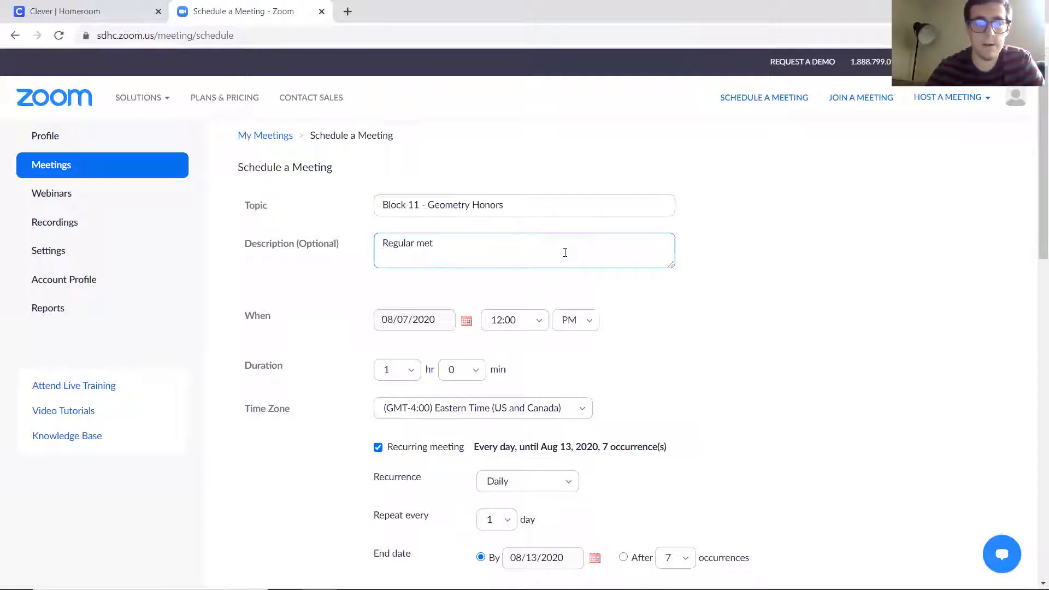
type("etti")
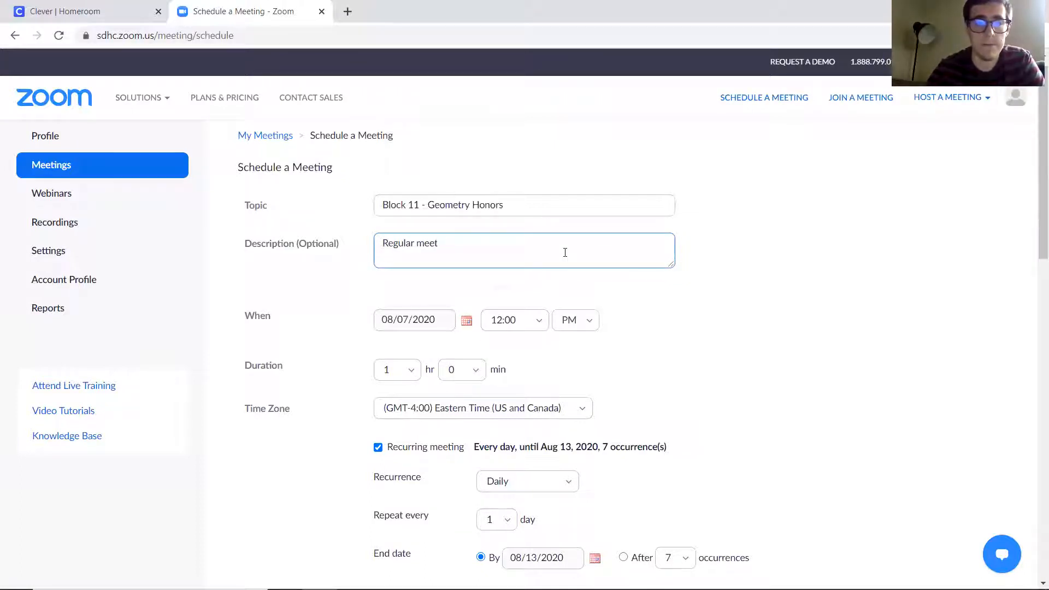
type("ng place for Block 11")
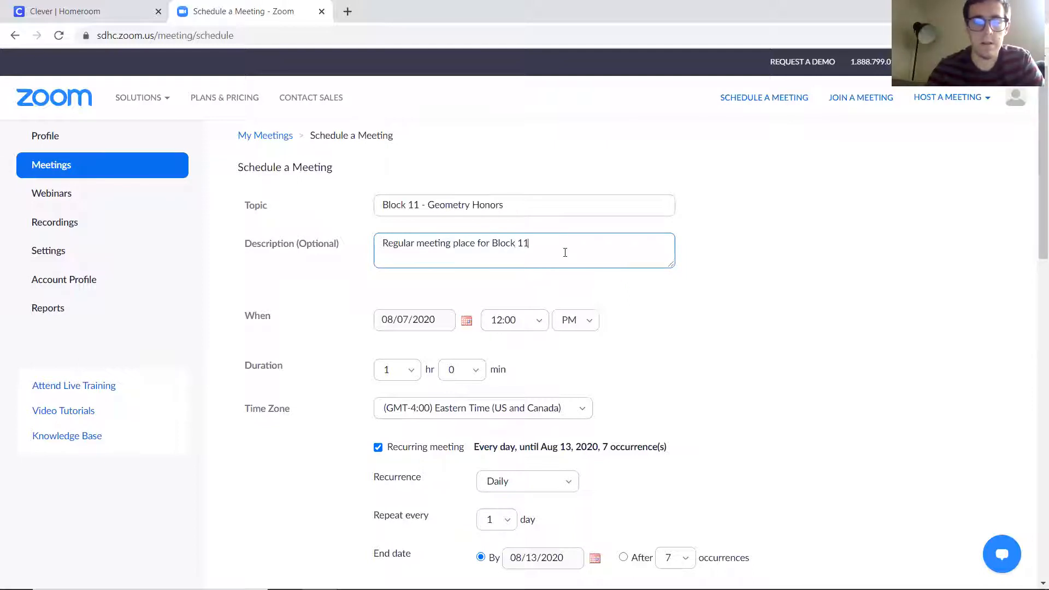
type(" Geoemtry")
key("BackSpace")
key("BackSpace")
key("BackSpace")
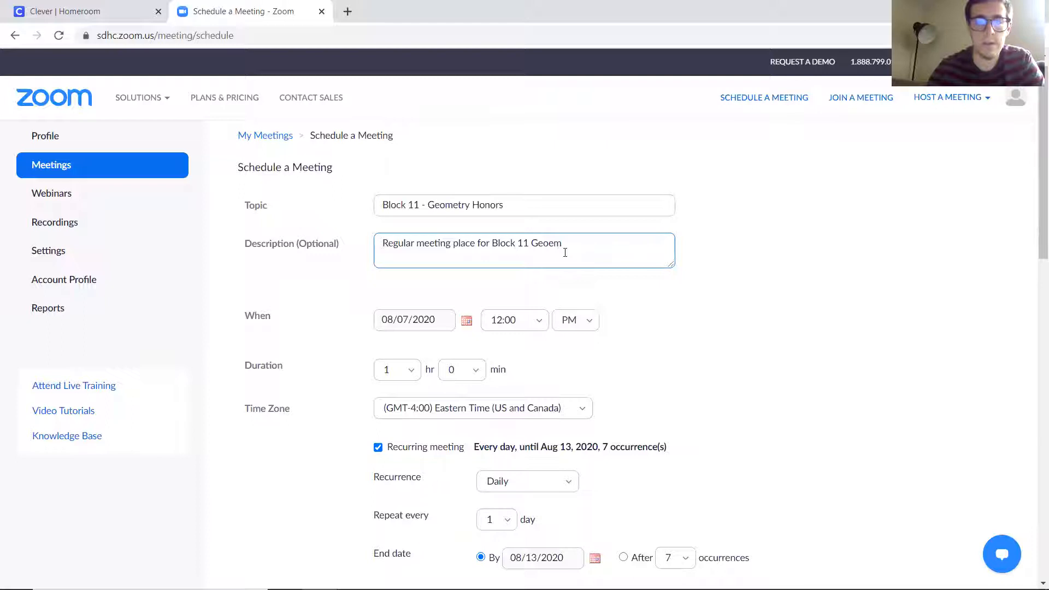
type("metry wit")
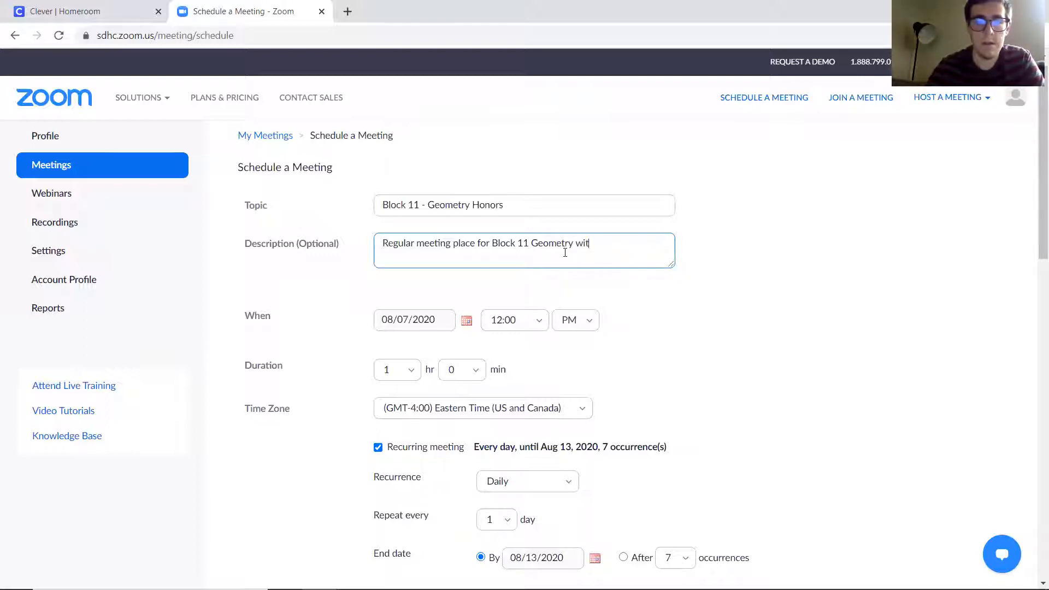
type("h Mr. Welch")
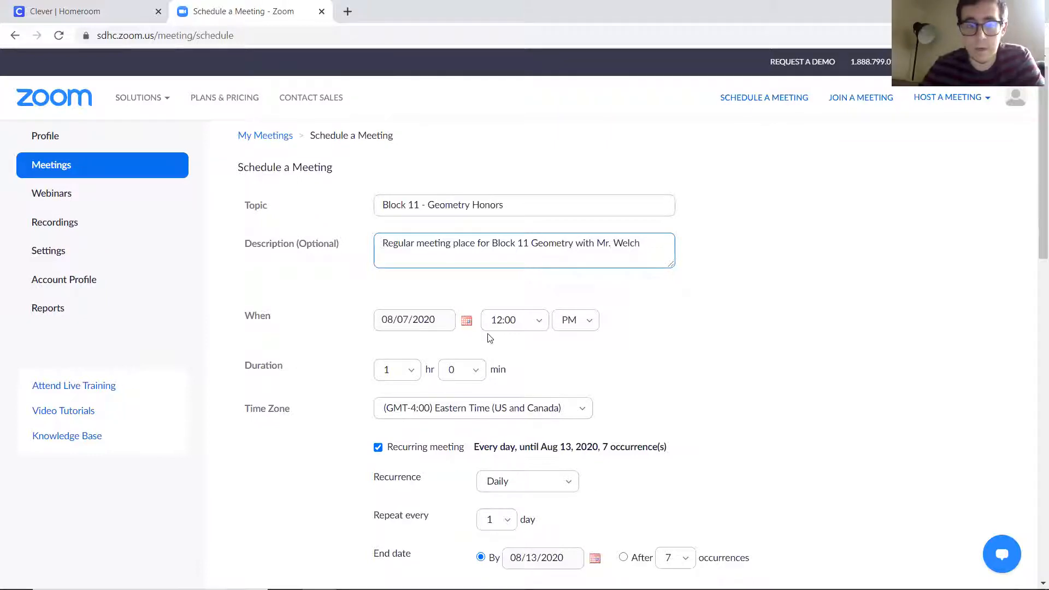
- Set the meeting to start August 24, 2020 at 8:00 AM
left_click(448, 326)
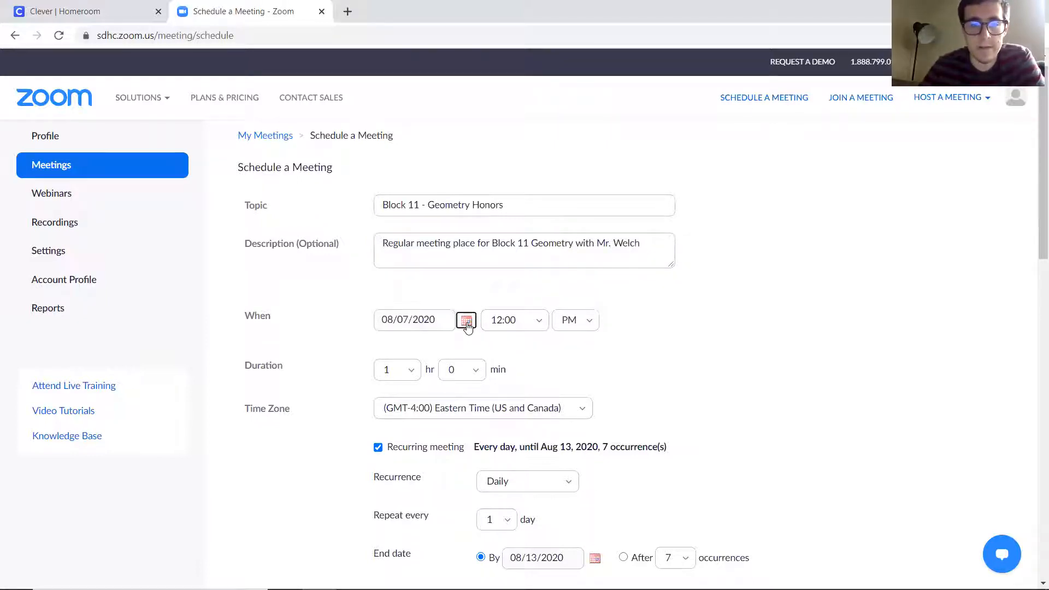
left_click(466, 320)
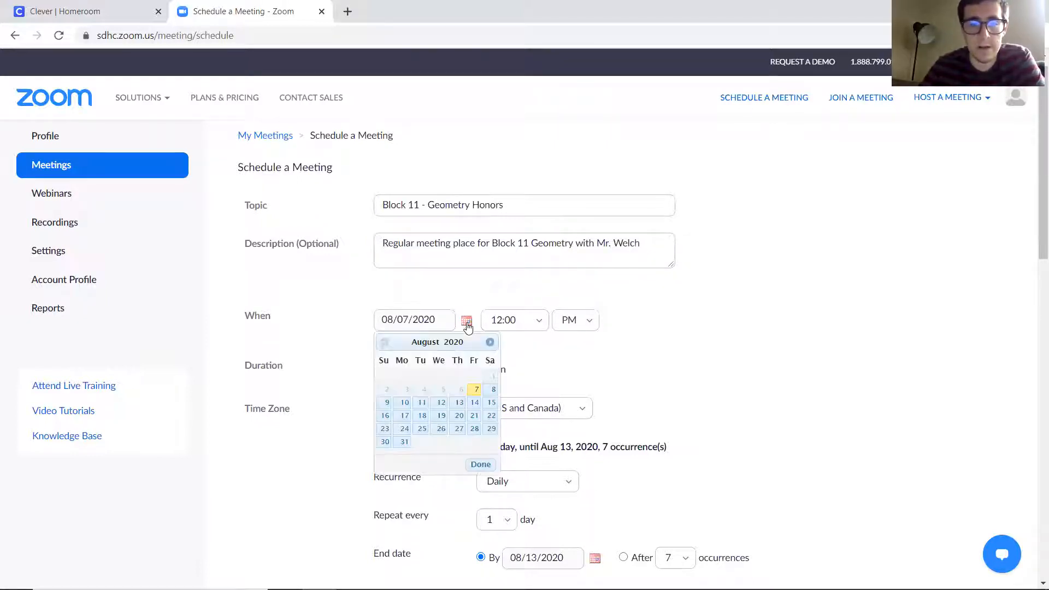
left_click(404, 428)
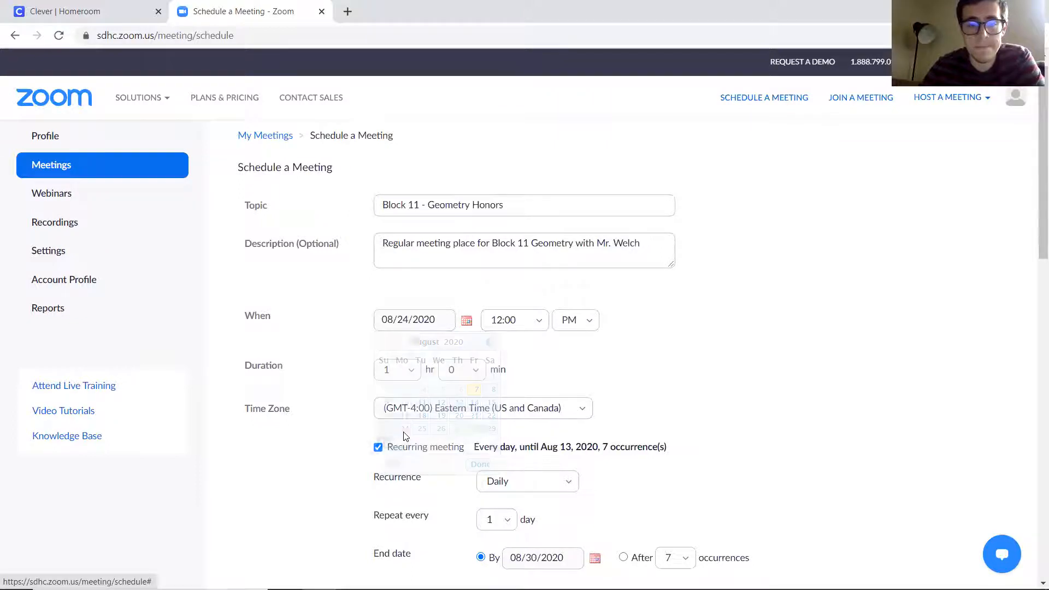
left_click(536, 321)
scroll(515, 418, "down", 1)
scroll(516, 418, "down", 2)
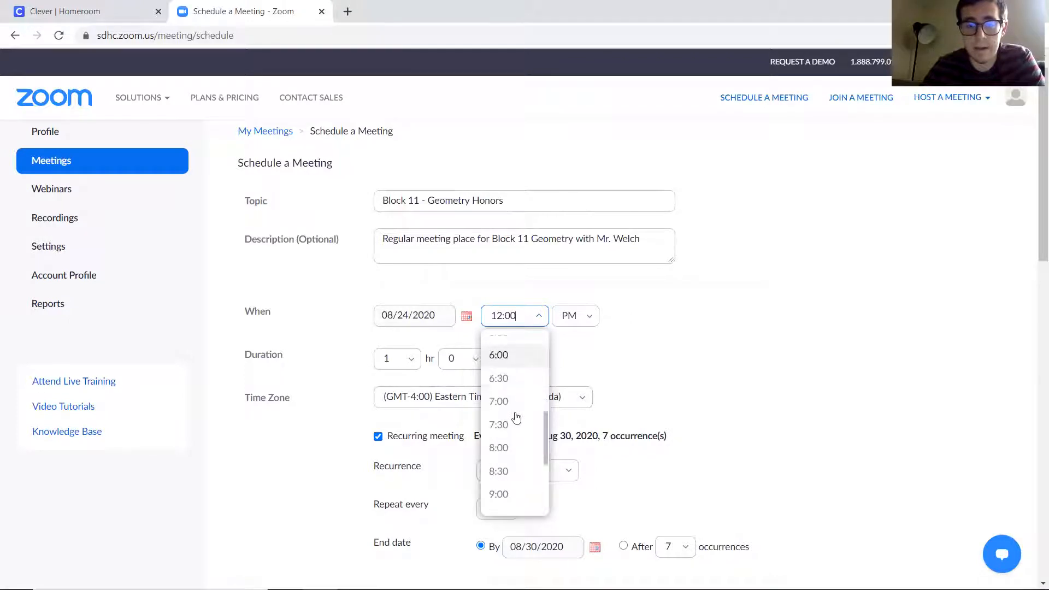
left_click(505, 406)
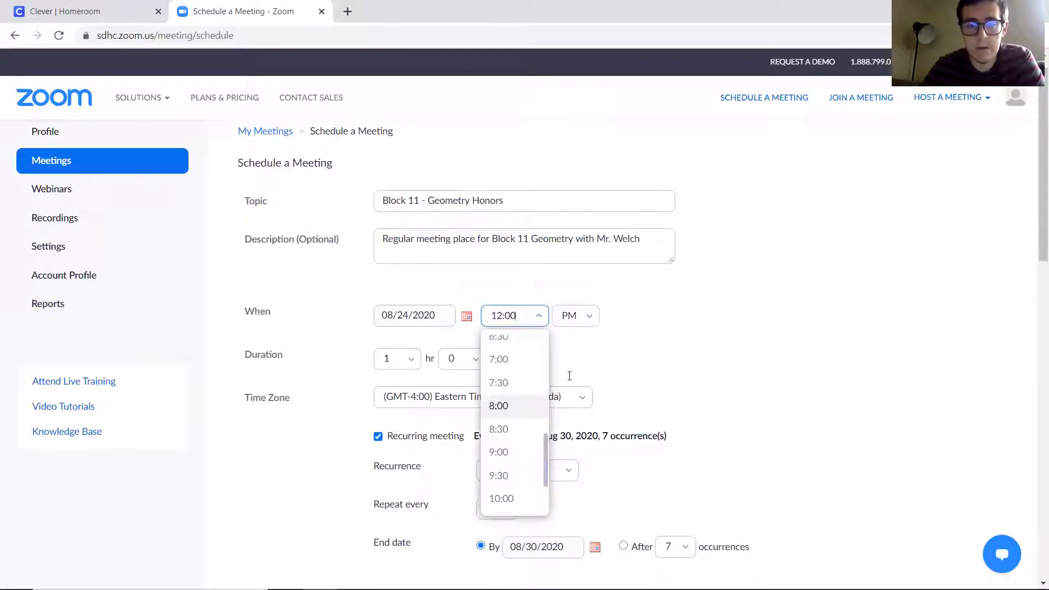
left_click(590, 316)
left_click(576, 347)
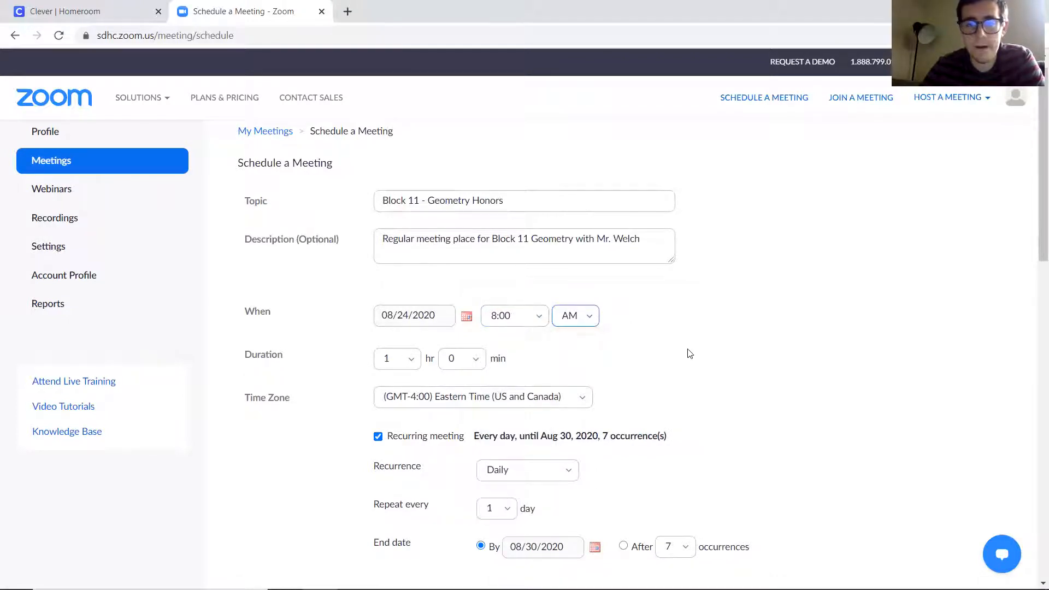
- Set the meeting duration to 2 hours
scroll(686, 351, "down", 1)
left_click(391, 335)
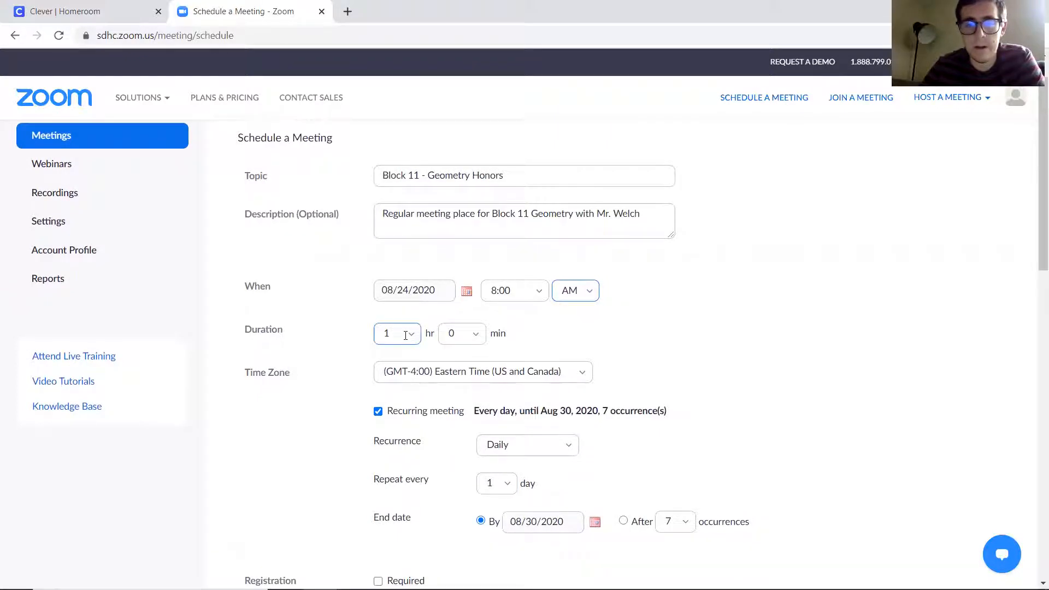
left_click(408, 334)
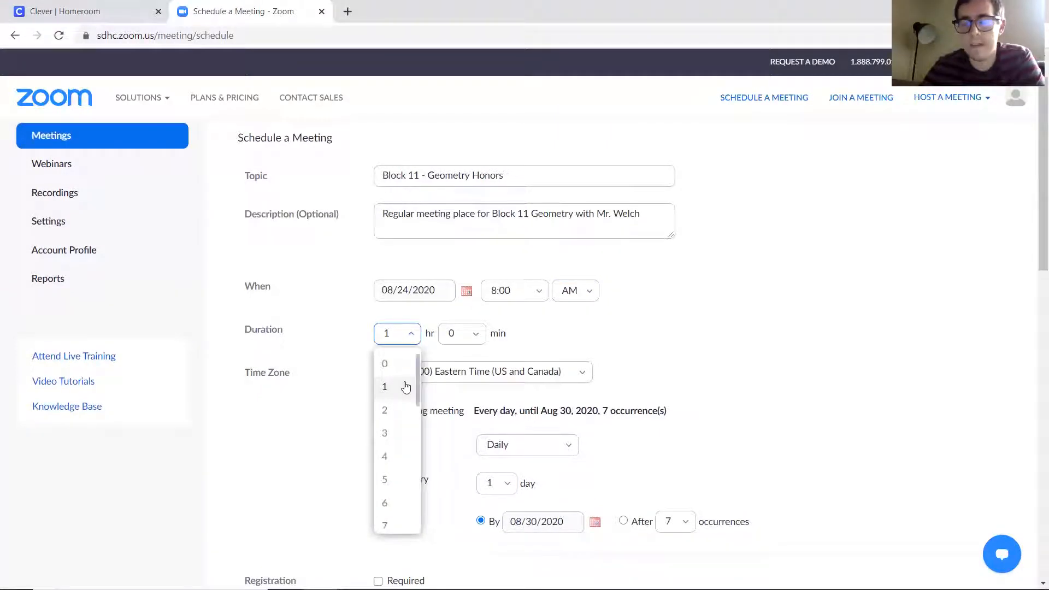
left_click(398, 410)
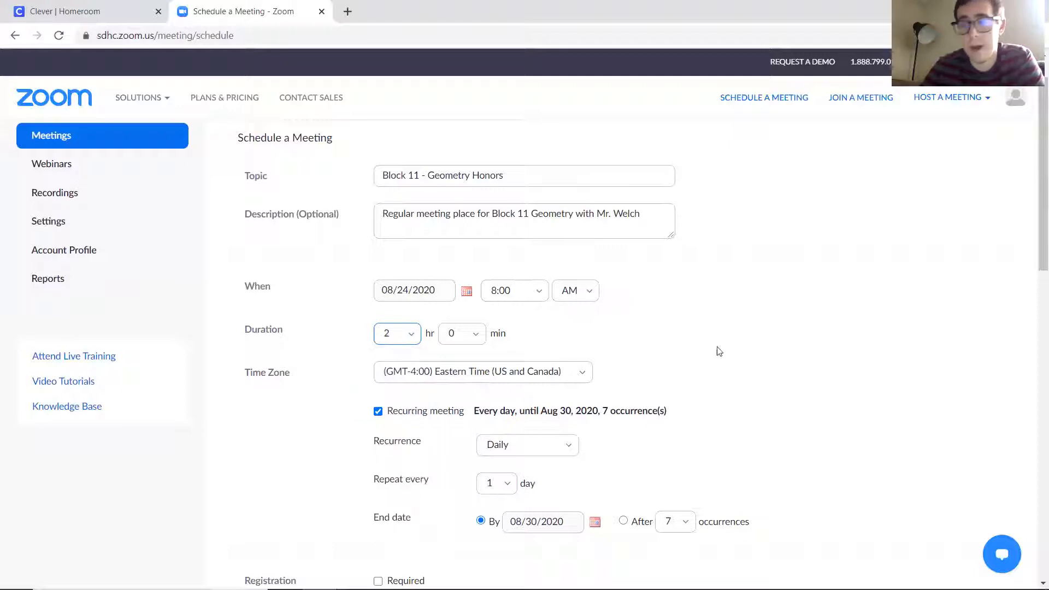
left_click(742, 341)
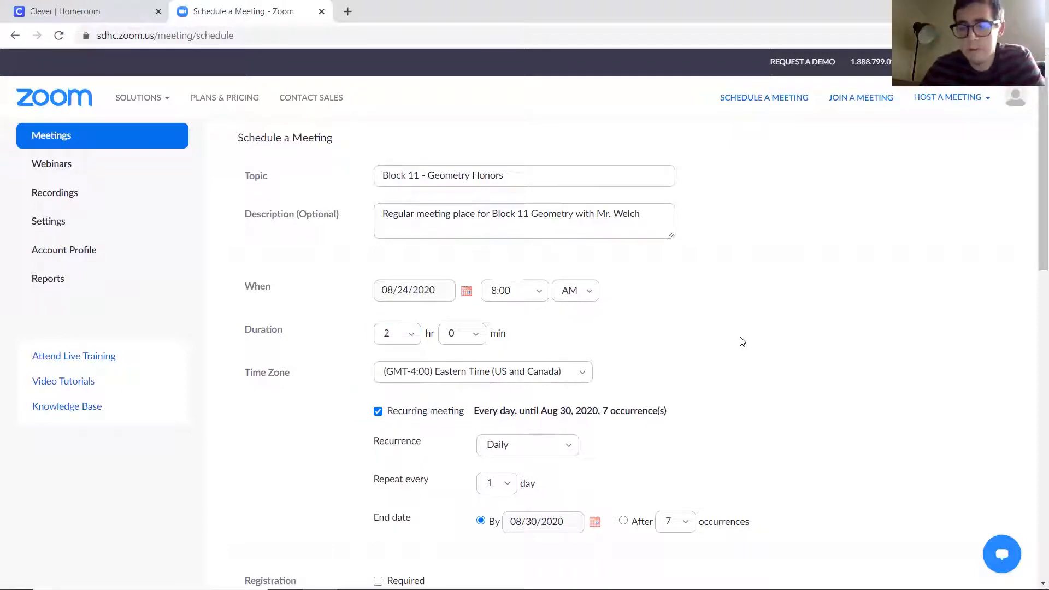
scroll(742, 341, "down", 2)
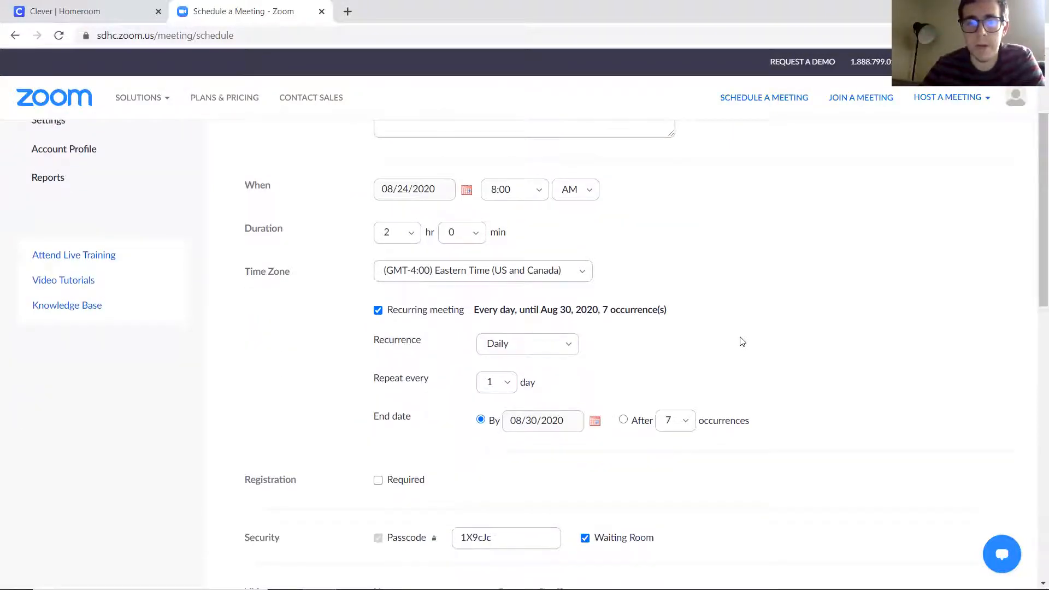
- Change the topic's block number from 11 to 12, giving 'Block 12 - Geometry Honors'
scroll(741, 341, "up", 1)
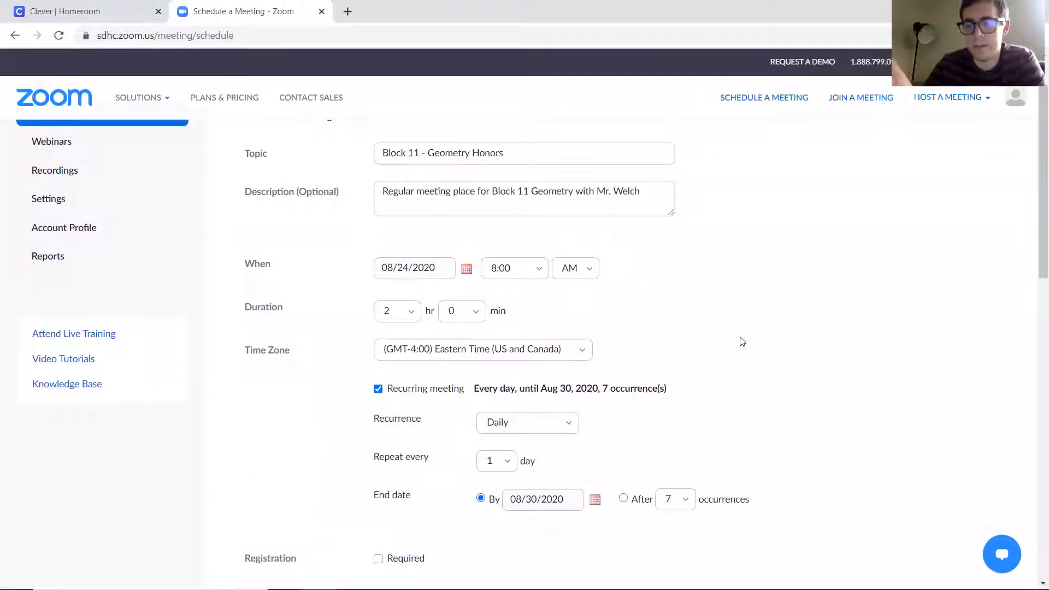
scroll(740, 341, "down", 1)
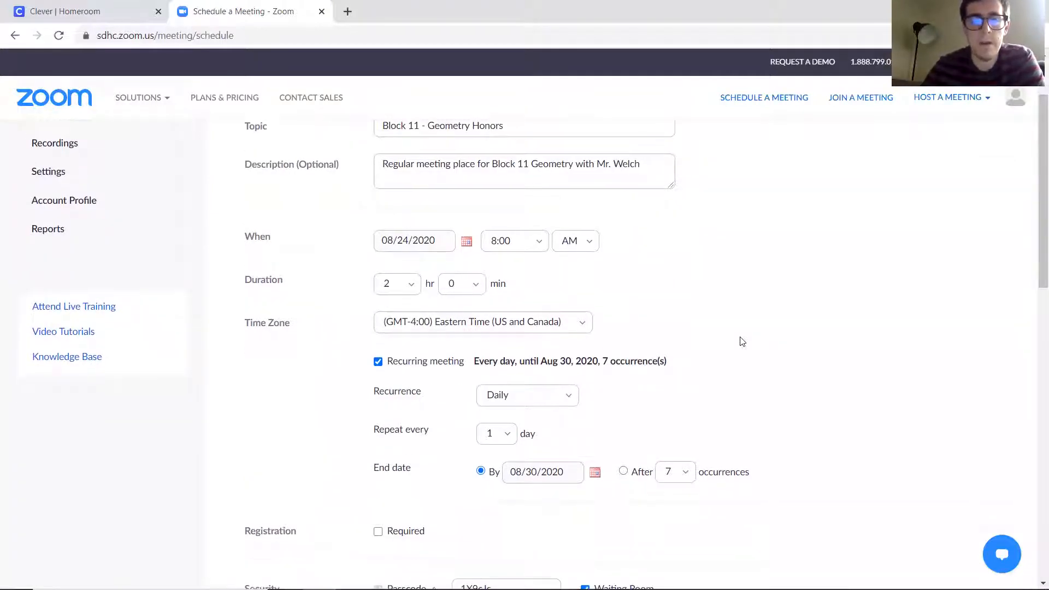
scroll(747, 286, "up", 2)
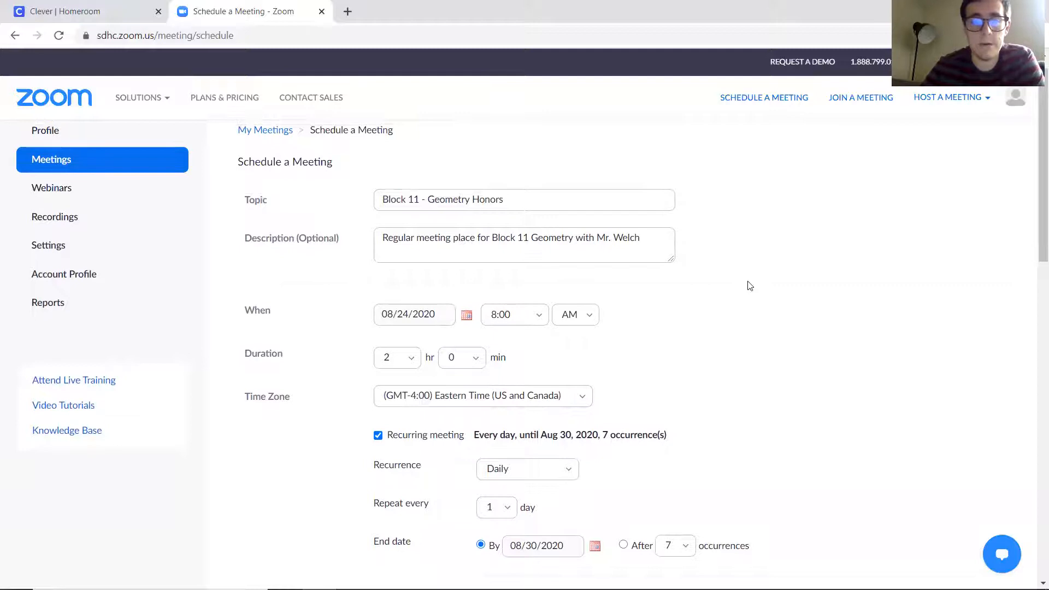
scroll(750, 286, "down", 2)
scroll(749, 285, "up", 2)
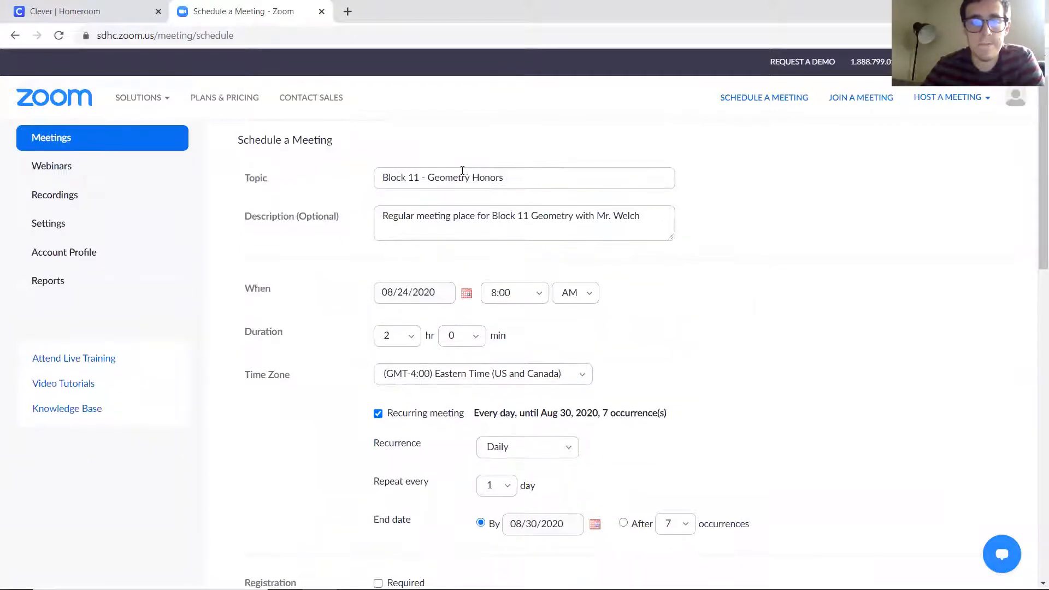
left_click(421, 178)
key("BackSpace")
type("2")
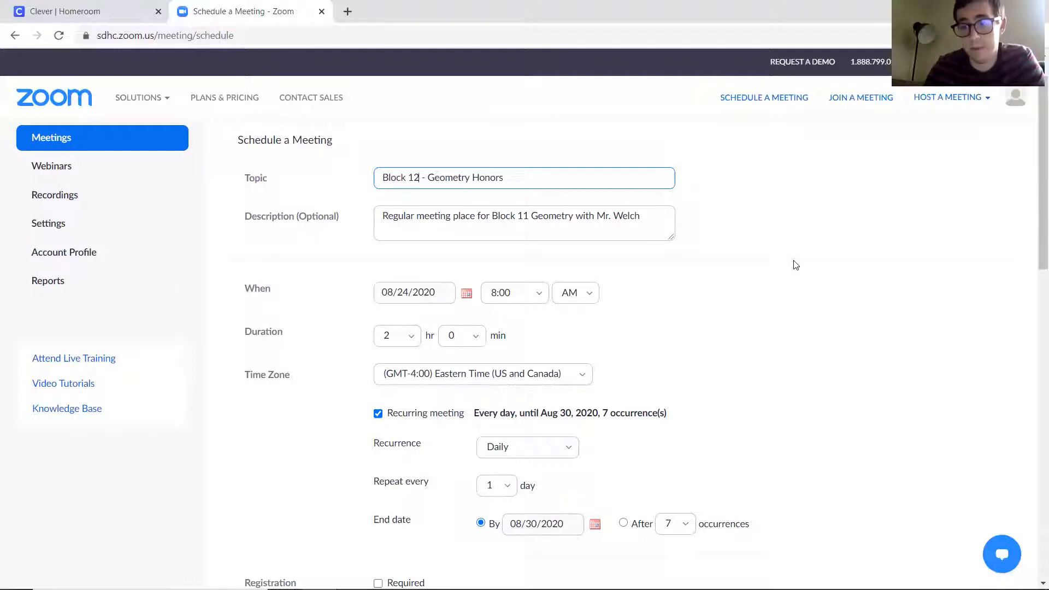
scroll(795, 265, "down", 2)
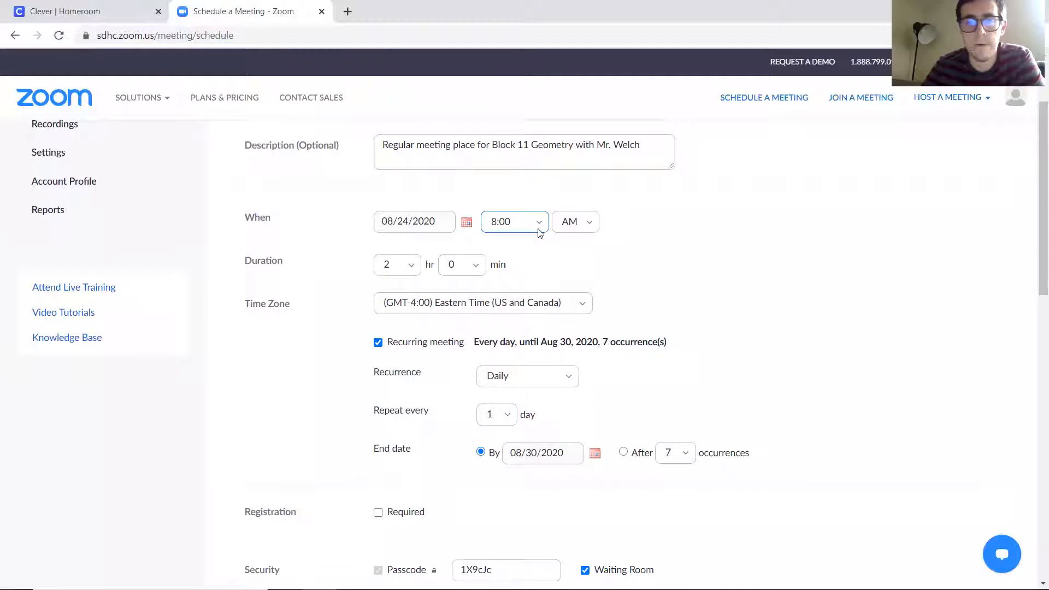
scroll(698, 254, "down", 1)
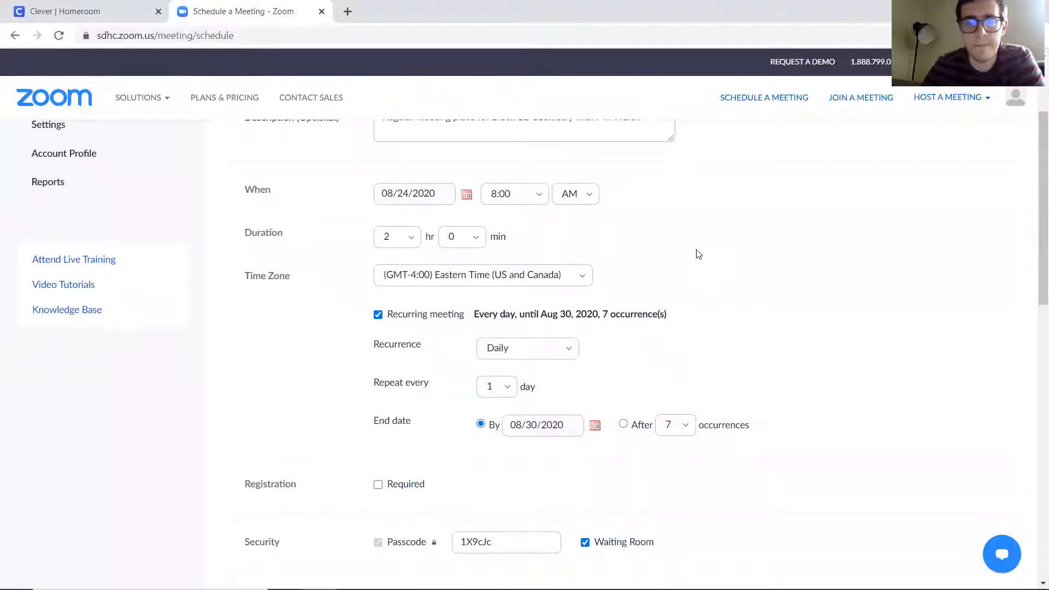
scroll(698, 254, "down", 3)
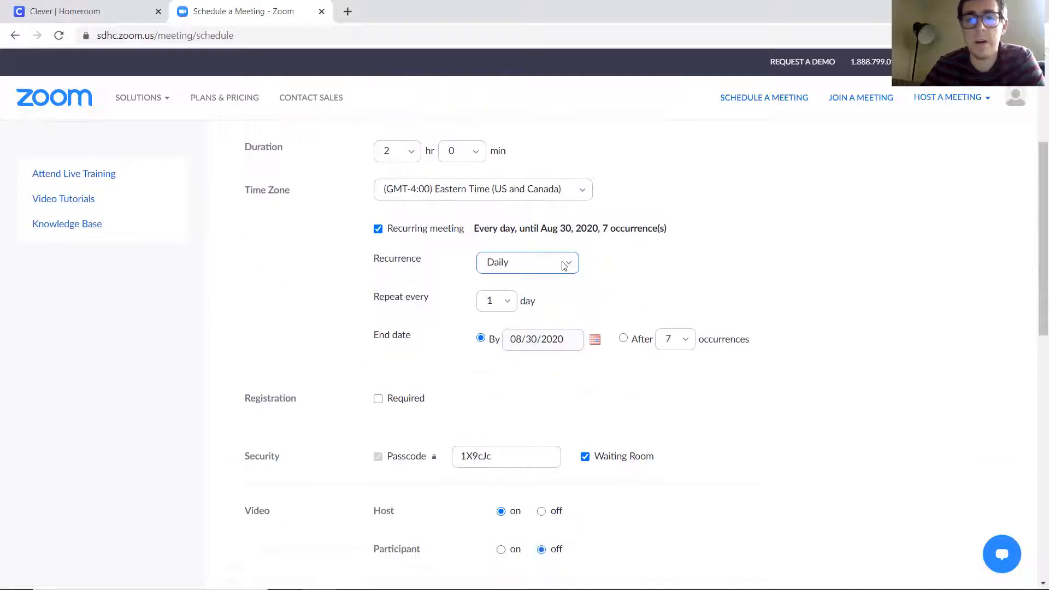
- Try No Fixed Time recurrence, then return to Daily repeating every 2 days
left_click(571, 266)
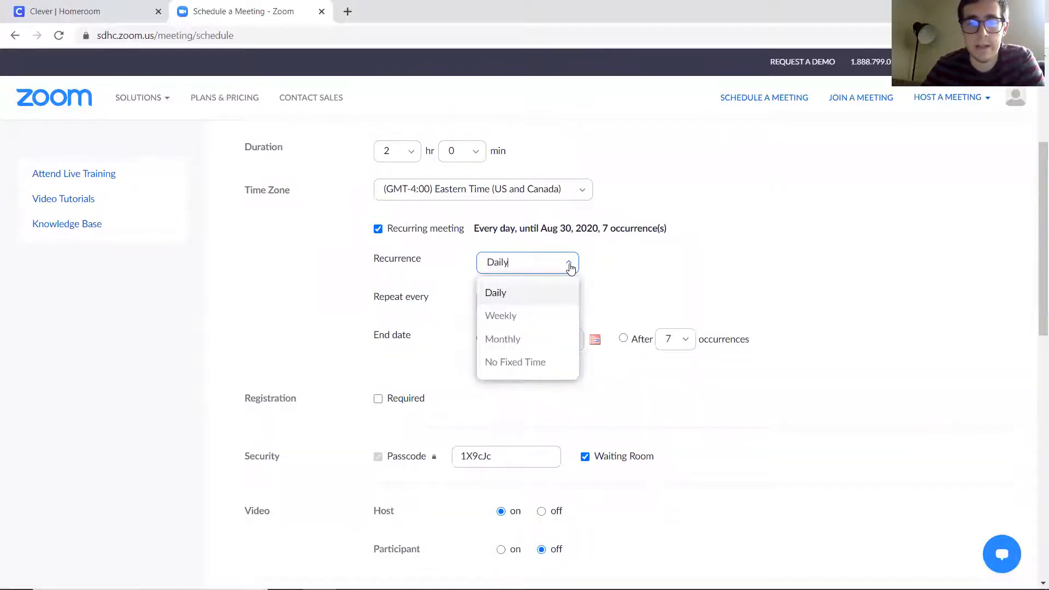
left_click(570, 267)
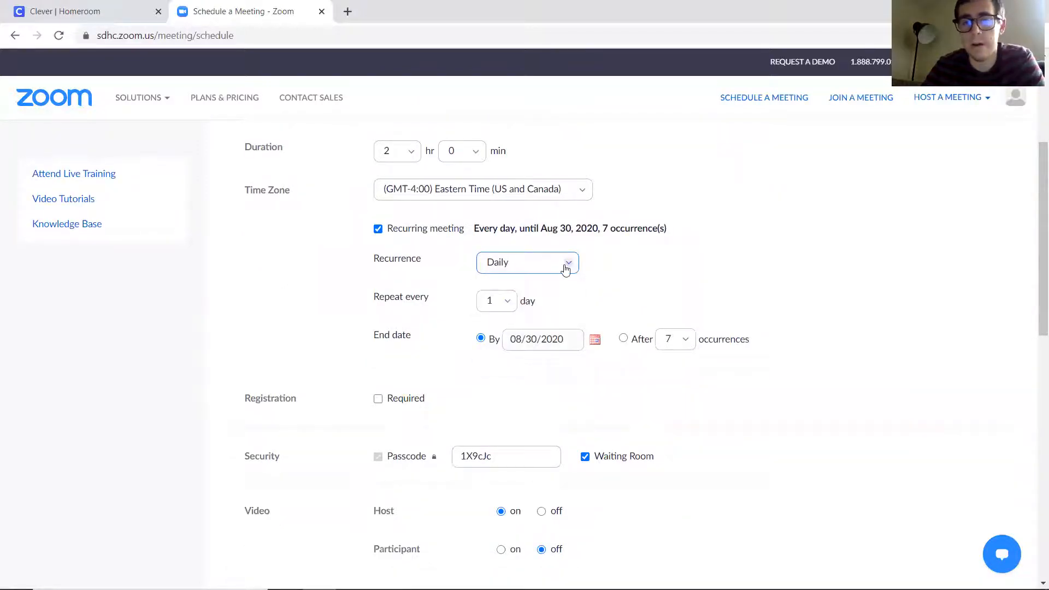
left_click(566, 269)
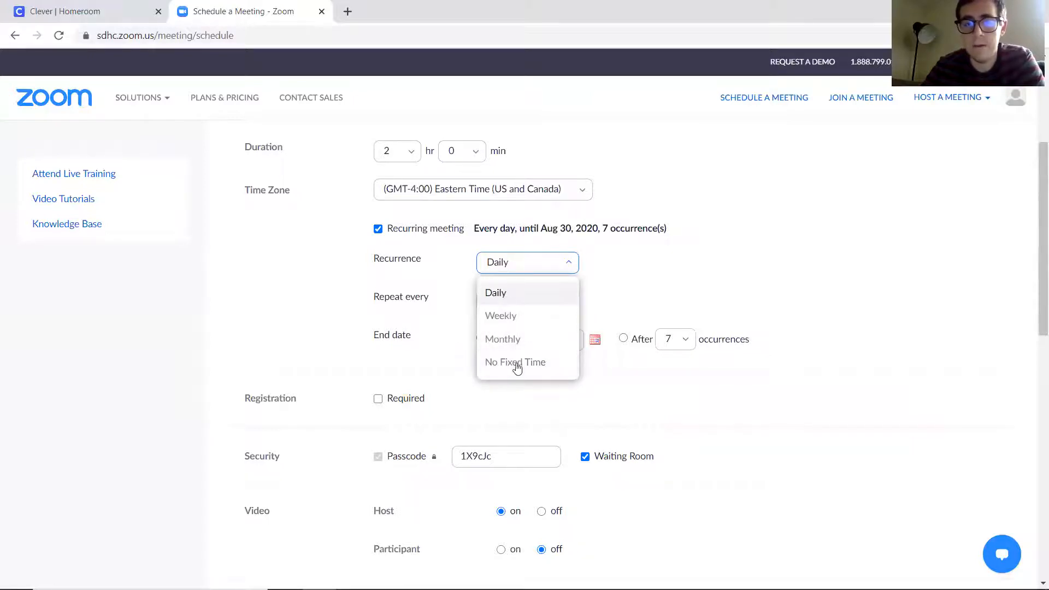
left_click(517, 362)
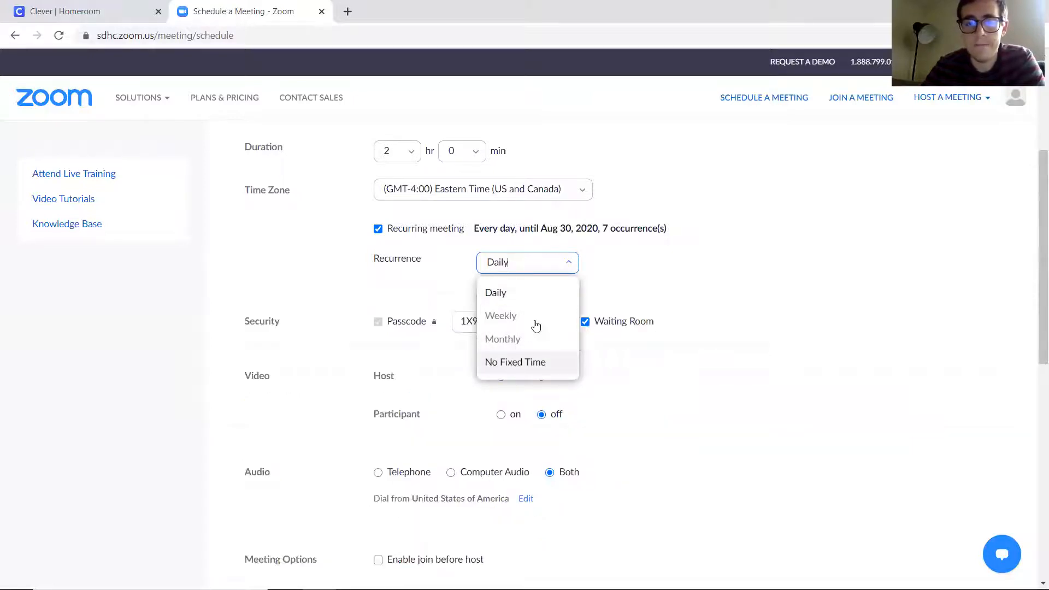
left_click(570, 266)
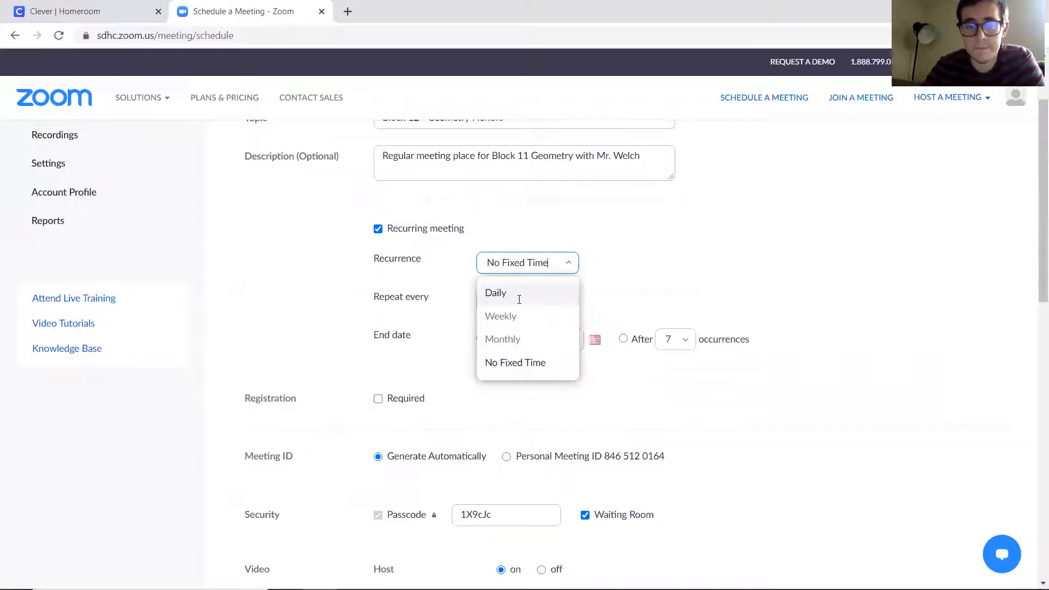
left_click(519, 295)
left_click(508, 305)
left_click(491, 355)
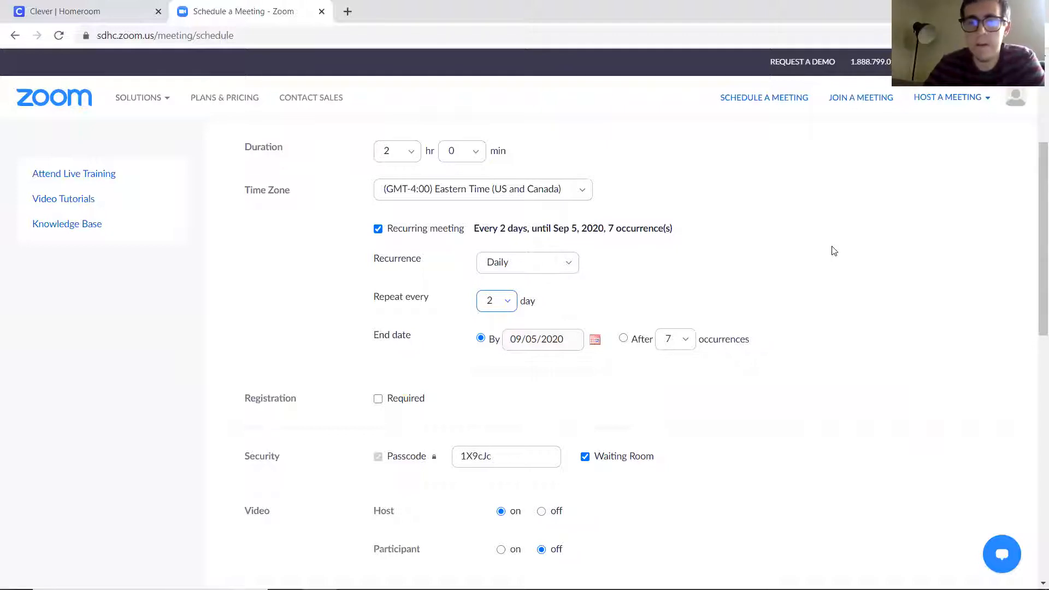
left_click(508, 306)
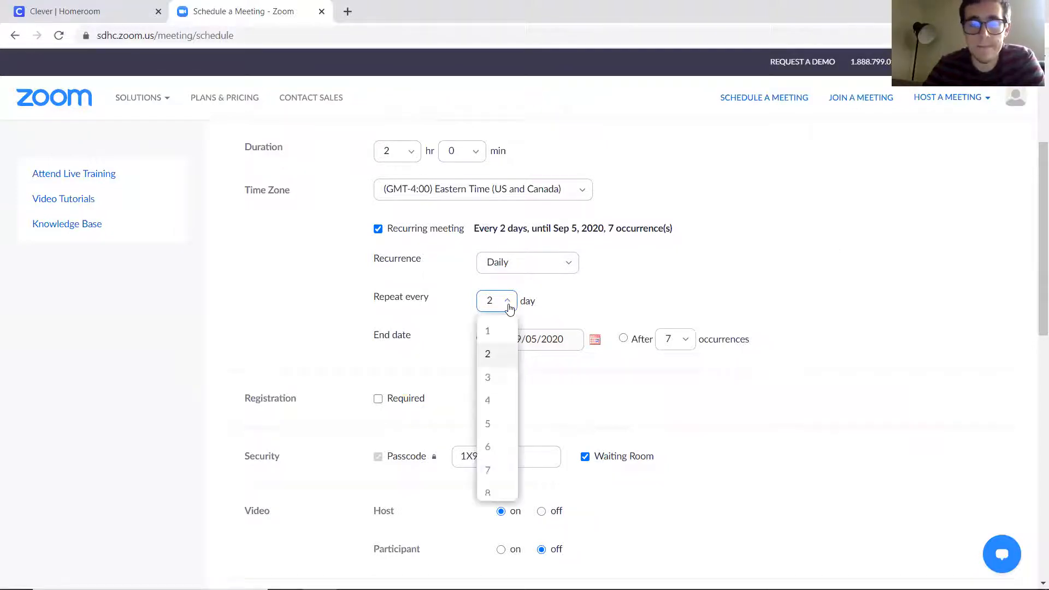
left_click(582, 295)
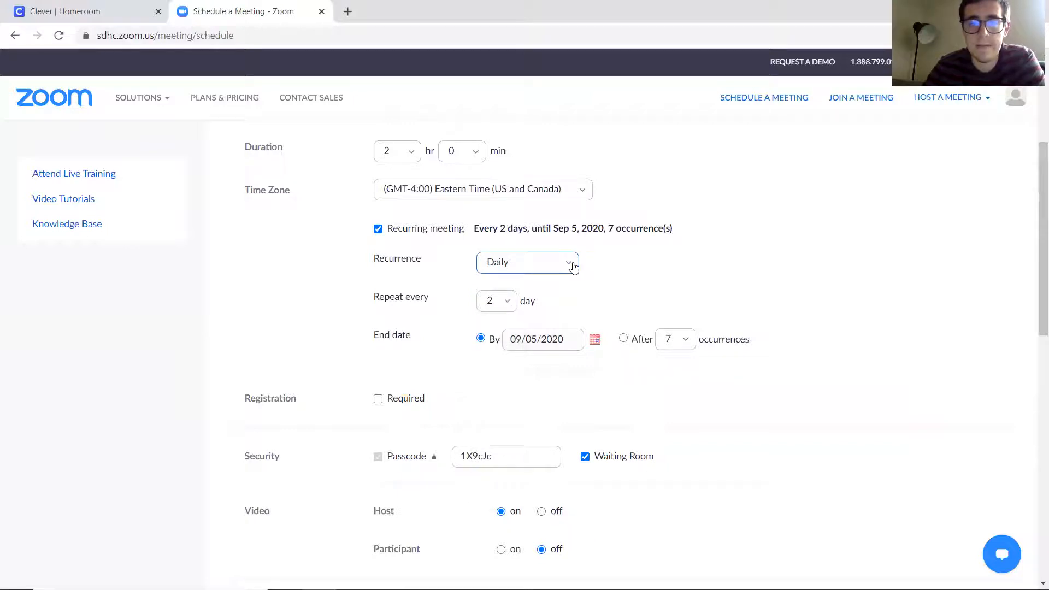
left_click(503, 301)
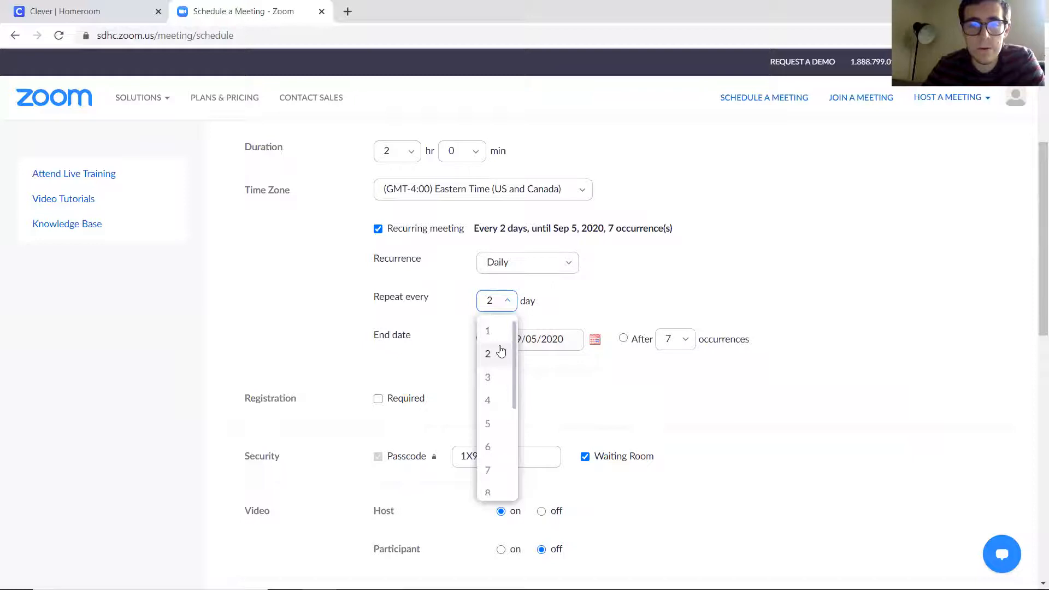
left_click(604, 289)
left_click(594, 340)
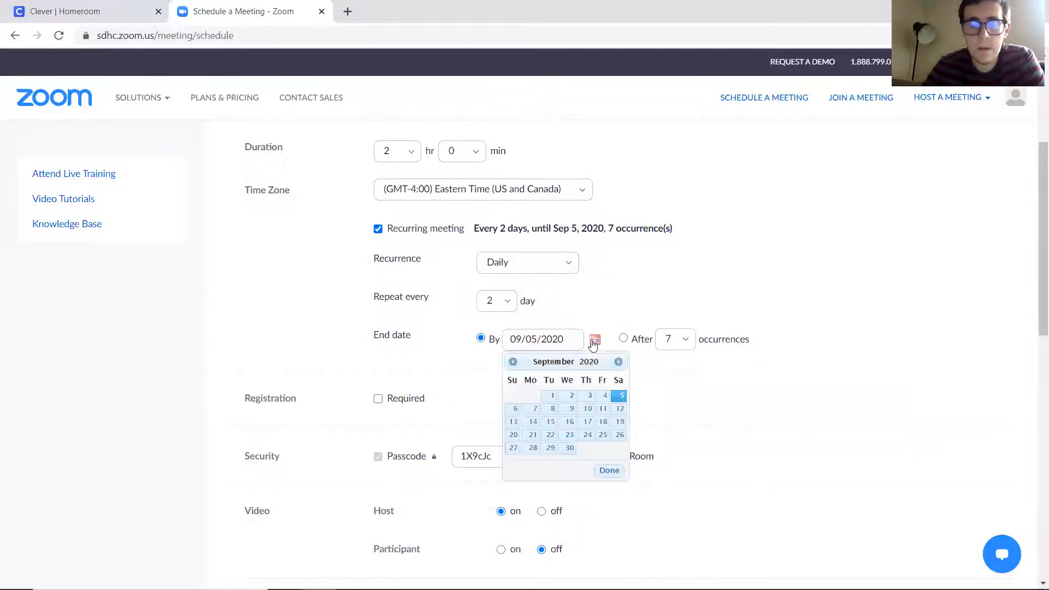
left_click(679, 274)
scroll(681, 275, "down", 1)
scroll(681, 275, "down", 2)
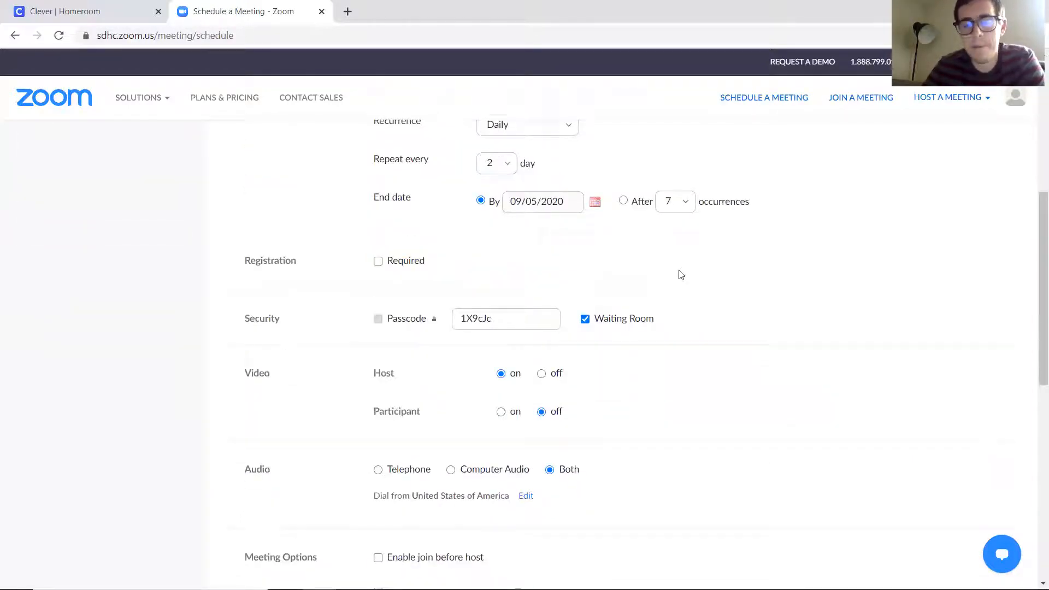
scroll(681, 274, "up", 7)
scroll(681, 274, "down", 3)
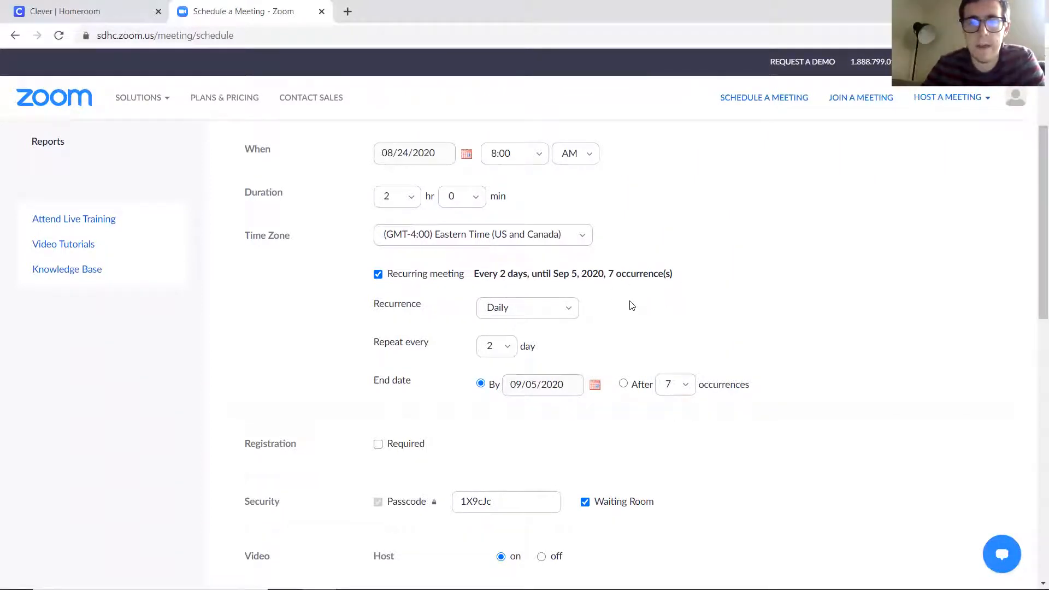
- Try No Fixed Time and Weekly recurrence, then settle on Daily repeating every 1 day
left_click(572, 312)
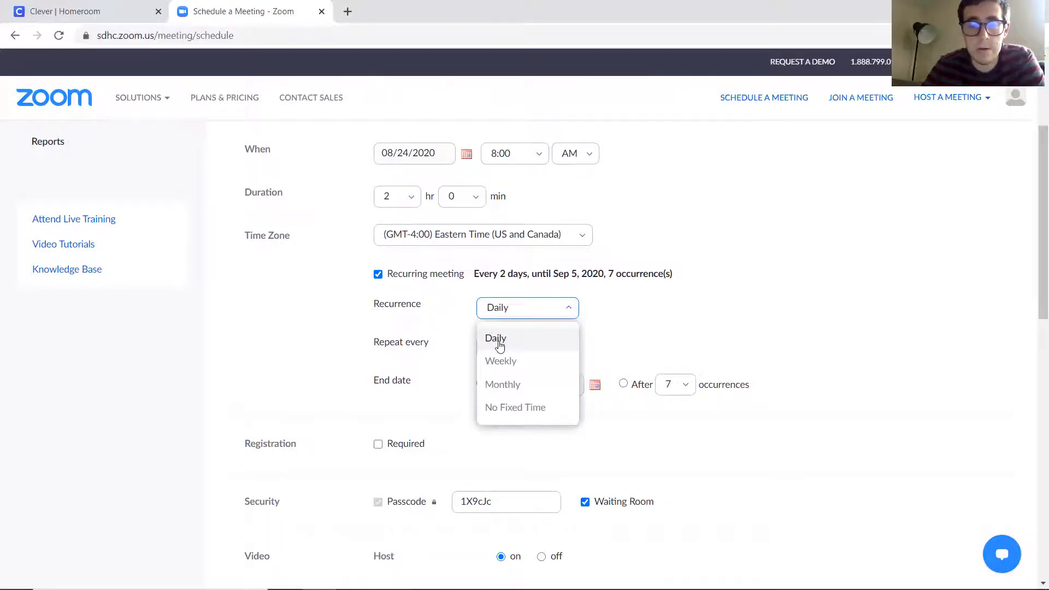
left_click(518, 408)
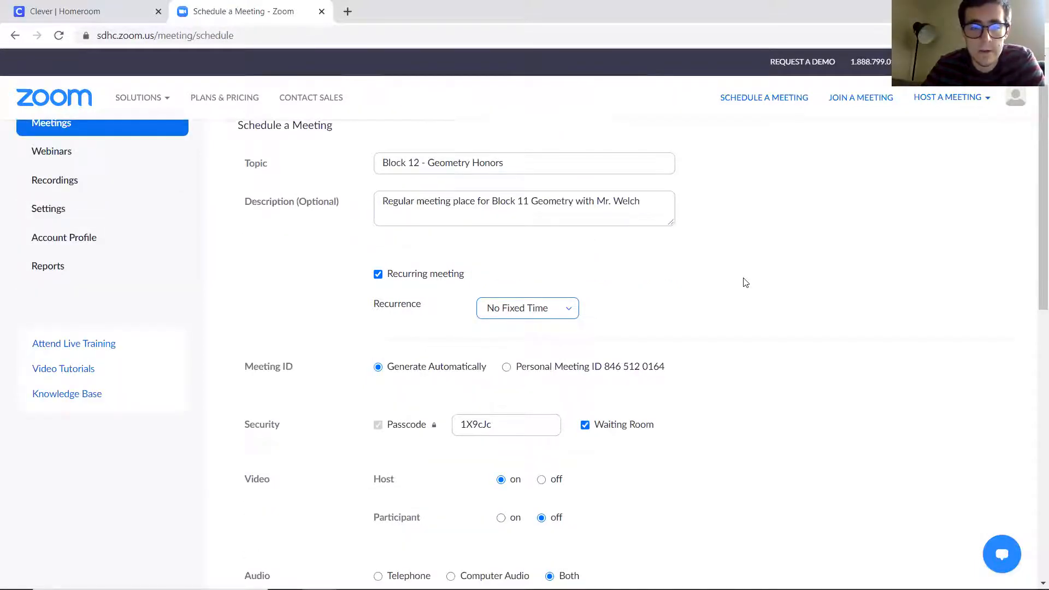
scroll(745, 283, "down", 6)
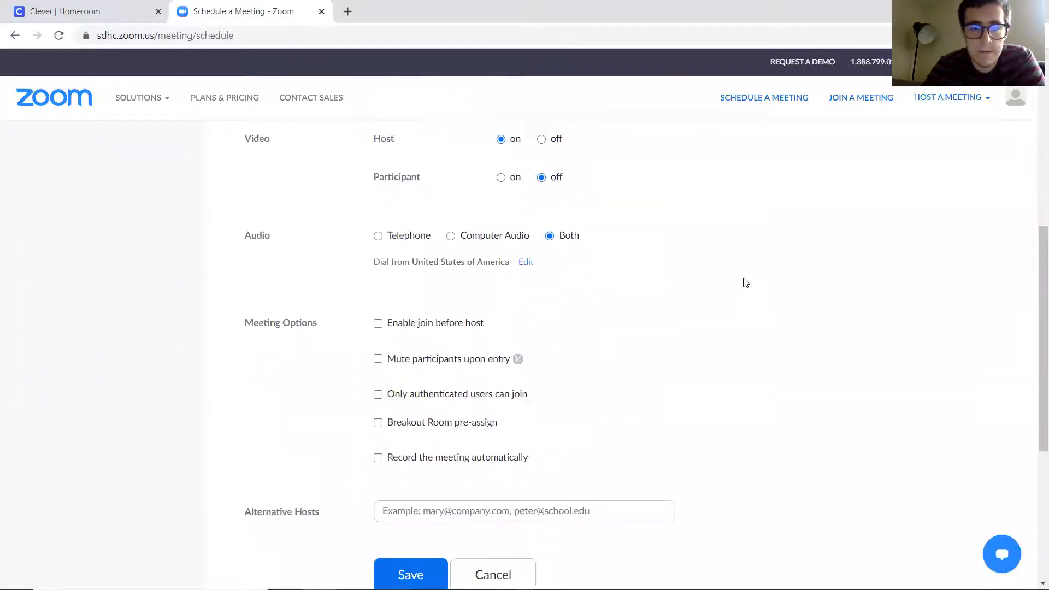
scroll(745, 283, "up", 6)
left_click(574, 269)
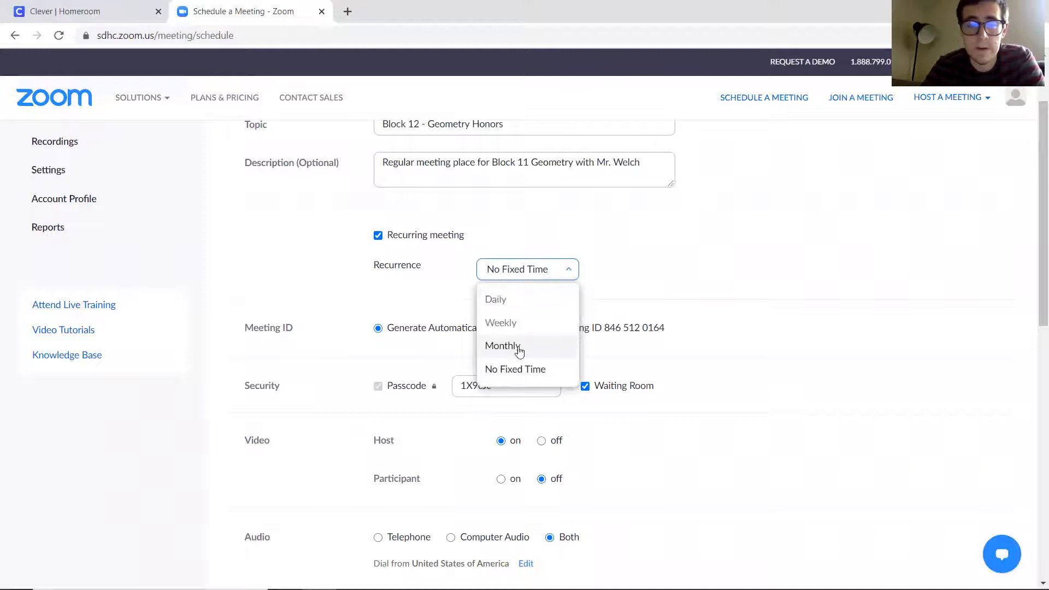
left_click(508, 326)
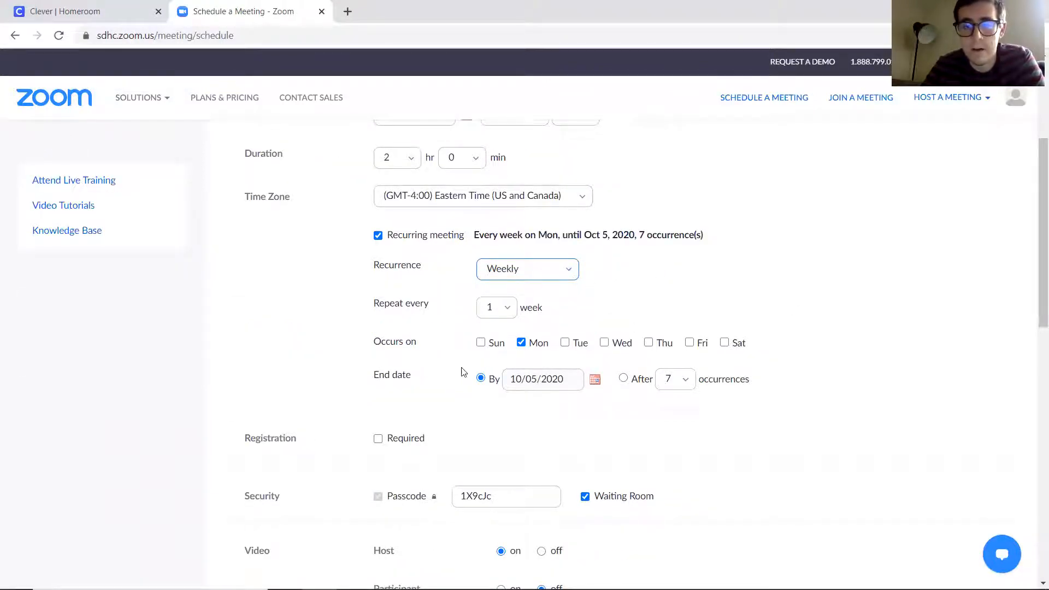
left_click(568, 273)
left_click(499, 300)
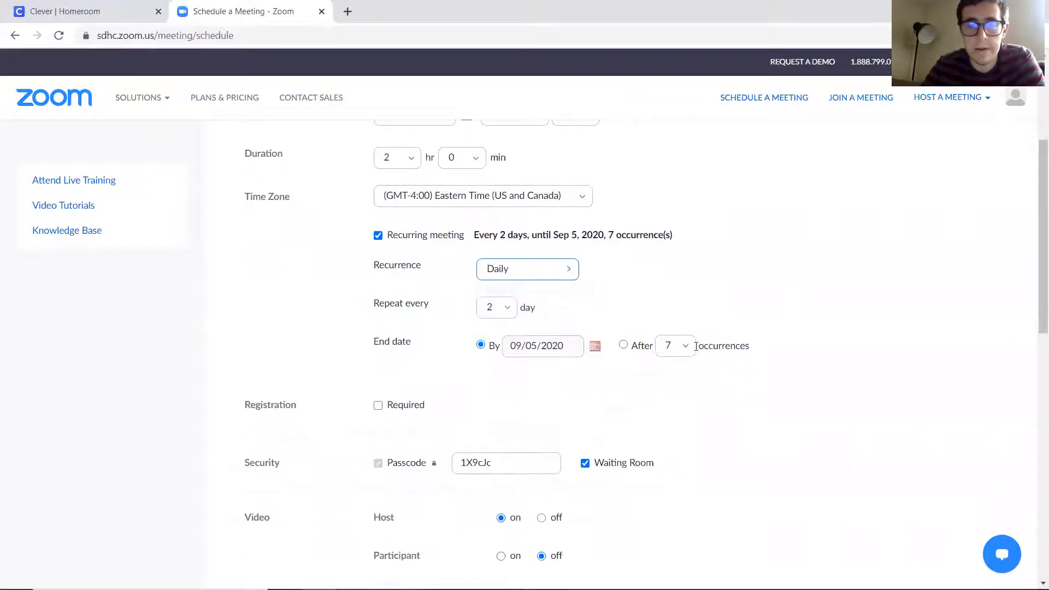
left_click(497, 309)
left_click(496, 337)
scroll(816, 301, "down", 1)
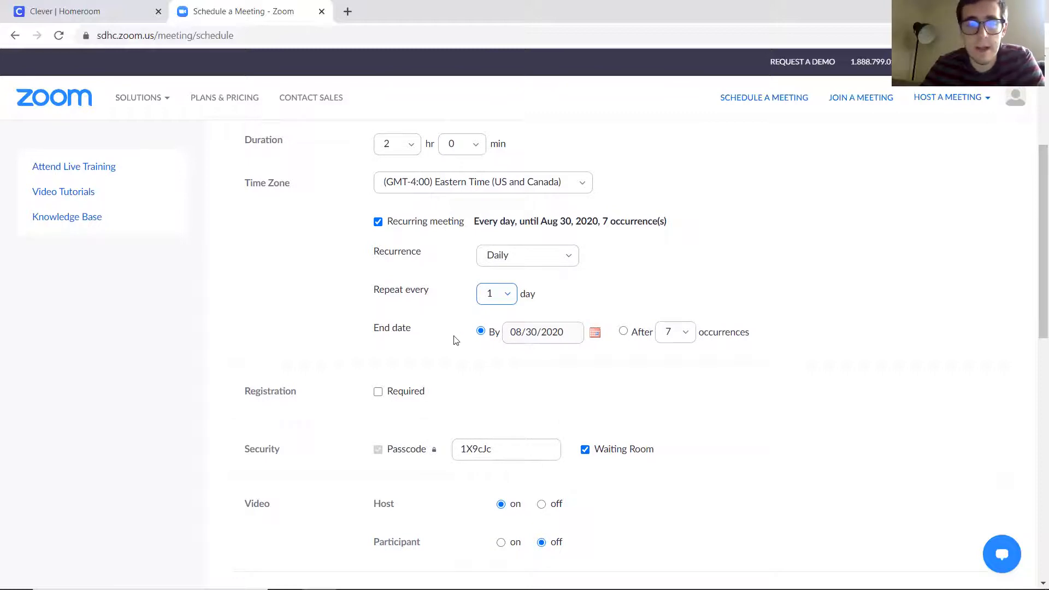
- Pick October 5, 2020 as the recurrence end date, giving 43 occurrences
left_click(594, 335)
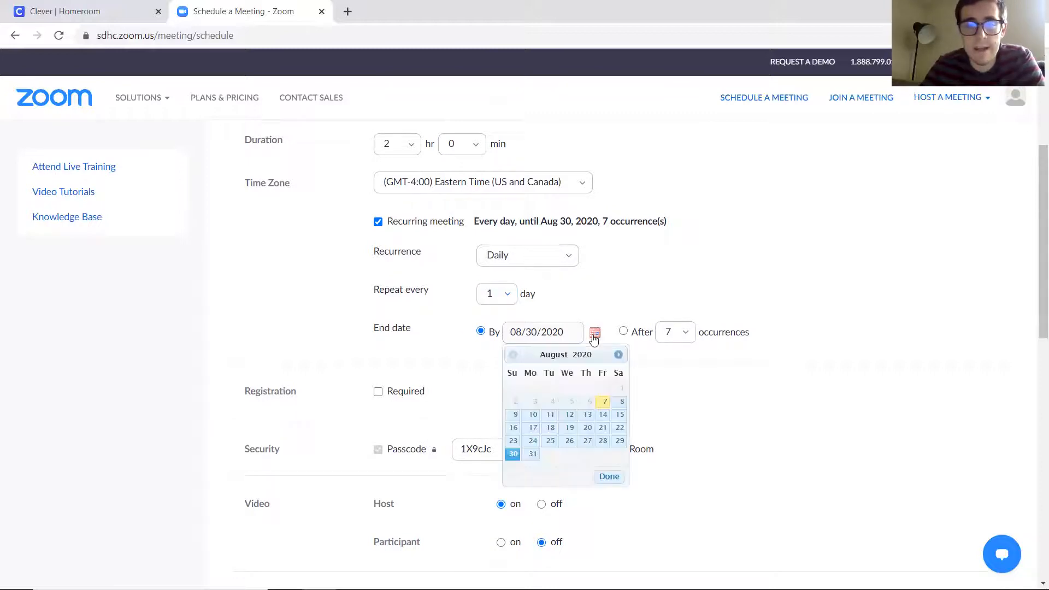
left_click(618, 354)
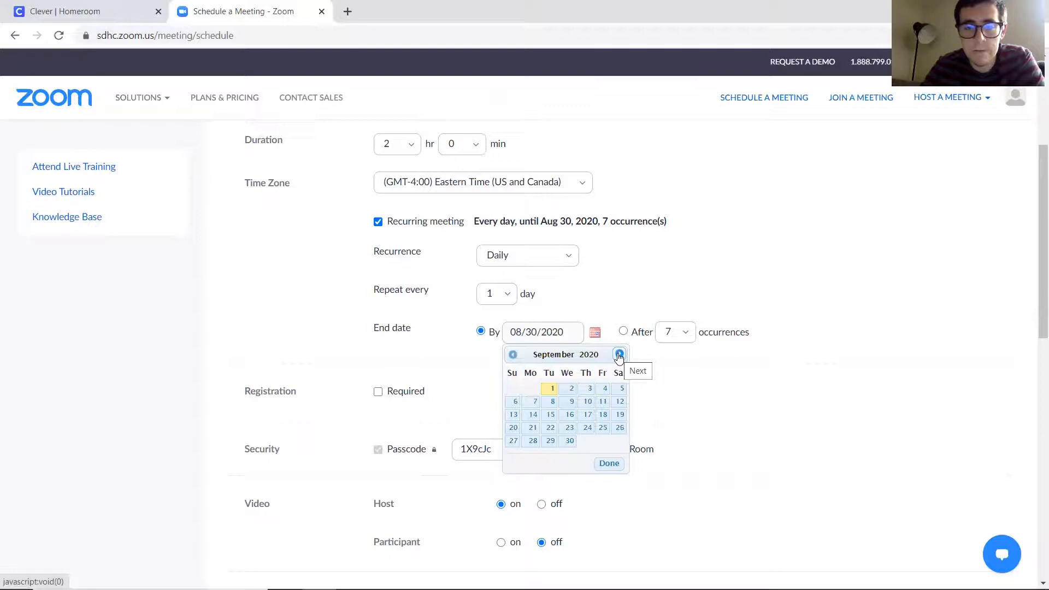
left_click(618, 355)
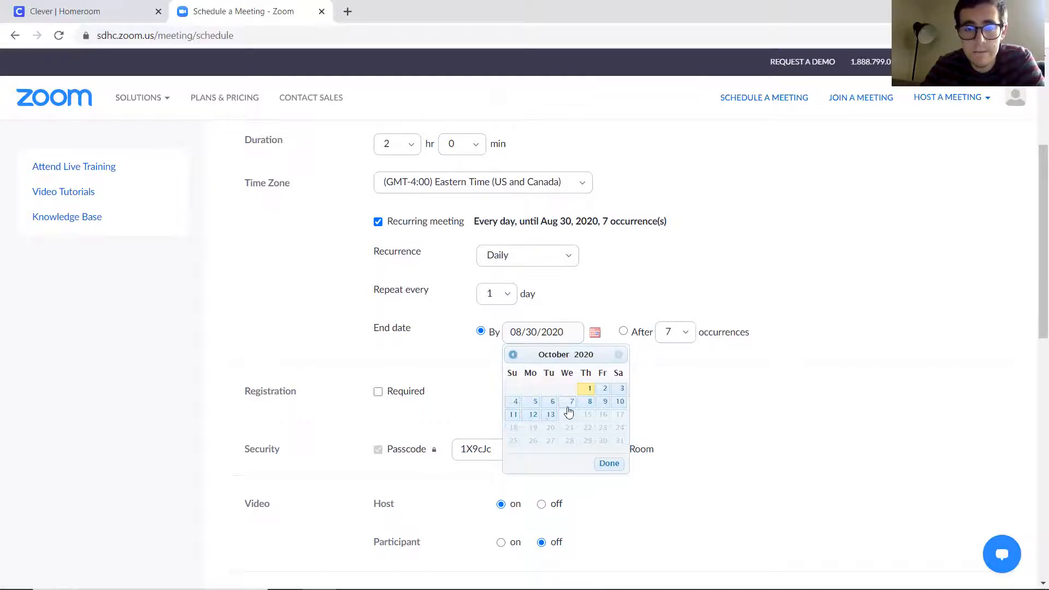
left_click(534, 402)
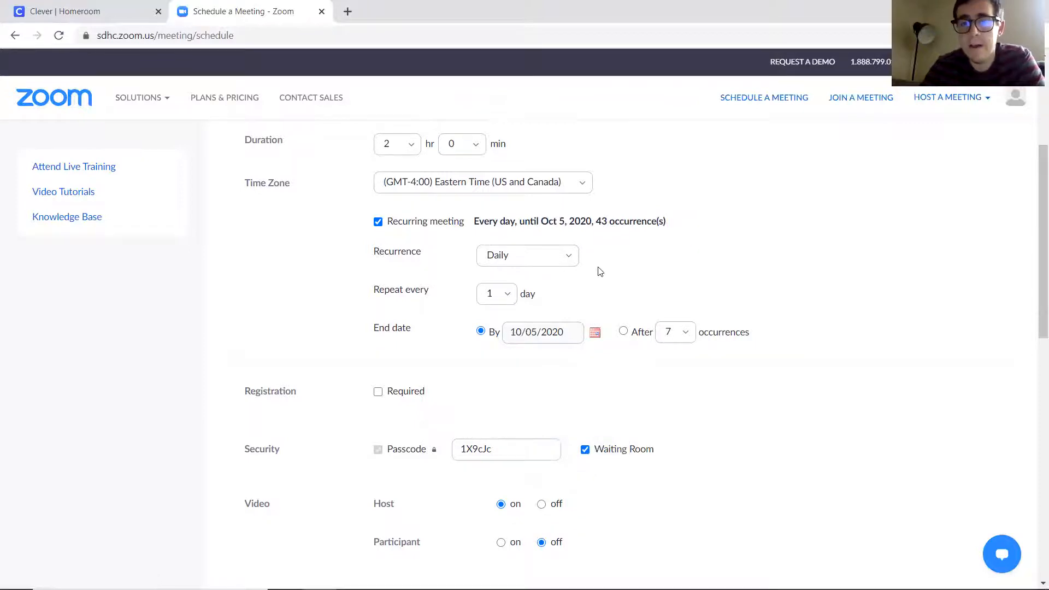
left_click_drag(594, 221, 659, 219)
left_click(775, 225)
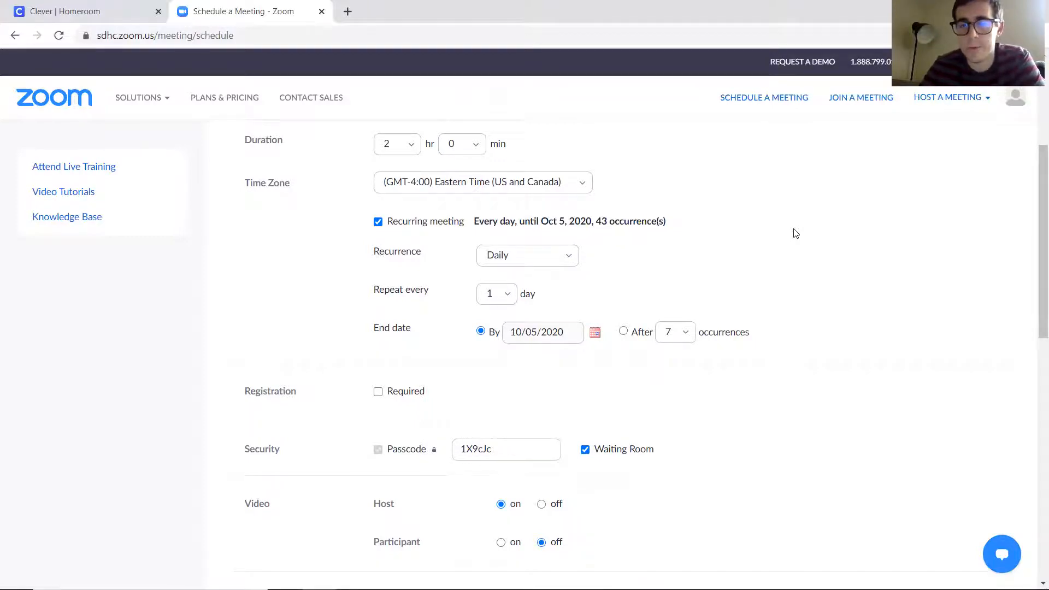
scroll(796, 233, "down", 3)
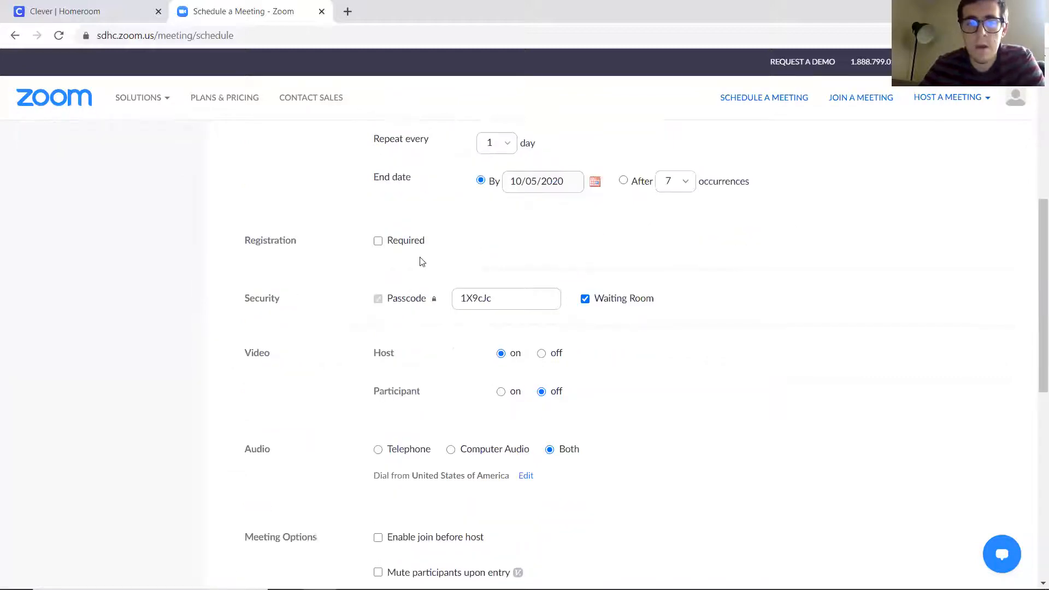
- Replace the generated passcode with a custom passcode and switch Participant video on
double_click(501, 299)
key("BackSpace")
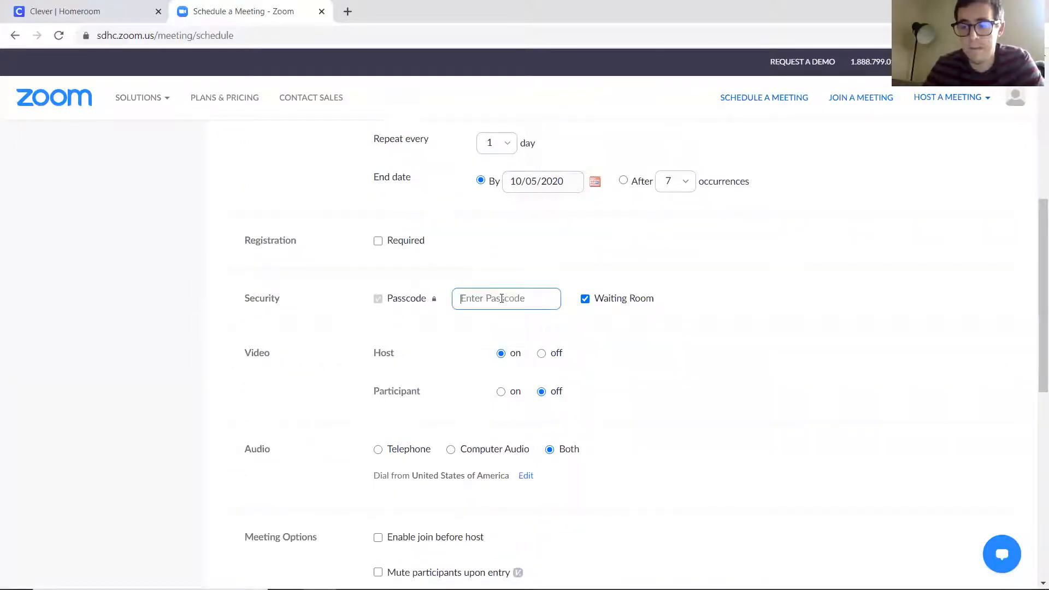
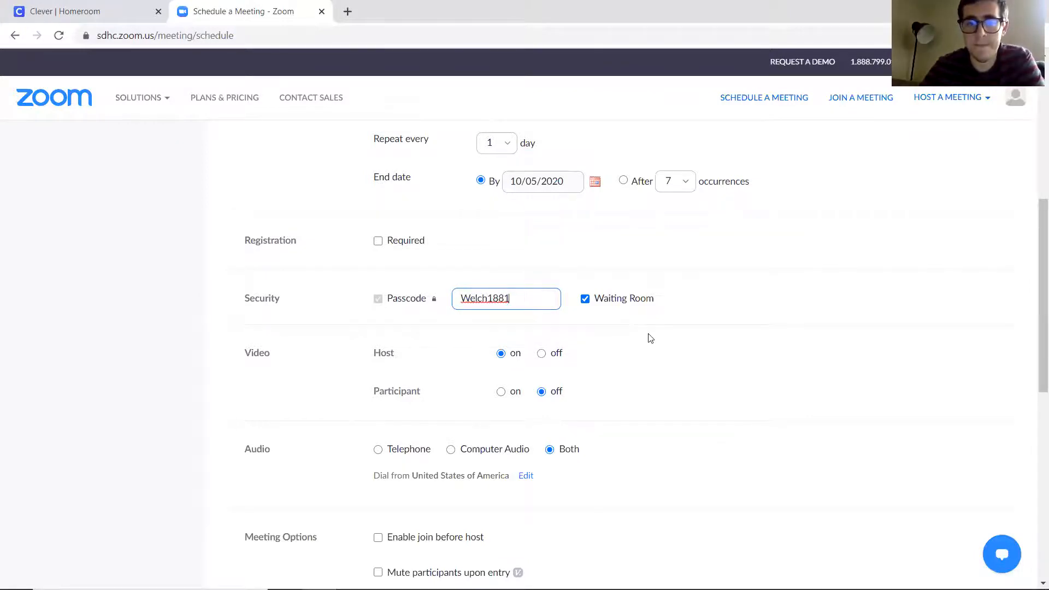
scroll(650, 339, "down", 1)
left_click(500, 345)
- Tick 'Mute participants upon entry' under Meeting Options
scroll(665, 327, "down", 3)
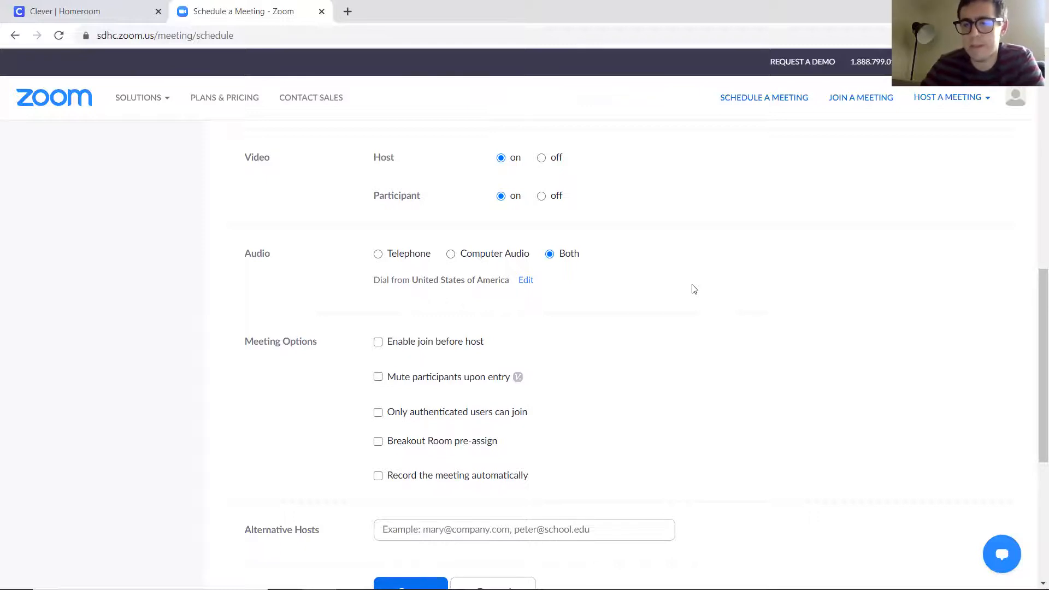
scroll(693, 289, "down", 2)
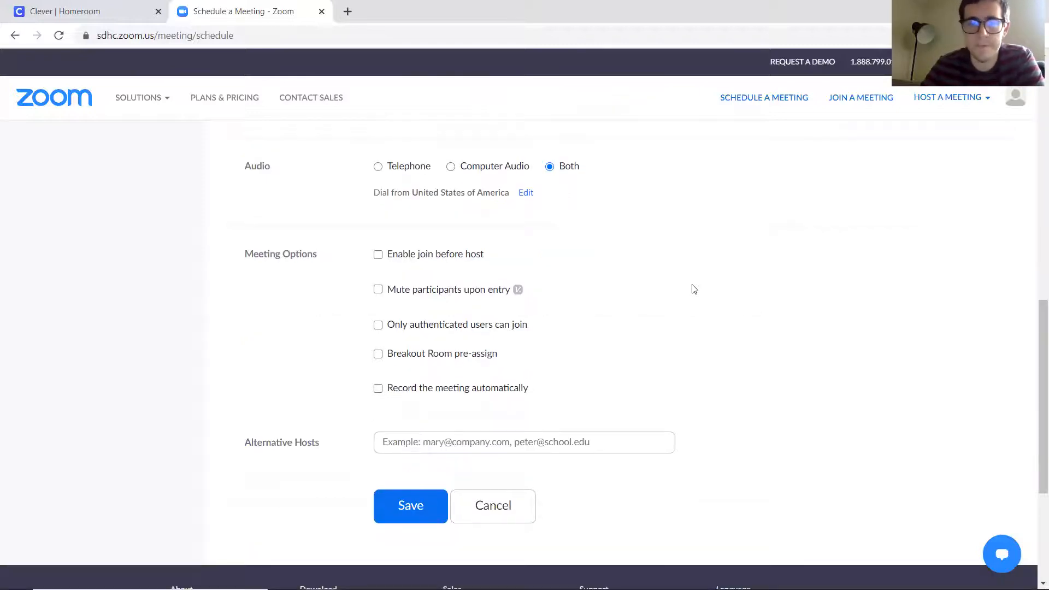
scroll(693, 289, "down", 1)
scroll(693, 289, "up", 1)
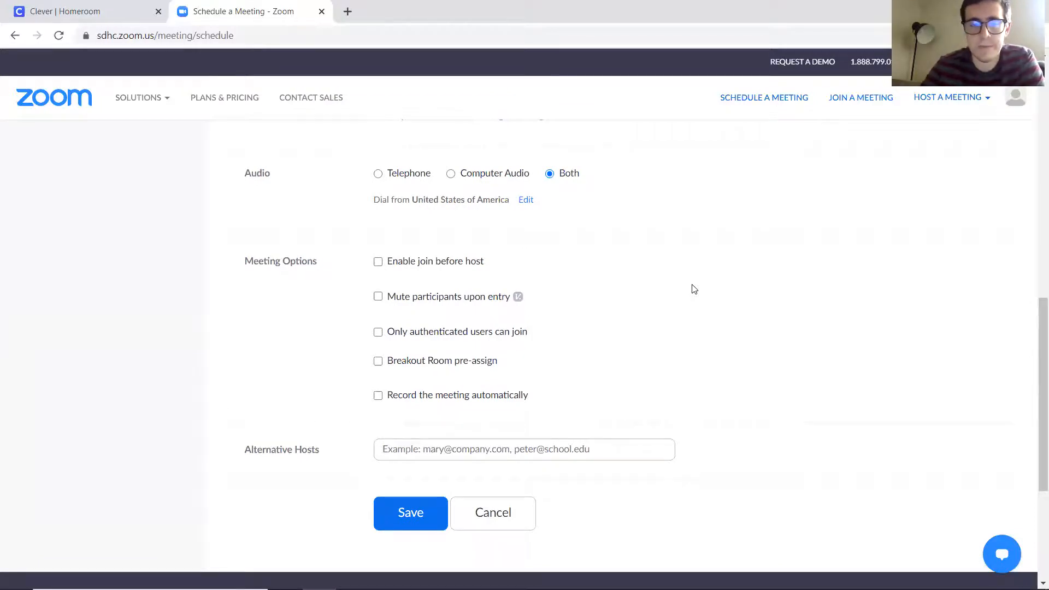
scroll(692, 288, "down", 1)
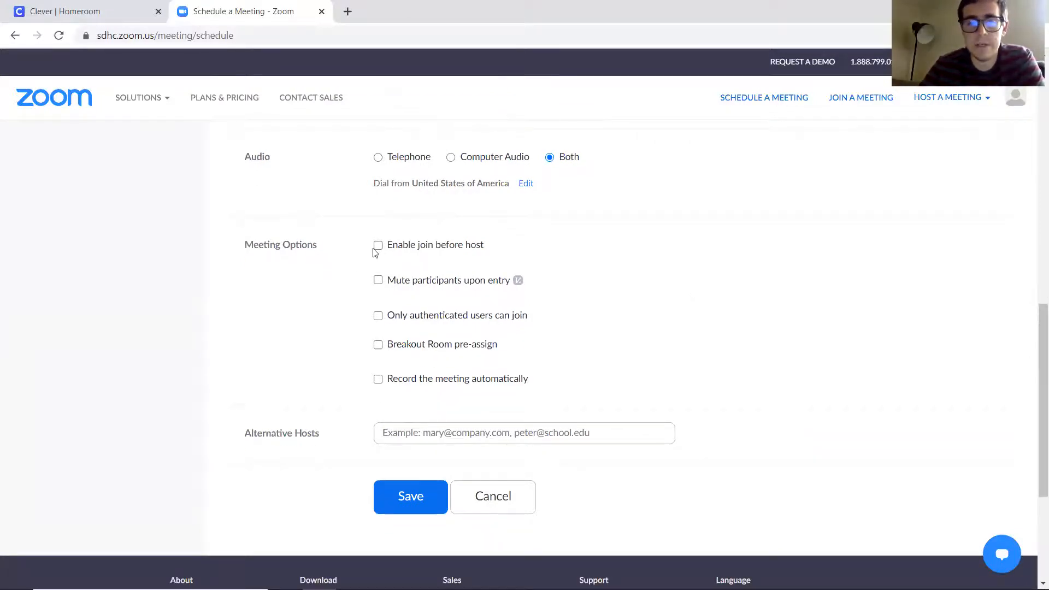
left_click(377, 281)
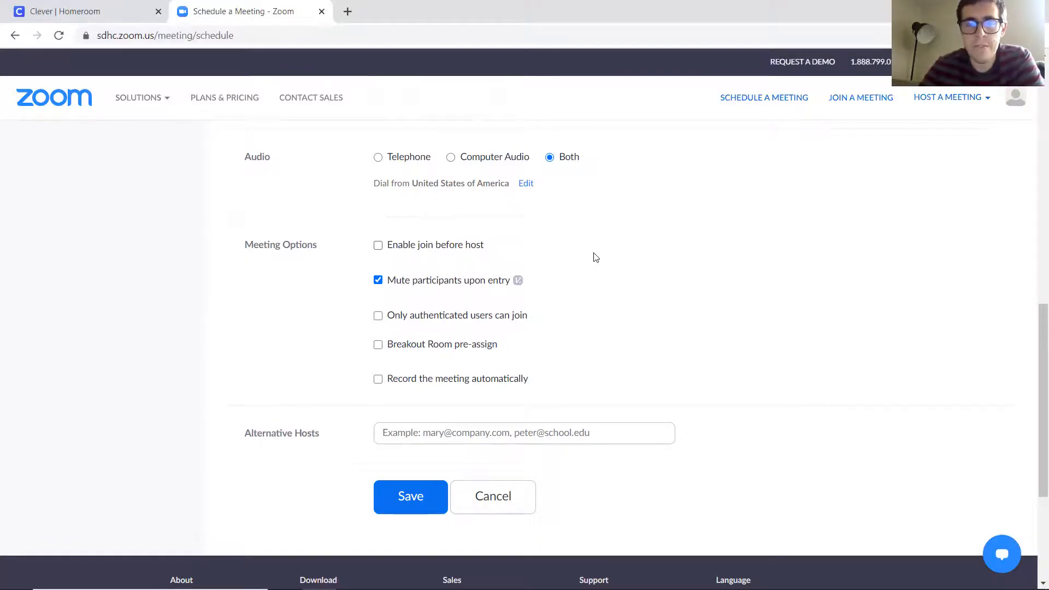
scroll(451, 326, "up", 3)
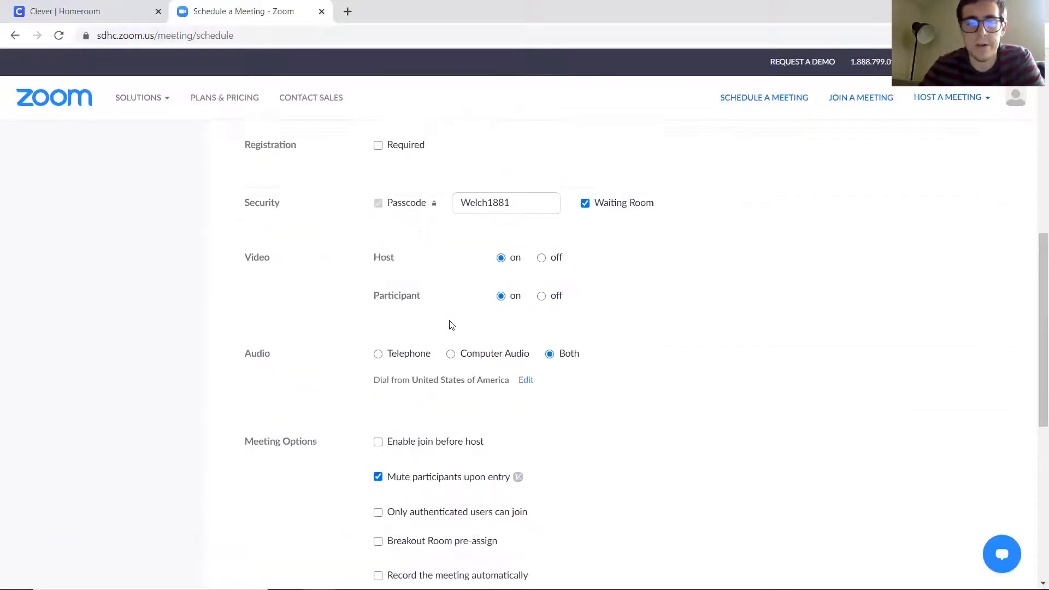
- Leave 'Only authenticated users can join' switched off
scroll(426, 331, "down", 3)
left_click(378, 340)
left_click(379, 345)
left_click(380, 344)
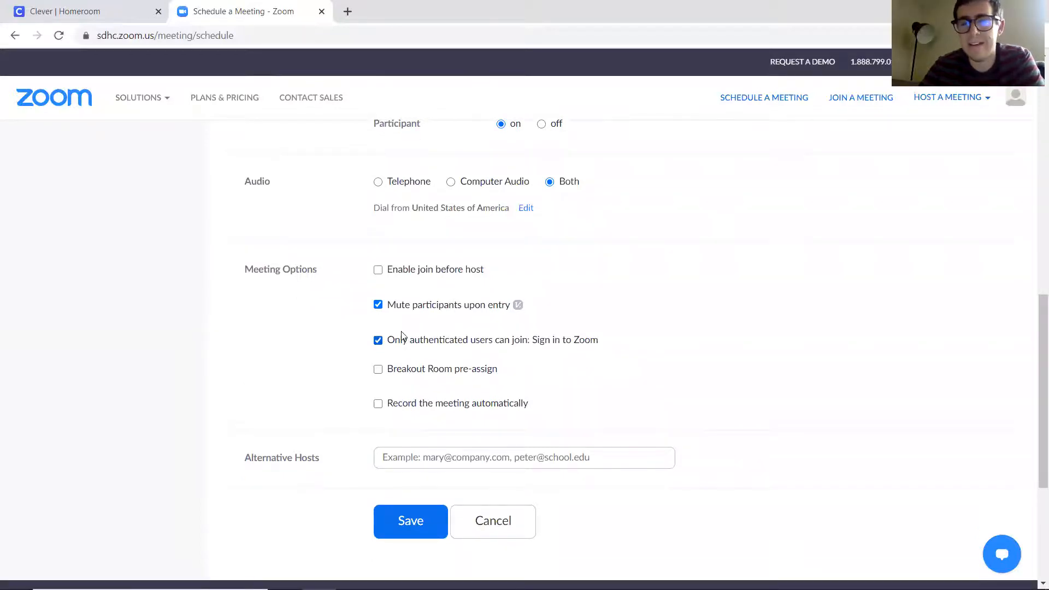
left_click(378, 343)
- Review the whole meeting form and save the recurring meeting
scroll(629, 345, "down", 1)
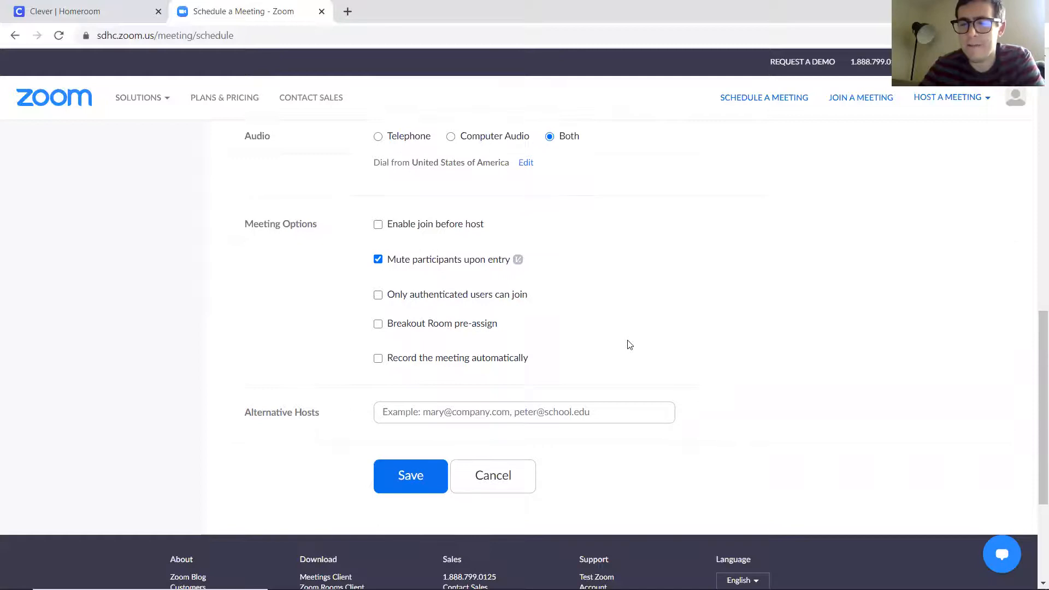
scroll(629, 344, "down", 1)
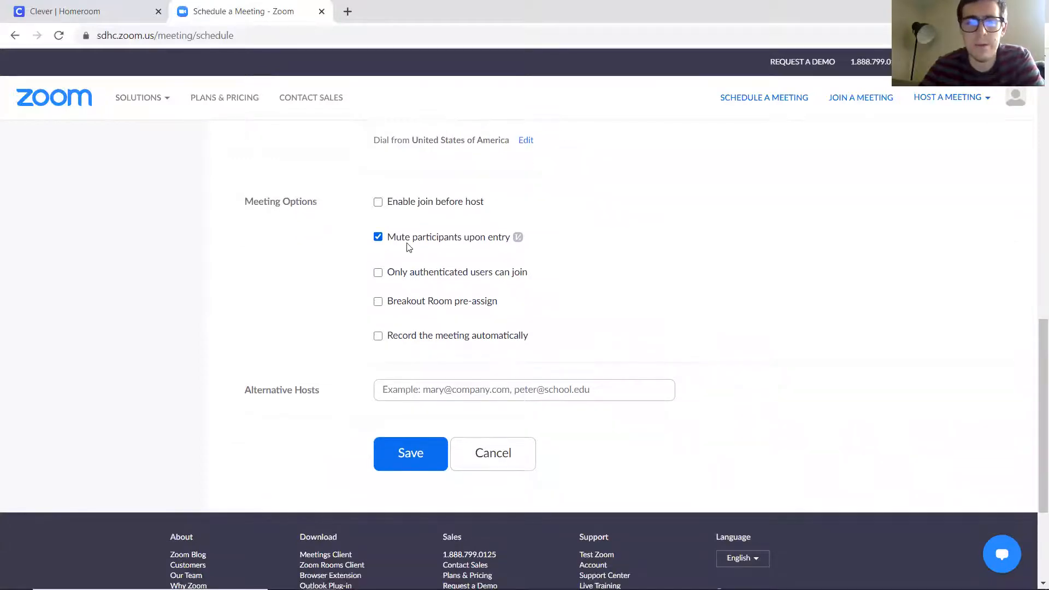
scroll(512, 250, "up", 7)
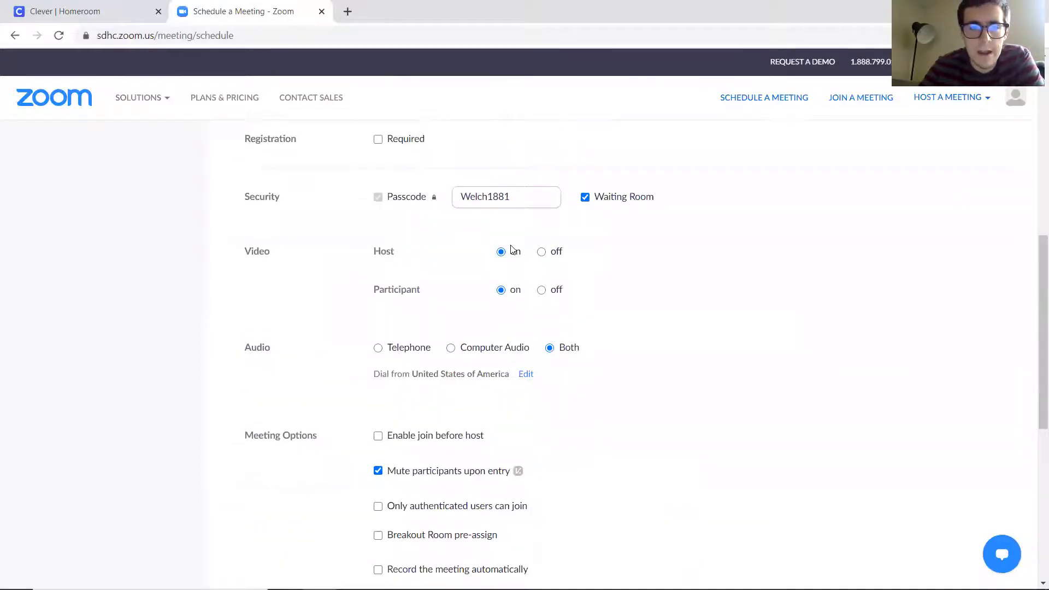
scroll(512, 249, "up", 4)
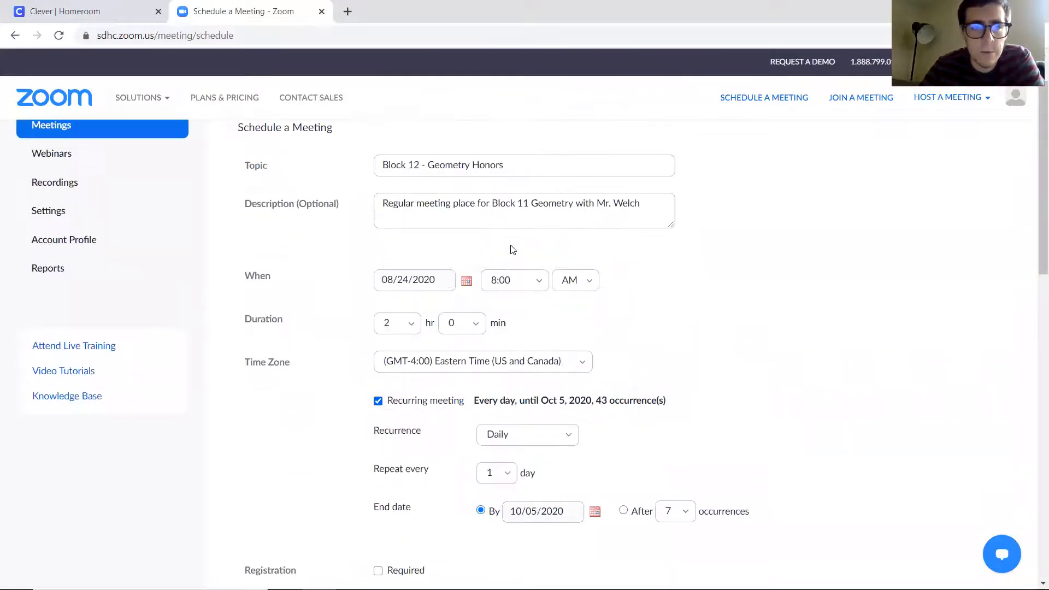
scroll(512, 249, "down", 6)
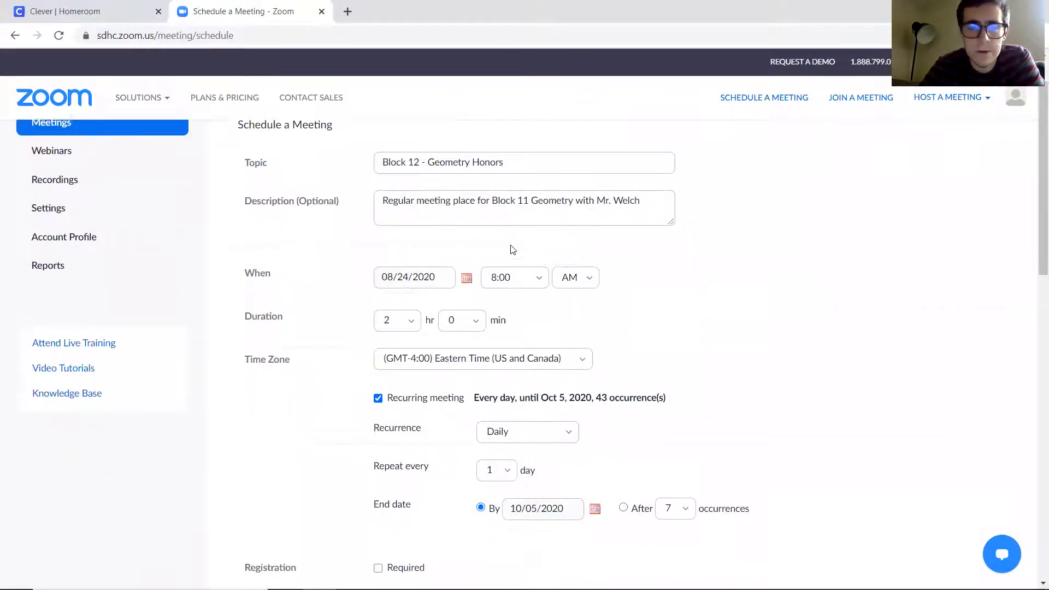
scroll(511, 249, "down", 6)
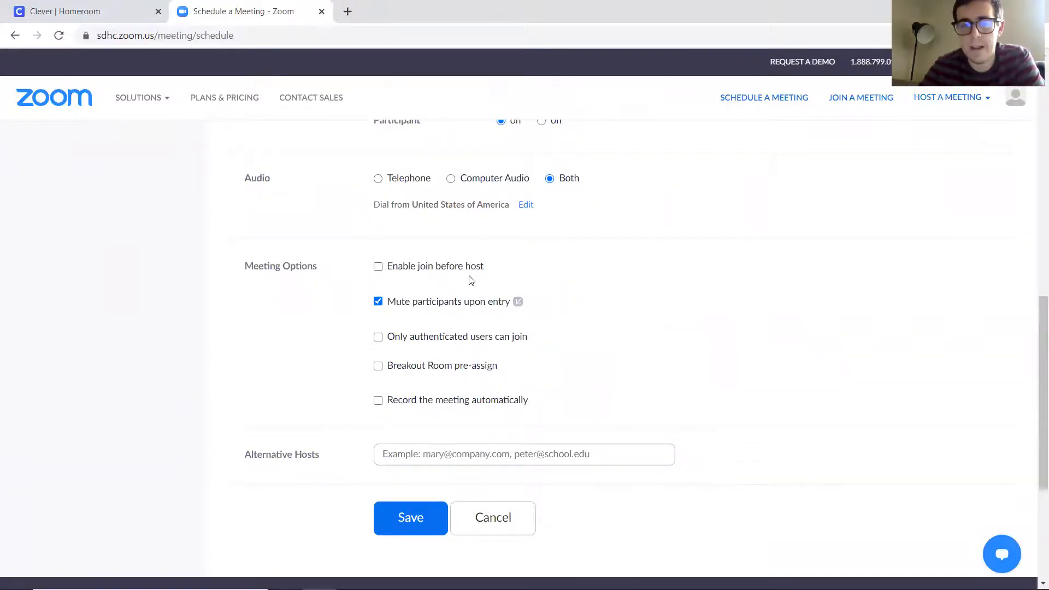
scroll(376, 474, "down", 2)
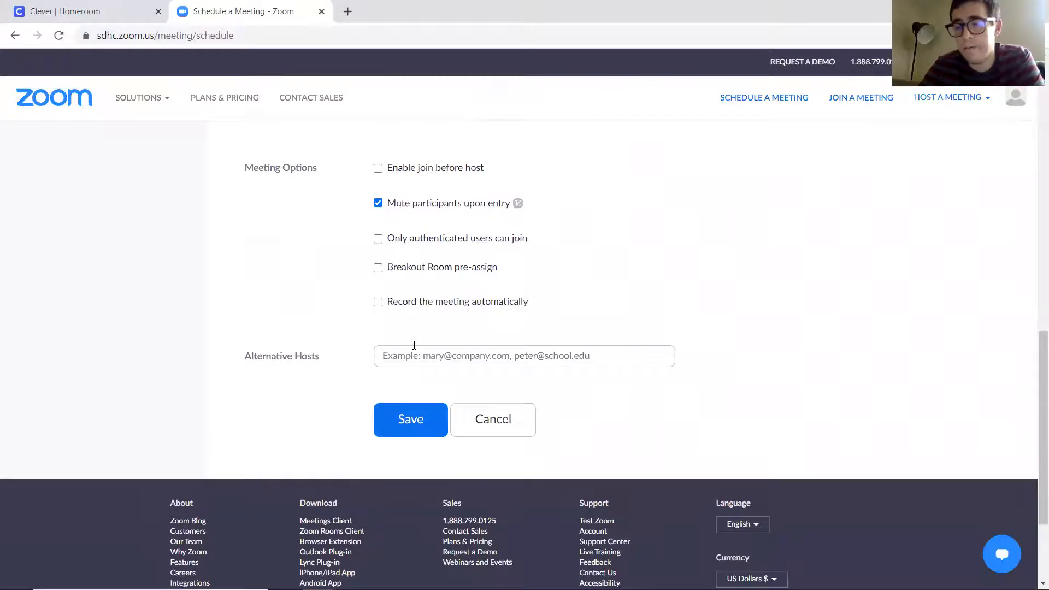
left_click(410, 428)
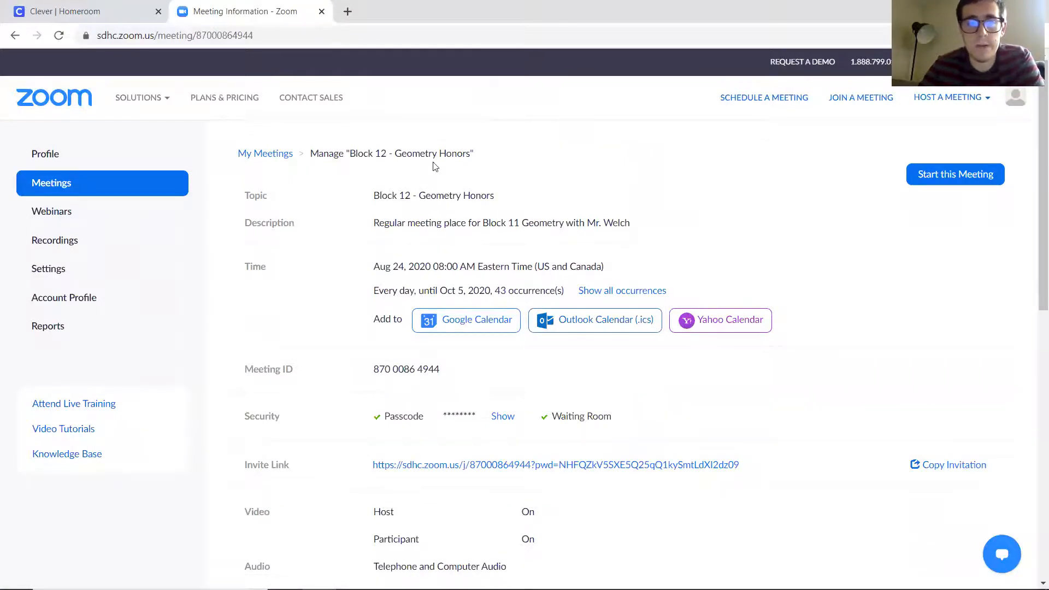
- Reveal the hidden passcode on the meeting details page
scroll(613, 197, "down", 5)
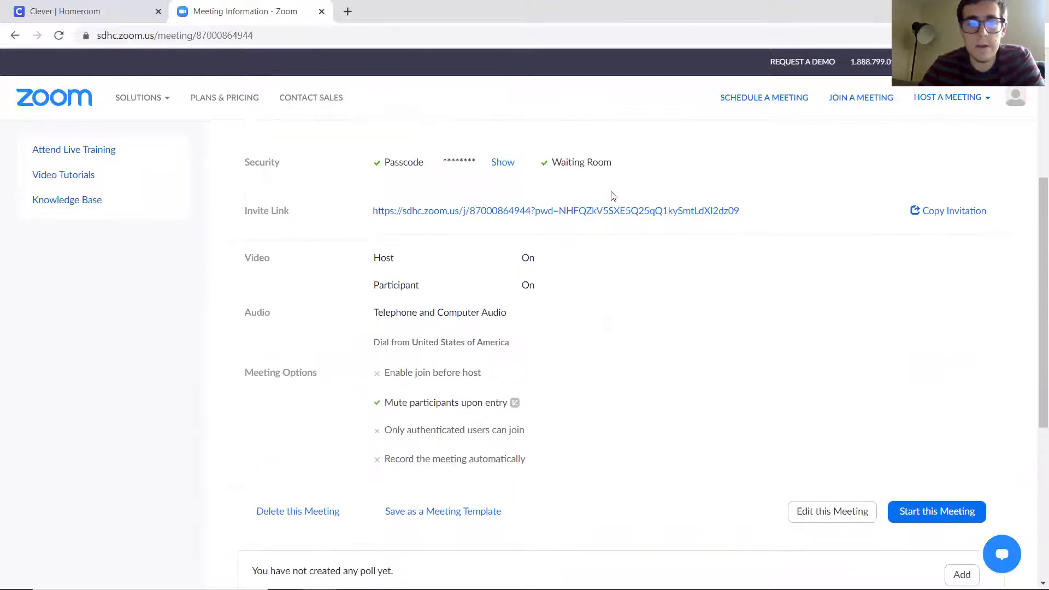
scroll(613, 196, "up", 3)
left_click(501, 332)
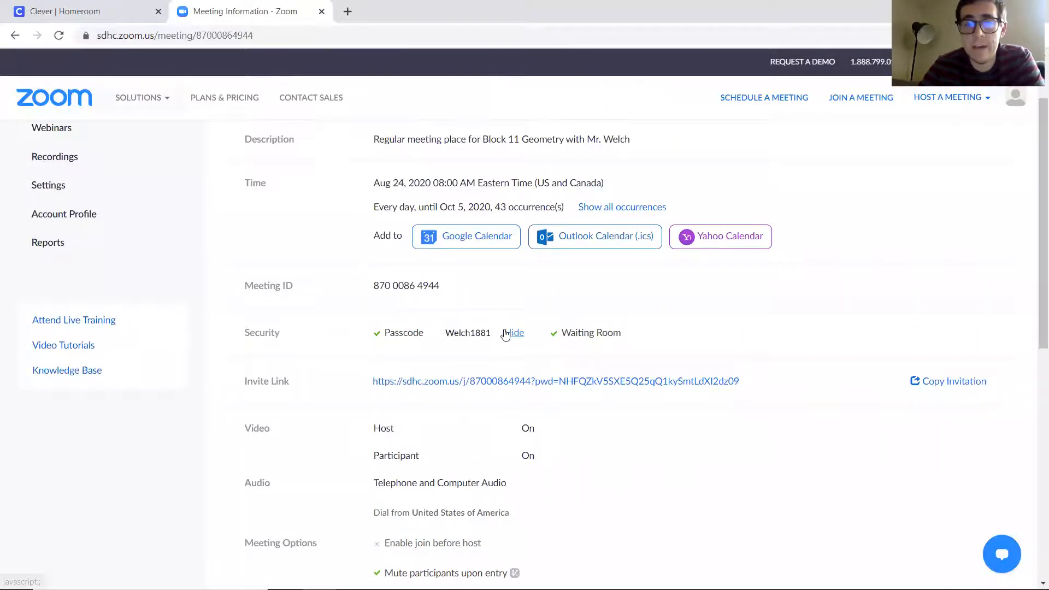
scroll(735, 376, "down", 3)
scroll(734, 375, "up", 4)
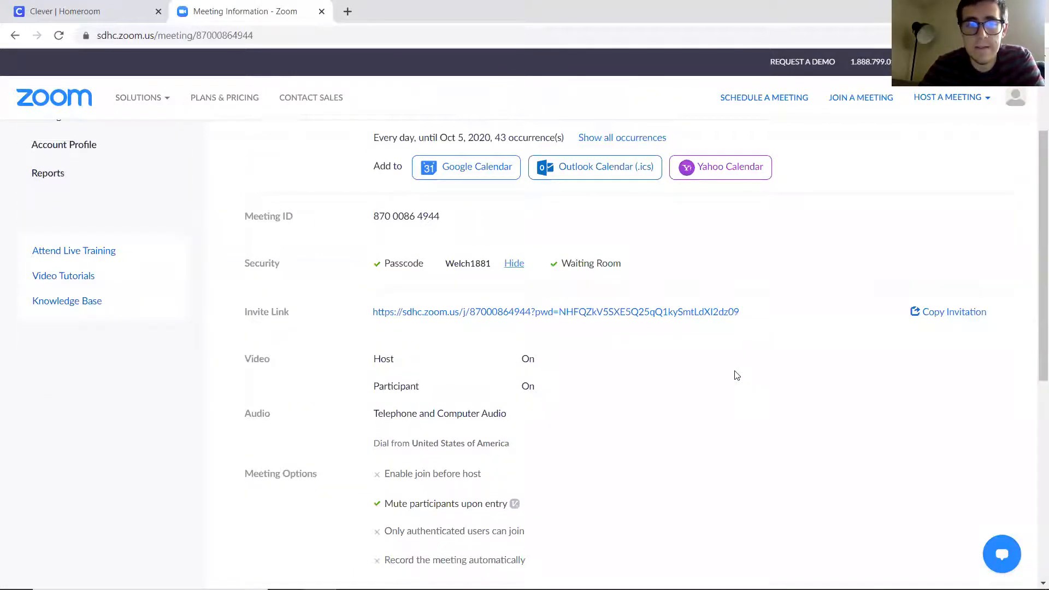
scroll(468, 421, "up", 1)
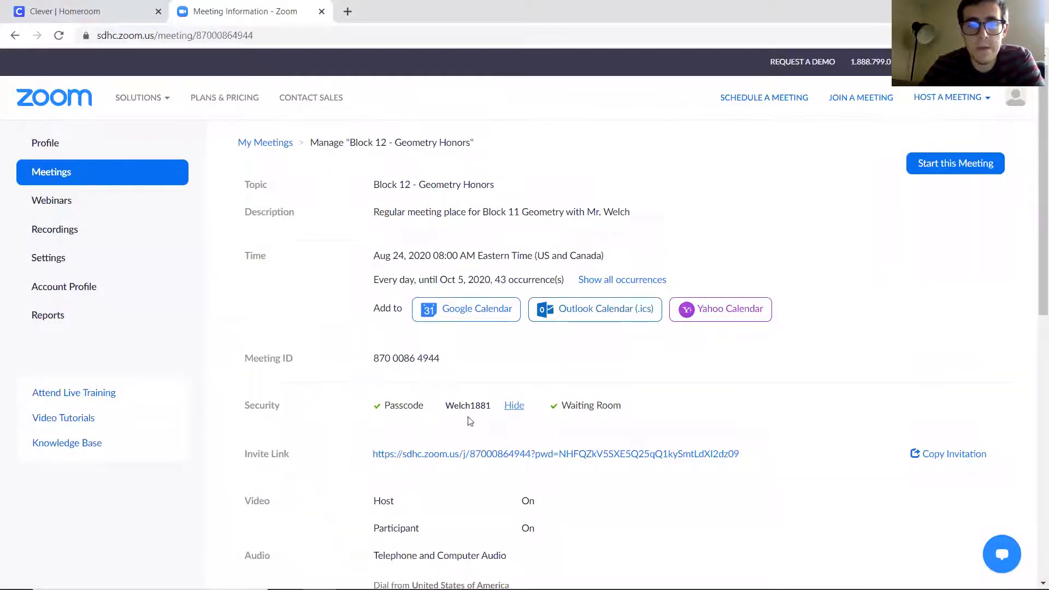
- Select and deselect the meeting ID, then choose to edit the meeting
left_click_drag(452, 361, 362, 355)
left_click(536, 348)
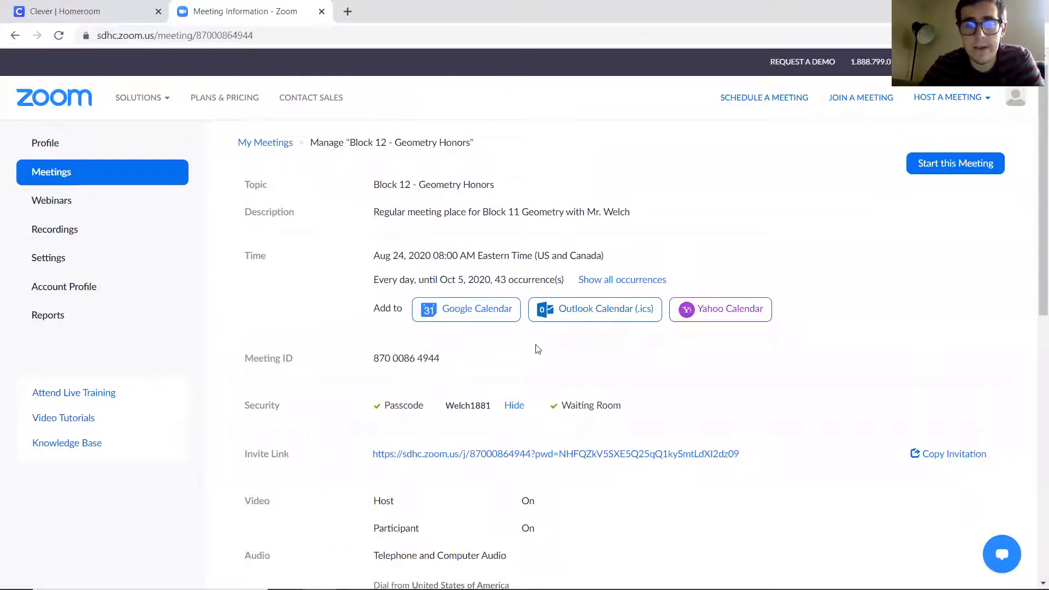
scroll(429, 347, "up", 1)
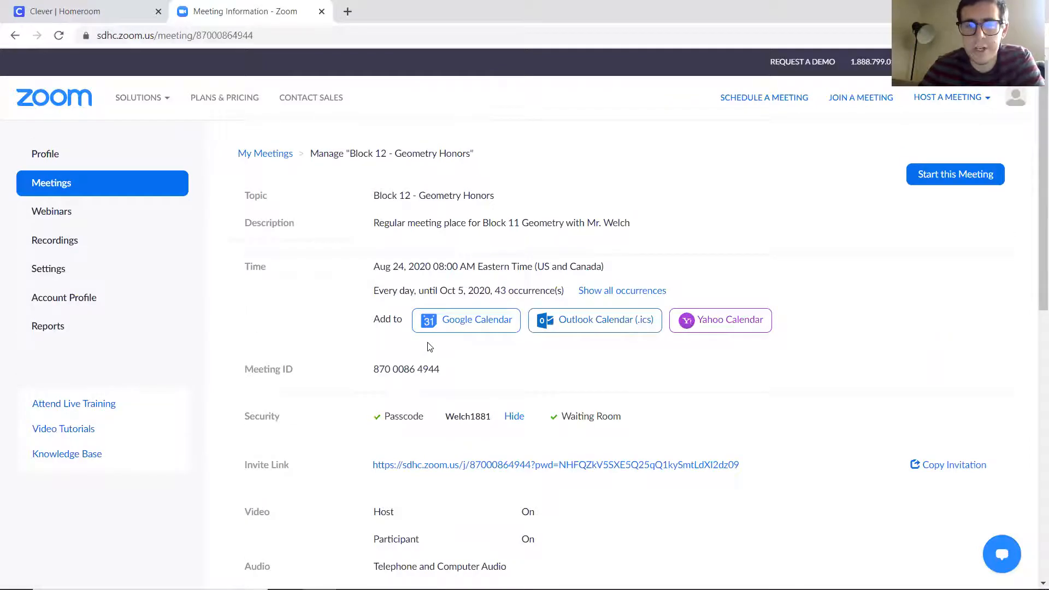
scroll(398, 281, "down", 10)
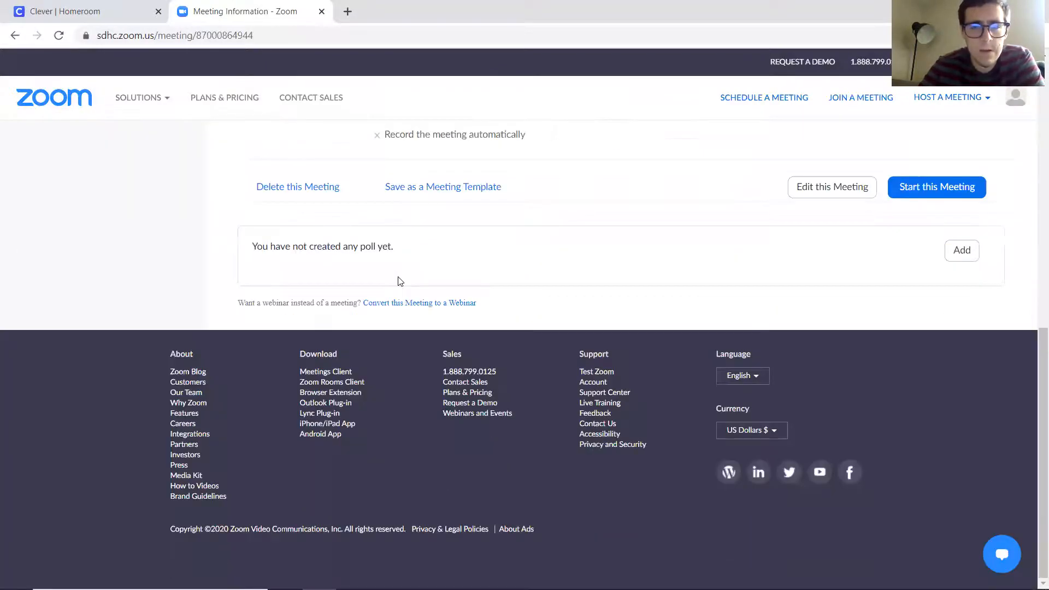
scroll(398, 281, "up", 1)
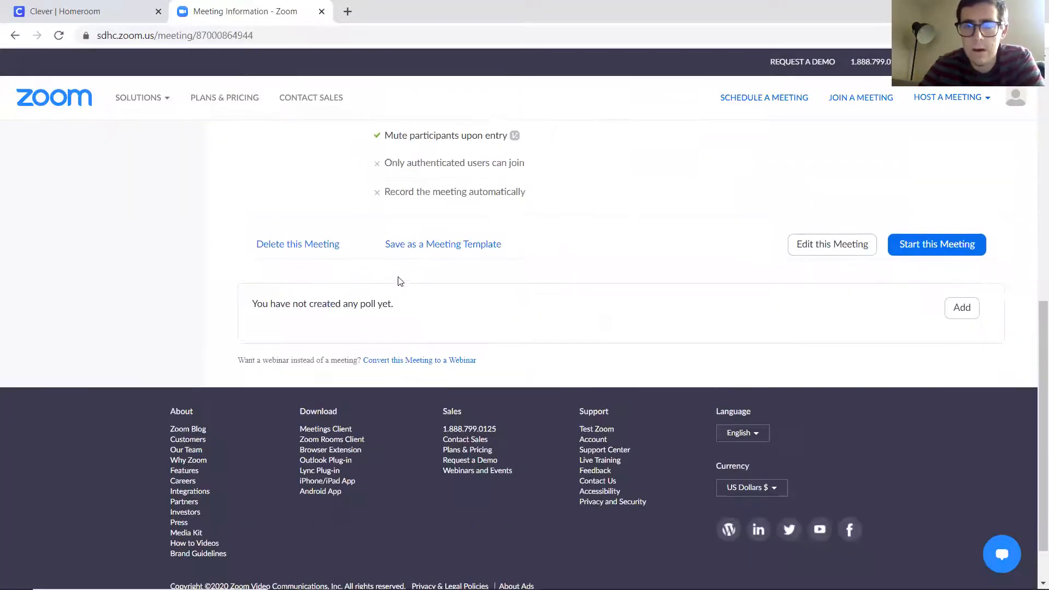
left_click(830, 243)
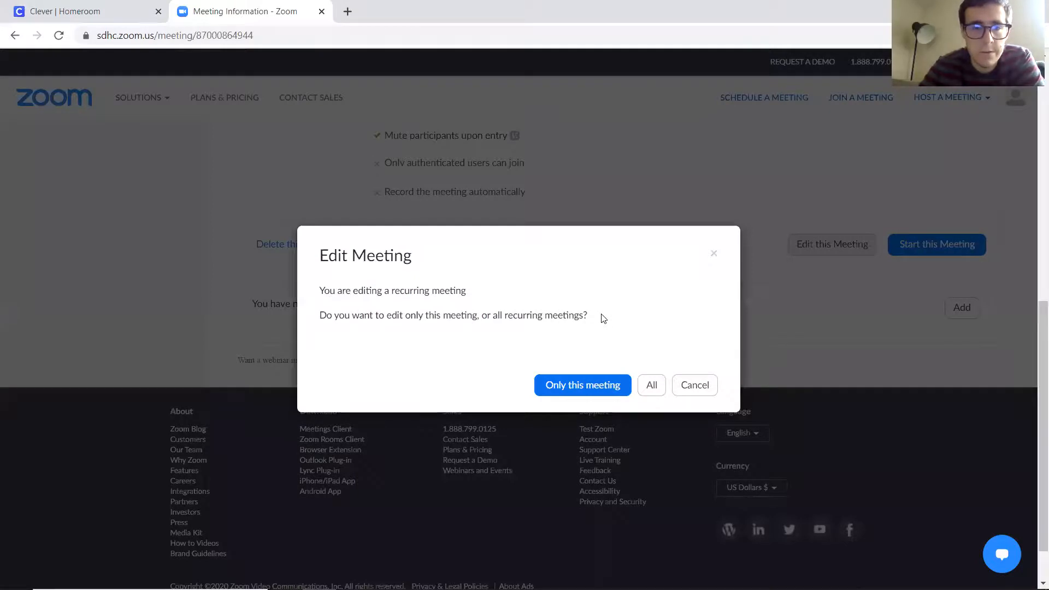
- Apply the edit to all occurrences and scroll through the pre-filled Edit Meeting form
left_click(657, 385)
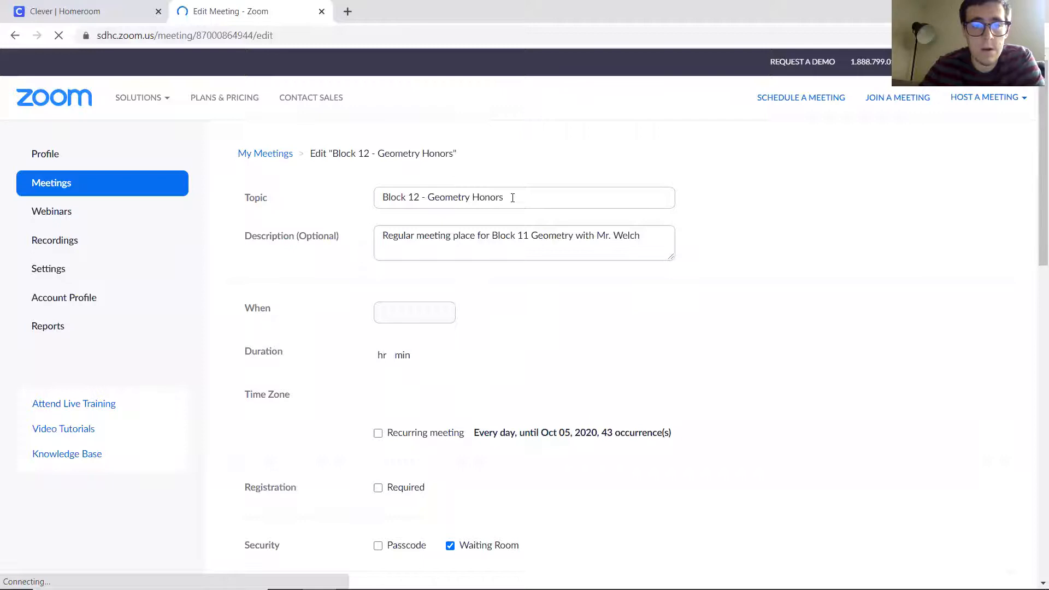
scroll(596, 342, "down", 3)
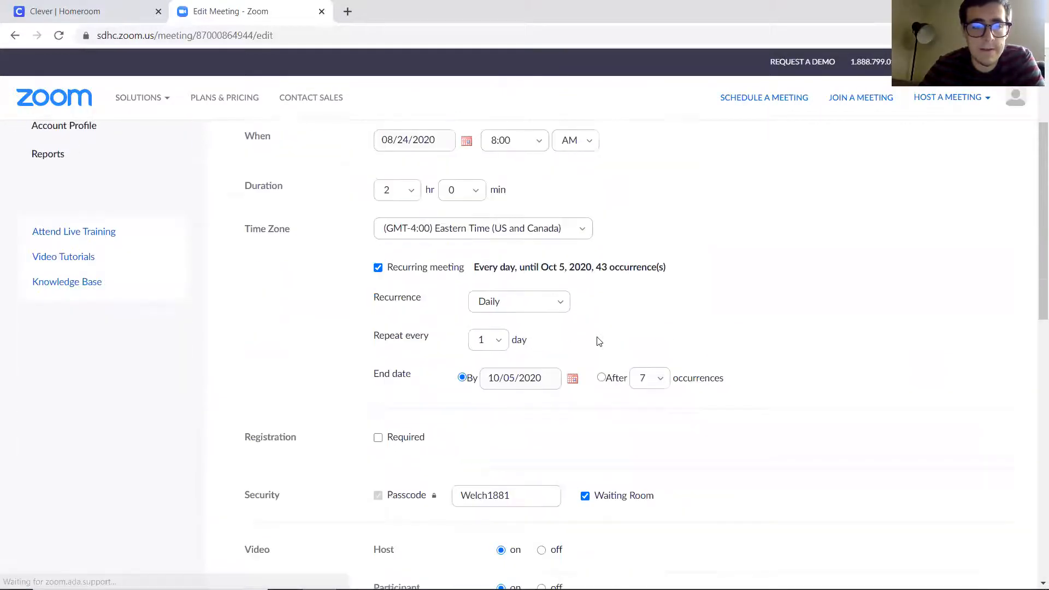
scroll(597, 342, "down", 1)
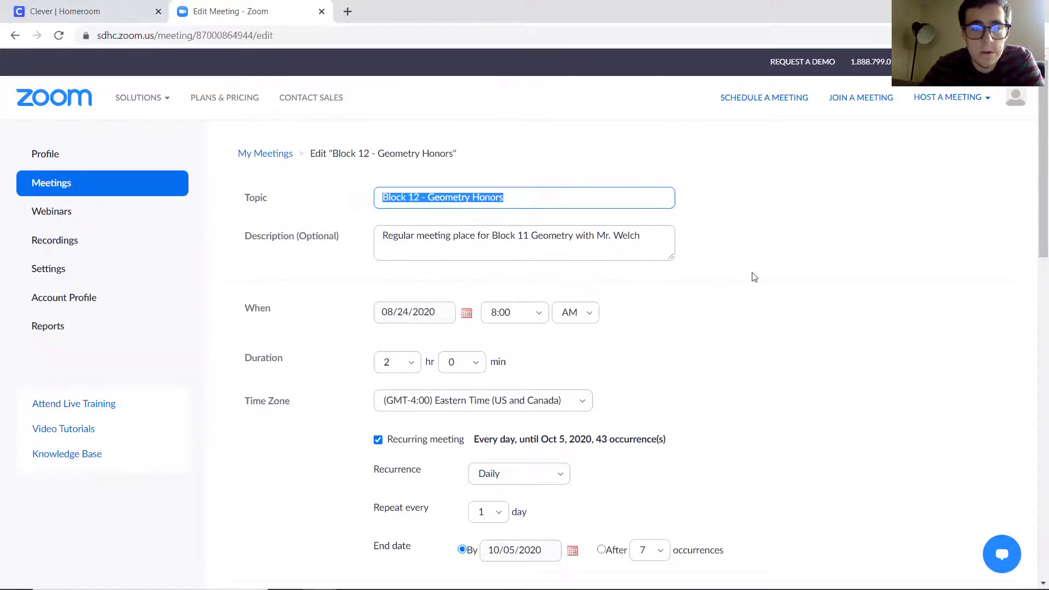
scroll(754, 276, "down", 5)
scroll(754, 277, "down", 2)
scroll(754, 276, "down", 6)
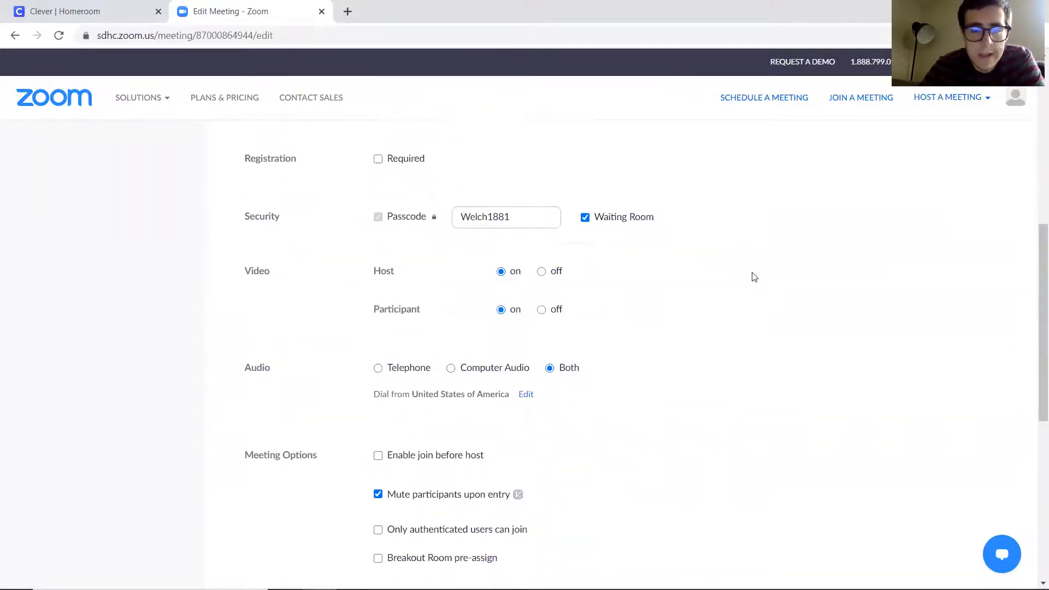
scroll(754, 277, "up", 12)
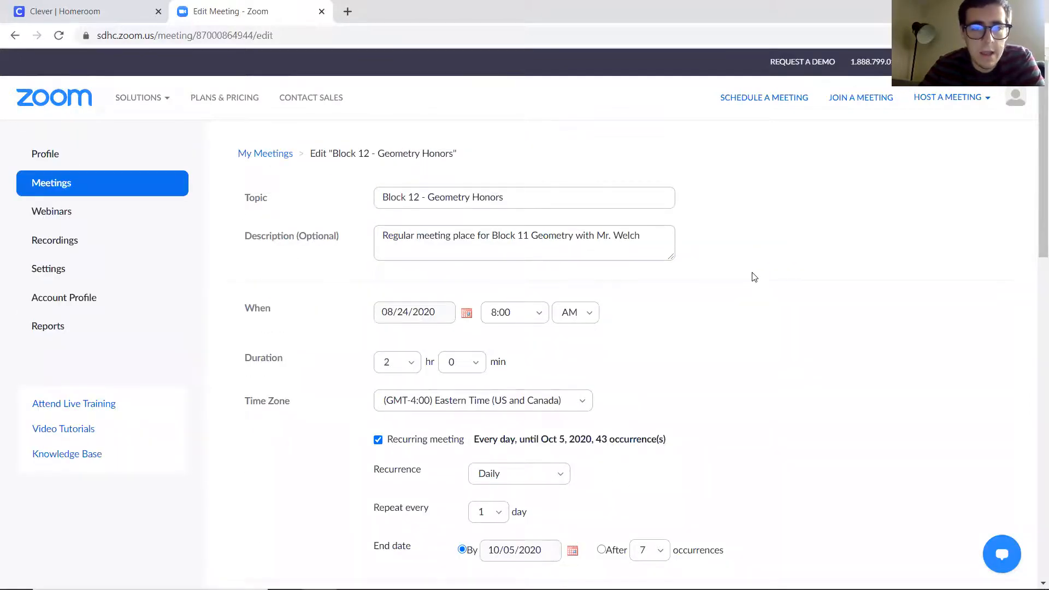
scroll(753, 277, "down", 12)
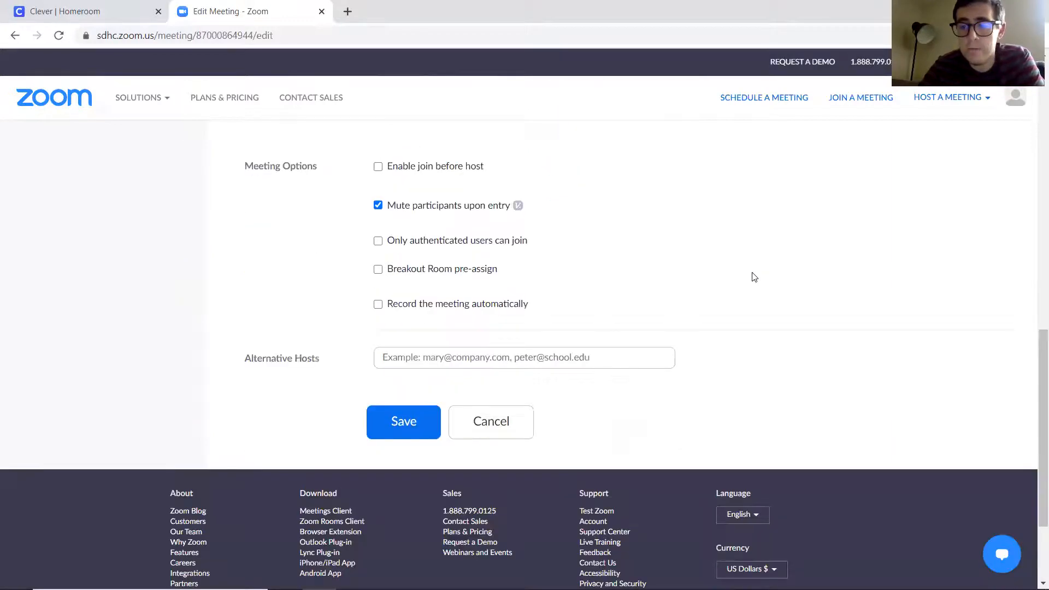
- Save the meeting, browse and collapse all 43 daily occurrences, then go to Profile
left_click(412, 415)
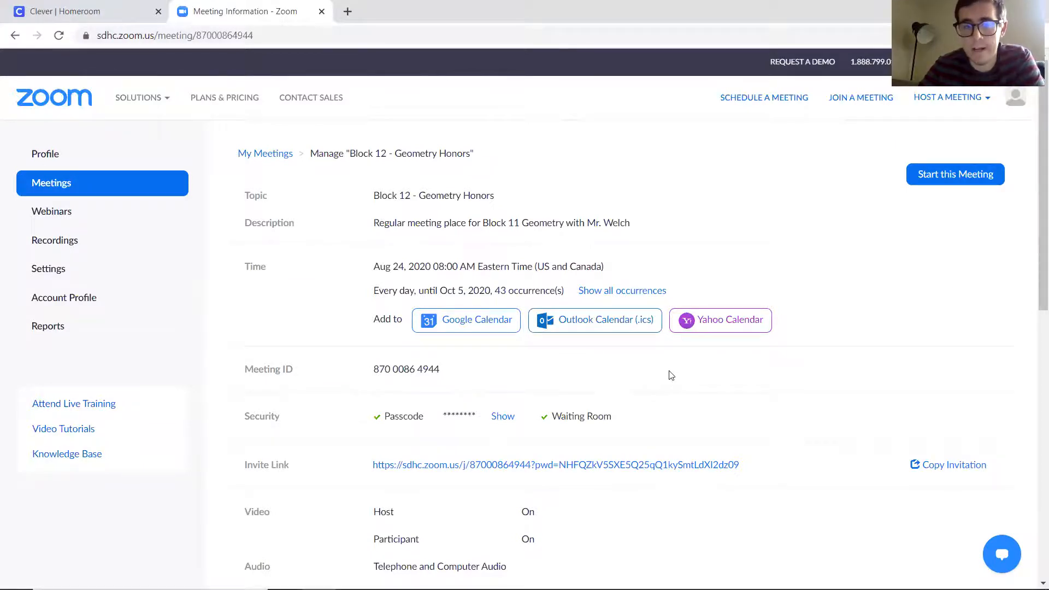
left_click(647, 295)
scroll(652, 333, "down", 2)
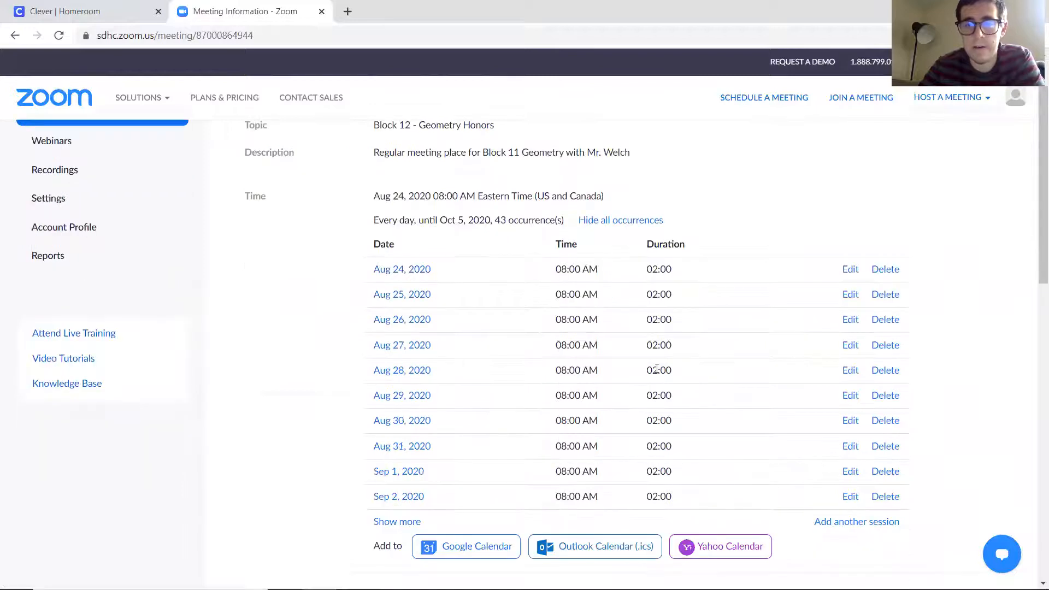
left_click(385, 464)
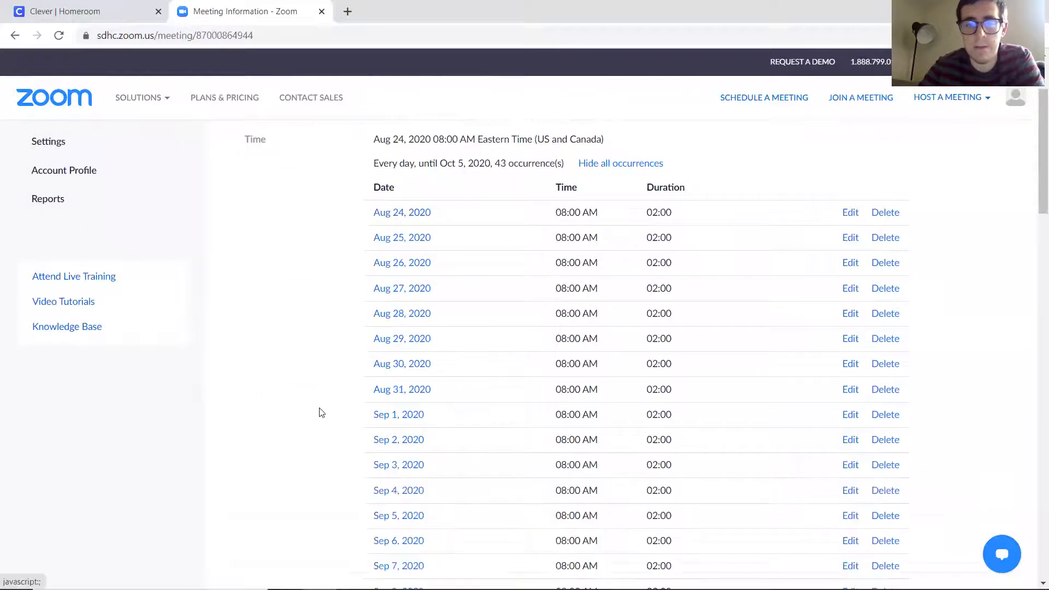
scroll(321, 413, "down", 5)
scroll(321, 413, "down", 8)
scroll(321, 413, "up", 8)
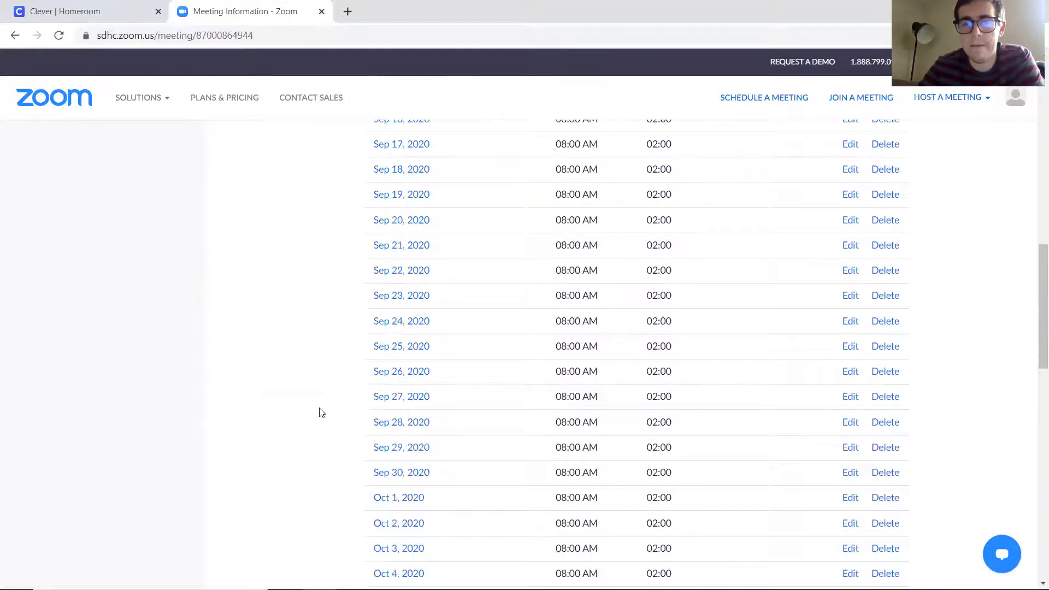
scroll(321, 412, "up", 8)
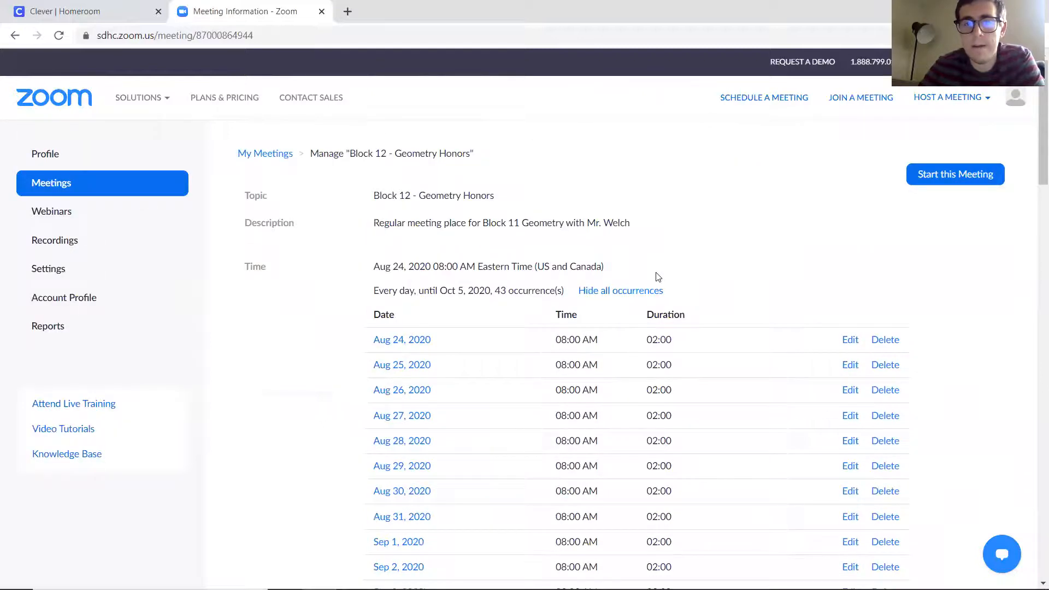
left_click(623, 291)
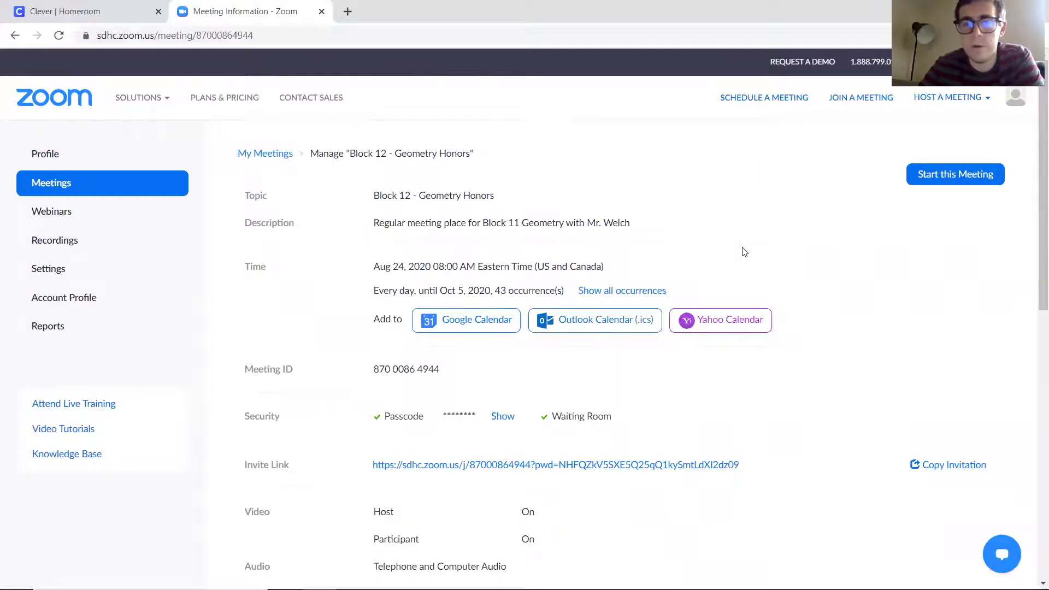
left_click(42, 152)
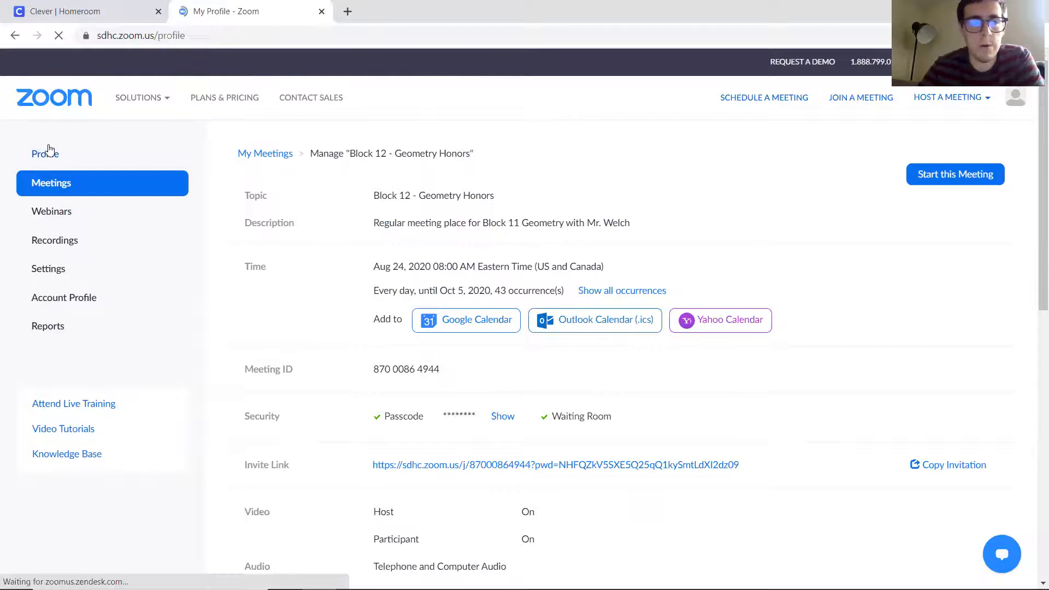
- Go to the Upcoming Meetings list and scroll through it
left_click(54, 184)
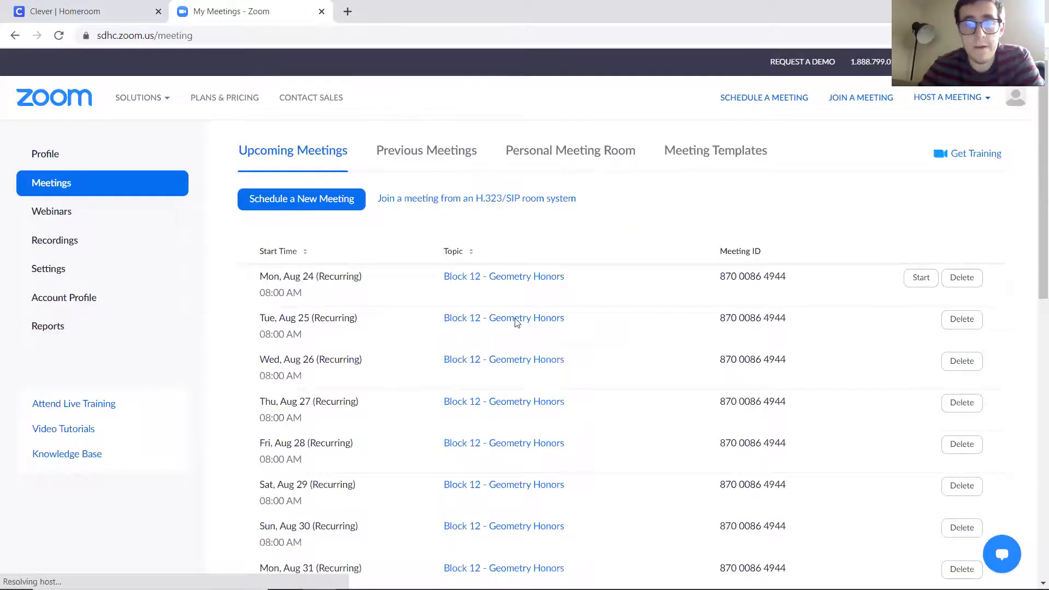
scroll(512, 324, "down", 8)
scroll(515, 324, "up", 5)
scroll(420, 333, "up", 1)
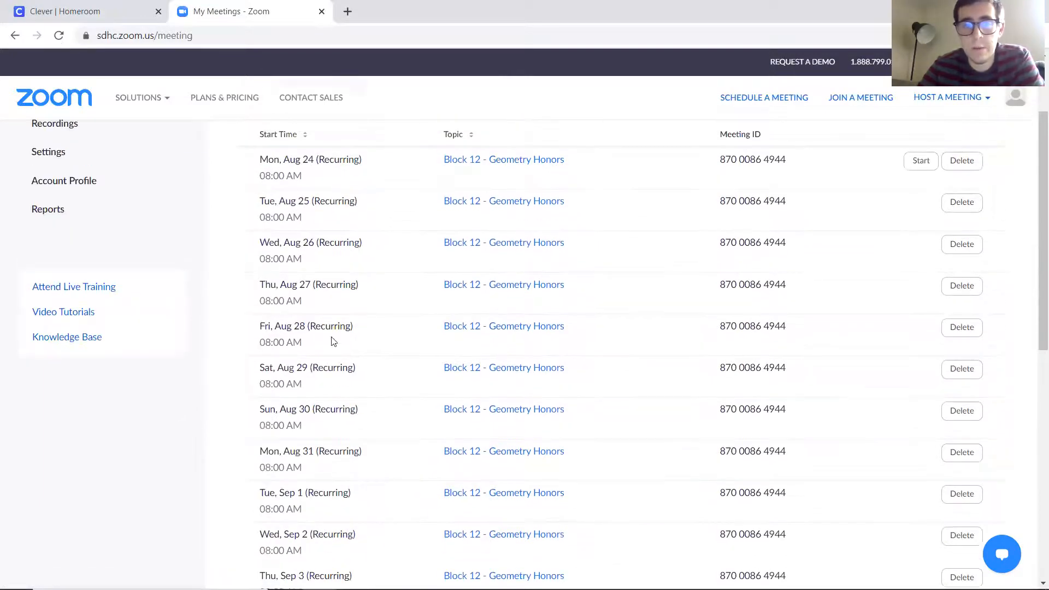
scroll(397, 361, "up", 3)
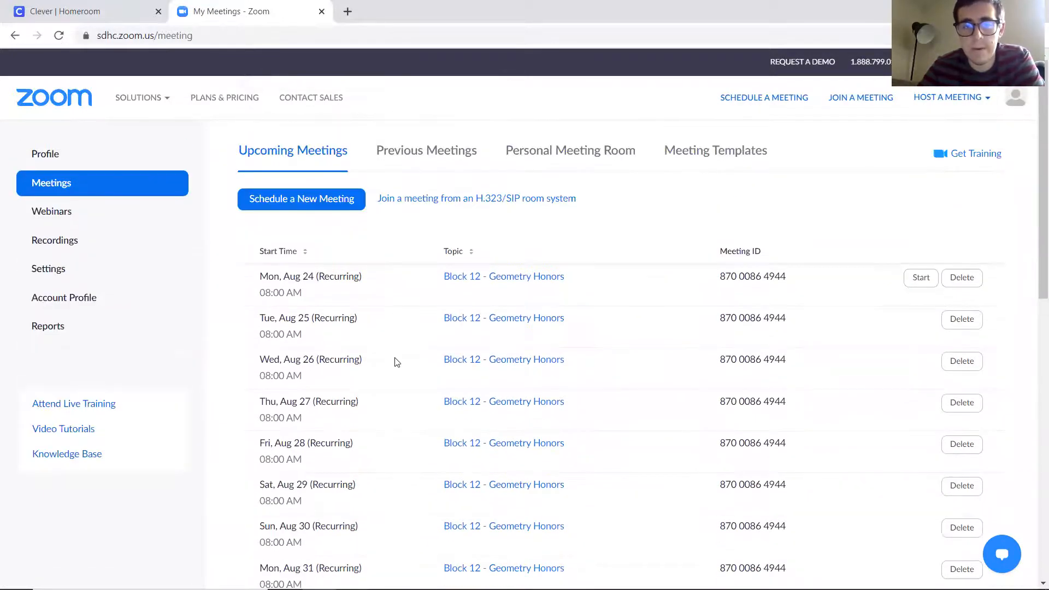
scroll(360, 305, "down", 1)
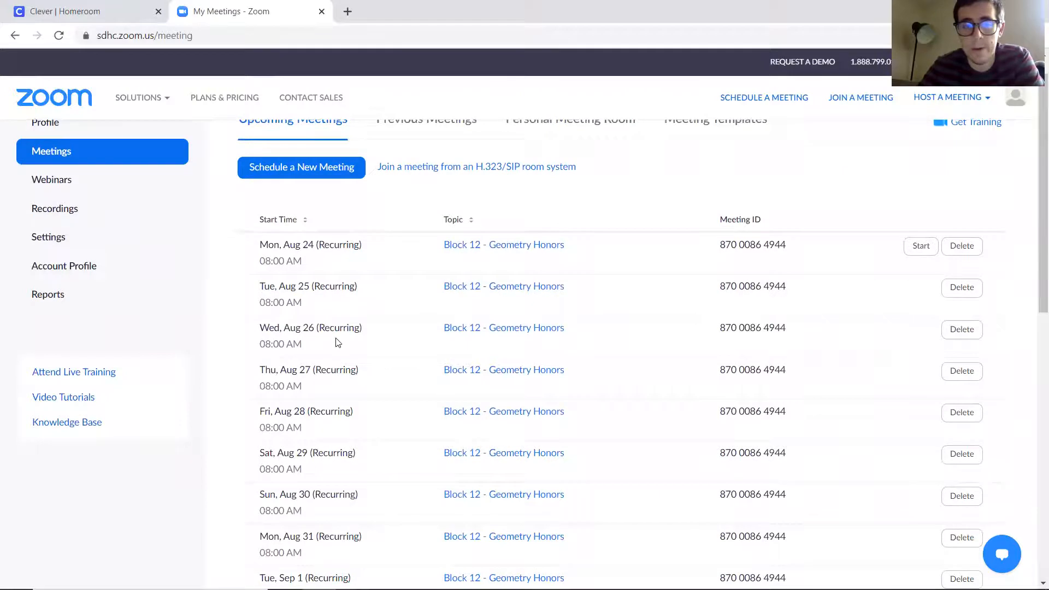
scroll(350, 415, "down", 1)
scroll(402, 470, "down", 2)
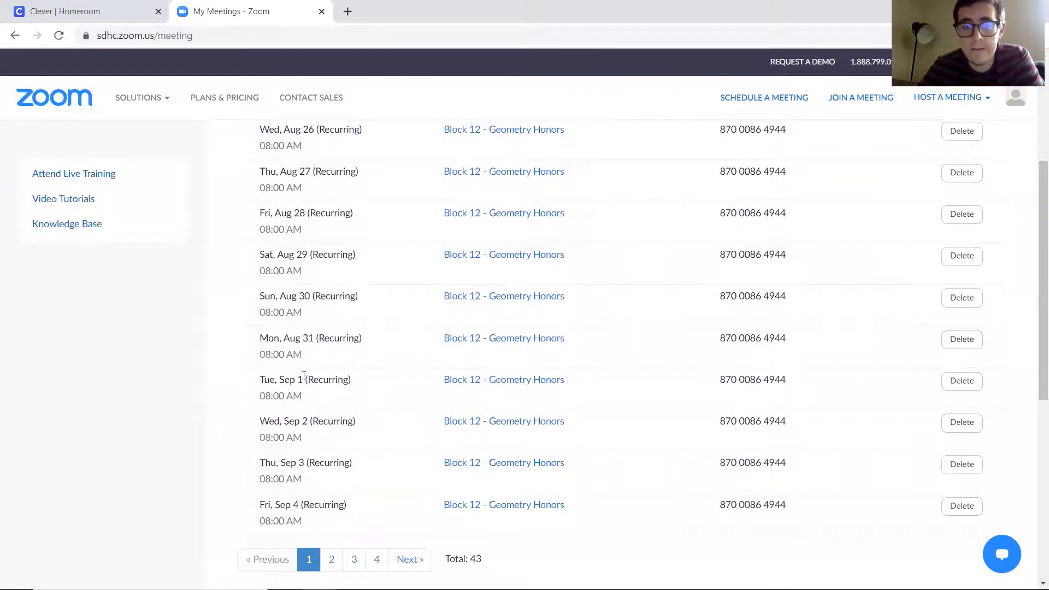
- Open the Sep 1 occurrence, then return to Upcoming Meetings
left_click(473, 386)
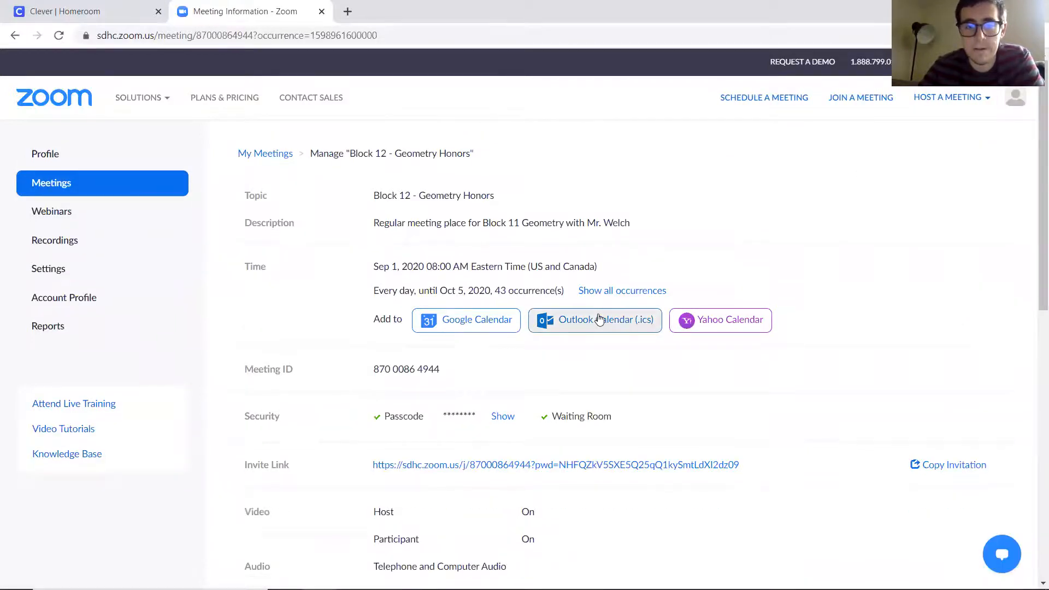
scroll(599, 319, "down", 3)
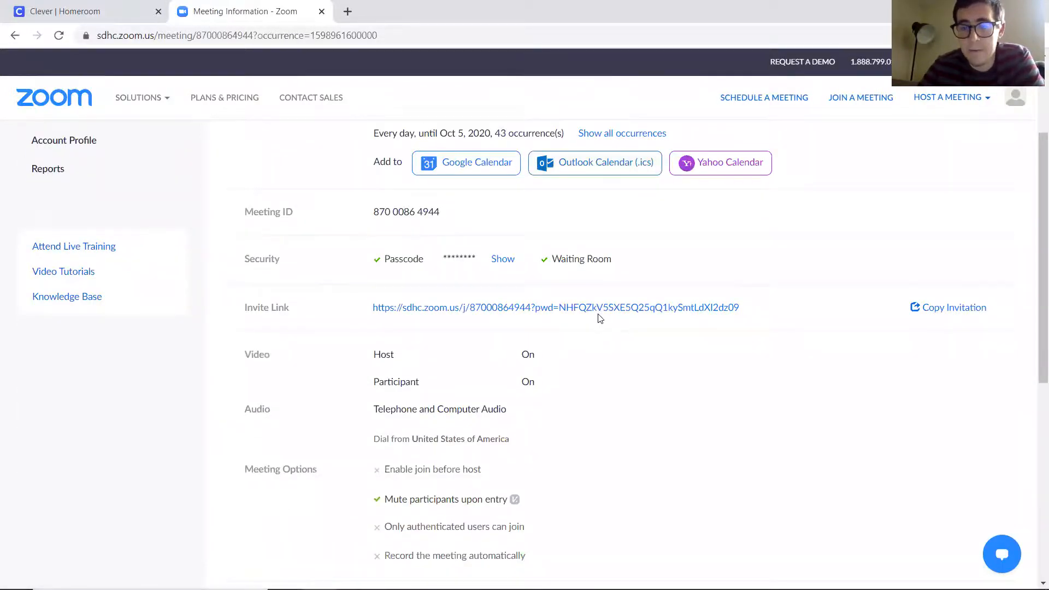
scroll(599, 319, "up", 3)
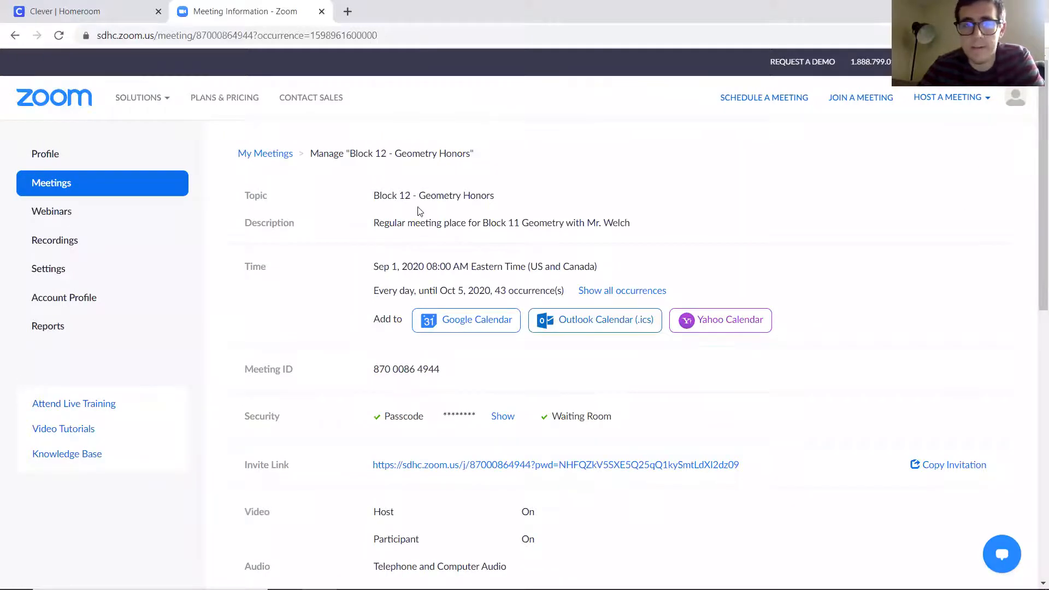
left_click(266, 157)
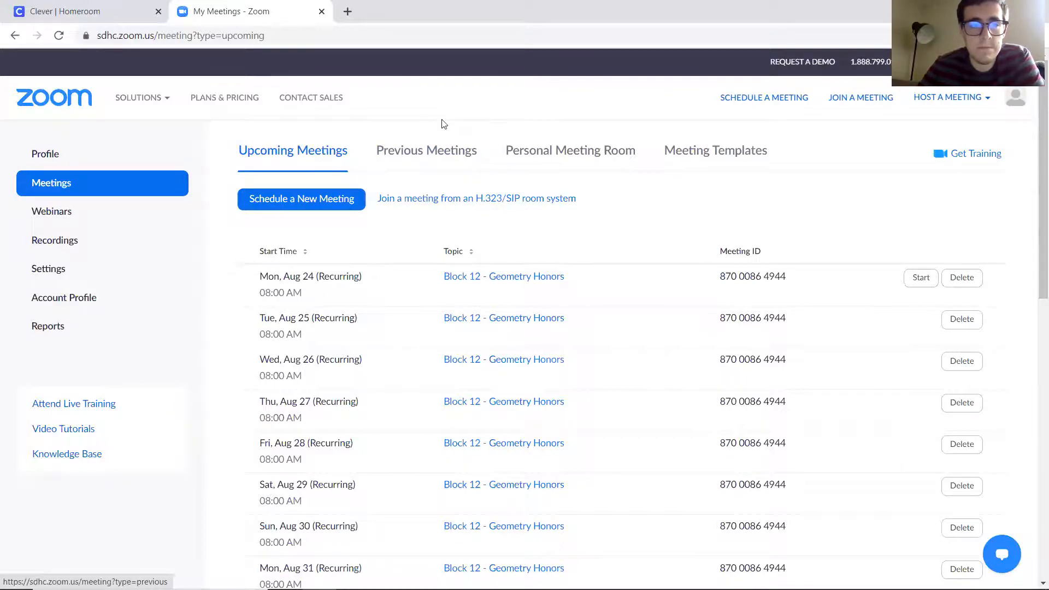
- Open the Aug 24 Block 12 - Geometry Honors occurrence from the list
scroll(352, 240, "down", 1)
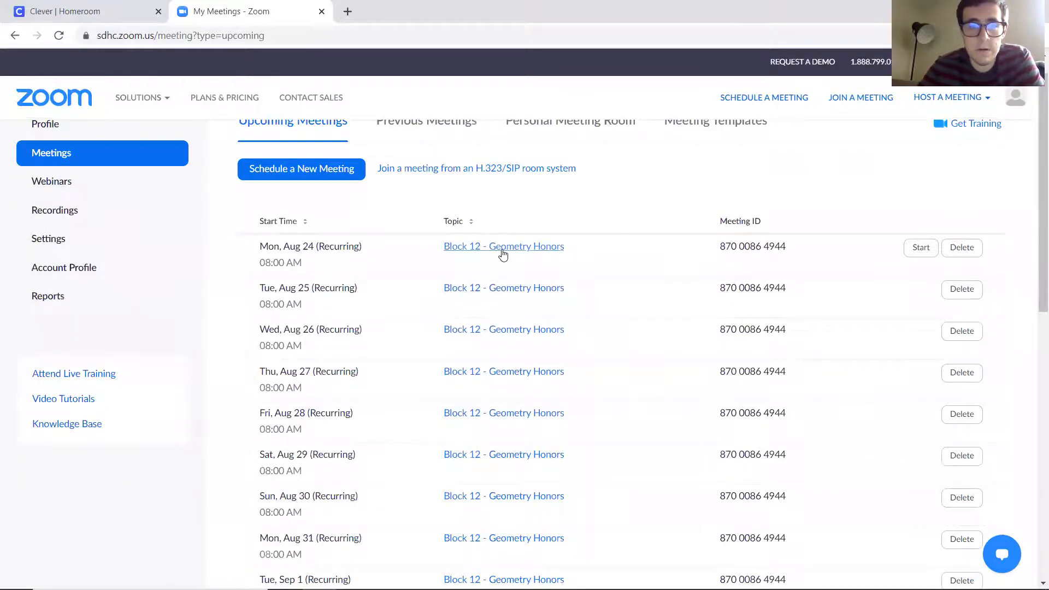
left_click(501, 247)
scroll(798, 216, "down", 5)
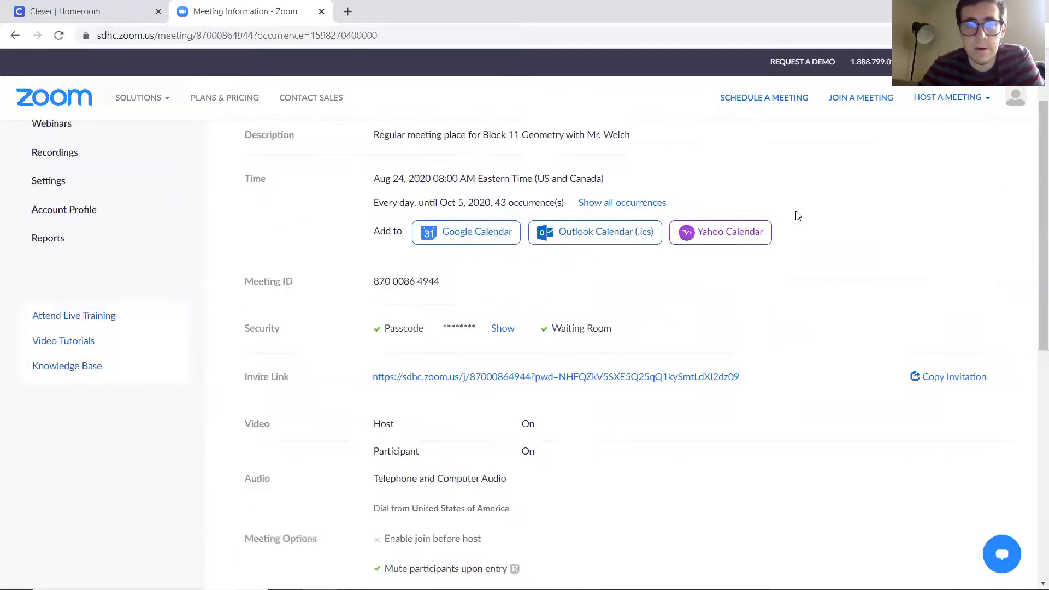
scroll(797, 215, "up", 2)
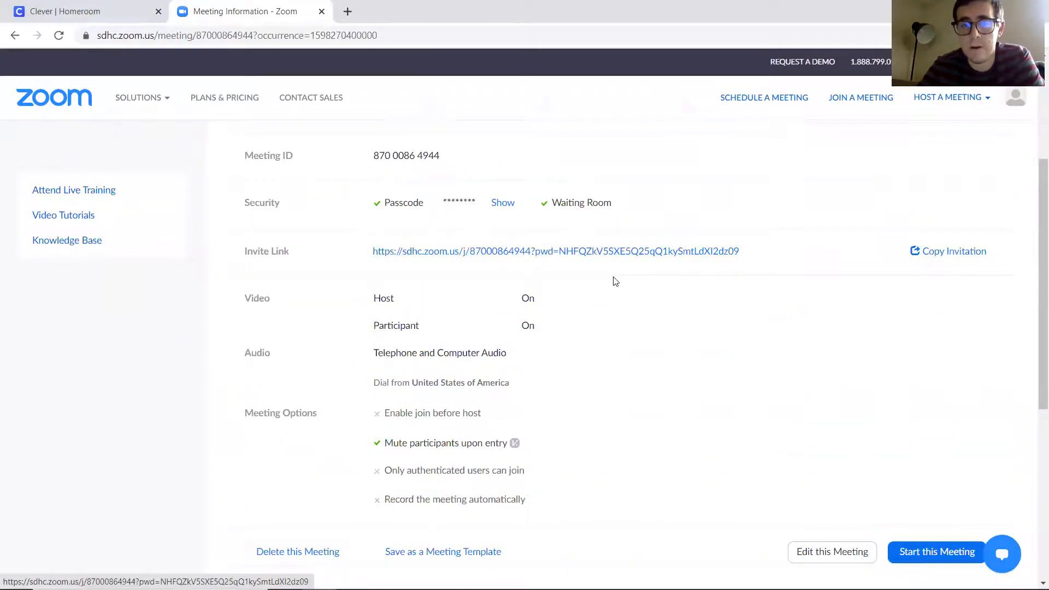
scroll(648, 328, "up", 2)
scroll(649, 327, "up", 1)
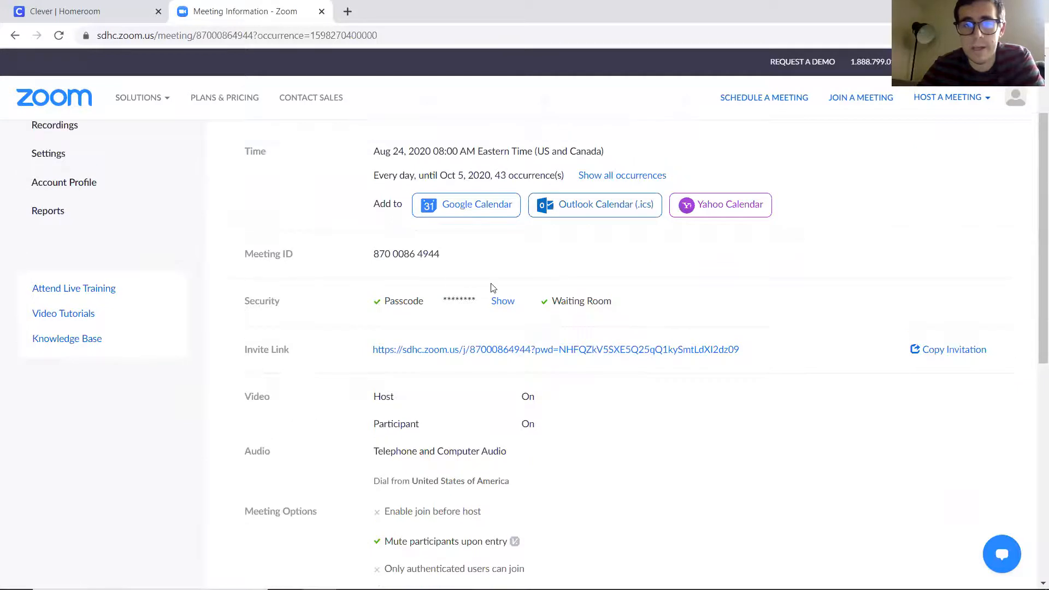
- Reveal the meeting passcode and scroll through the details
left_click(502, 301)
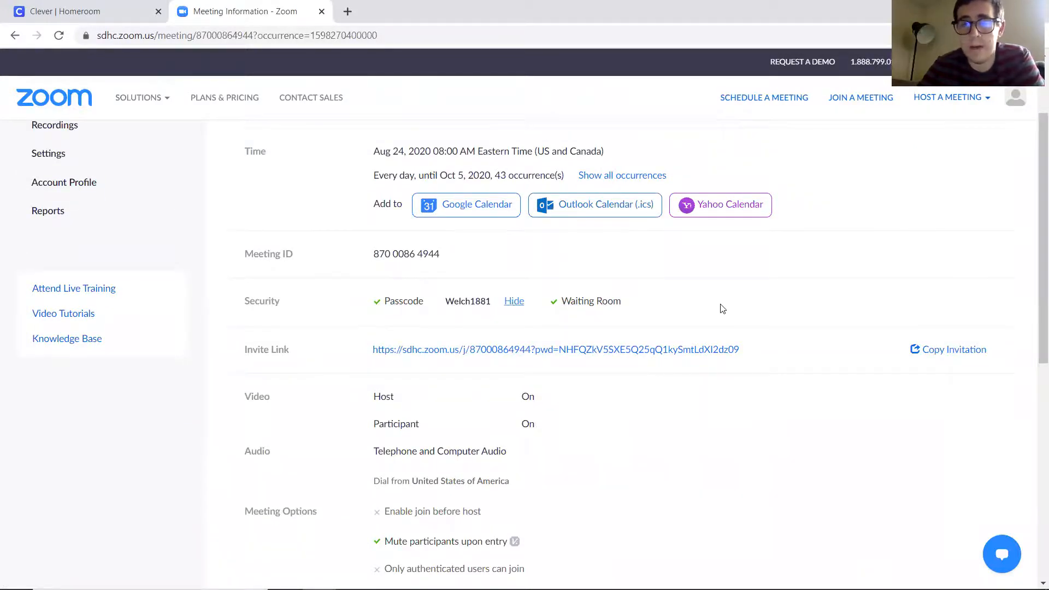
scroll(722, 309, "down", 2)
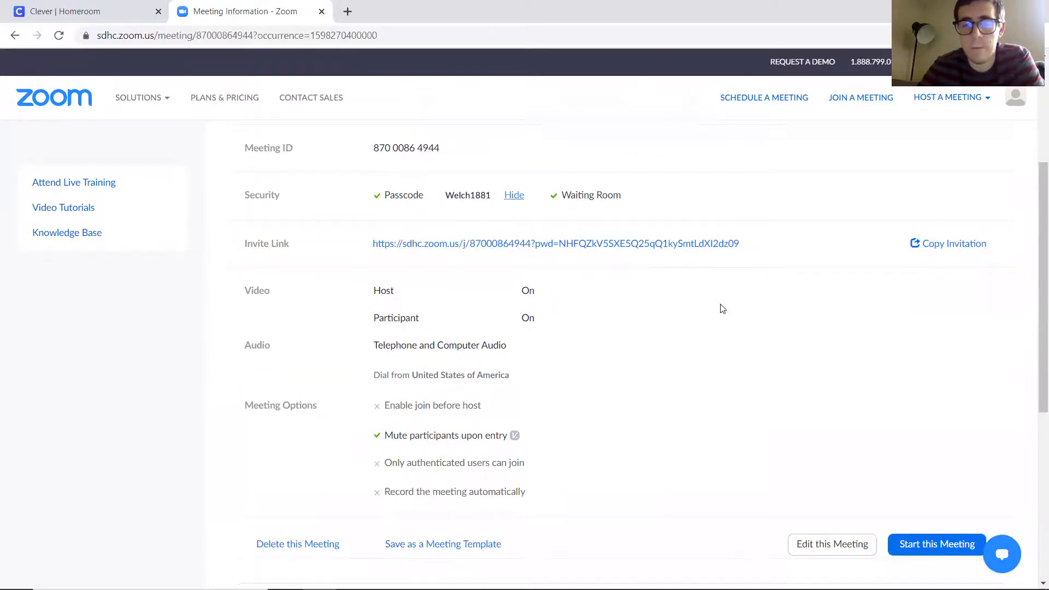
scroll(722, 308, "down", 1)
scroll(722, 309, "down", 3)
scroll(722, 308, "up", 6)
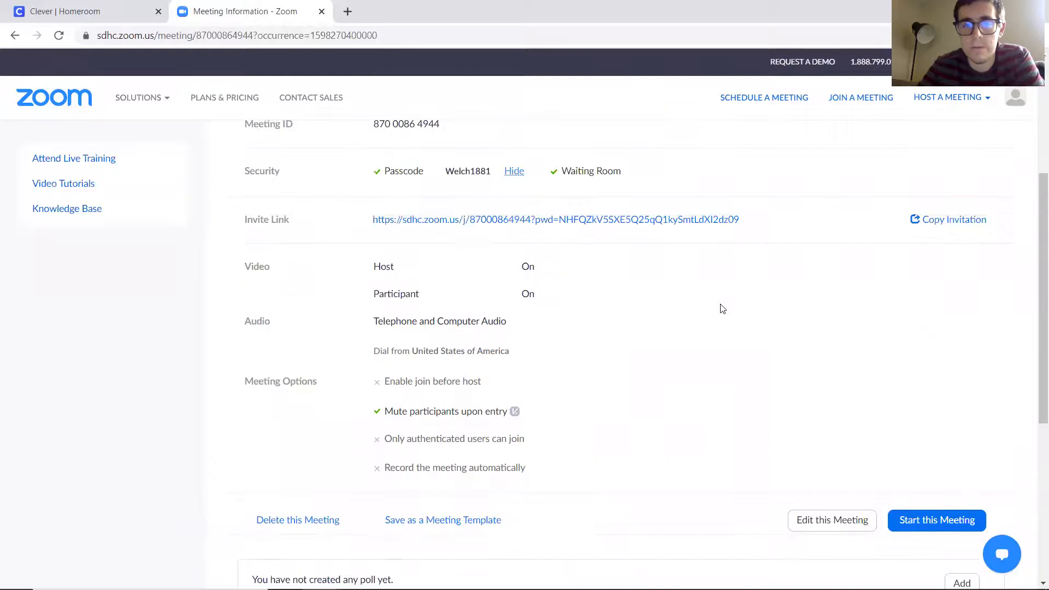
scroll(722, 309, "up", 2)
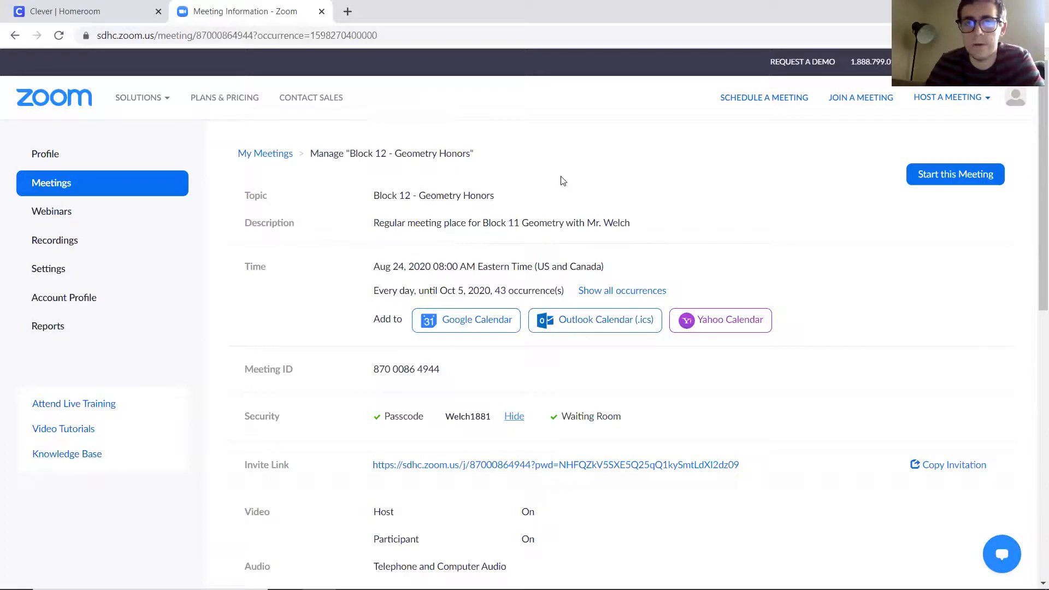
- Open Recordings, dismiss the tip, and view Local then Cloud Recordings lists
left_click(58, 242)
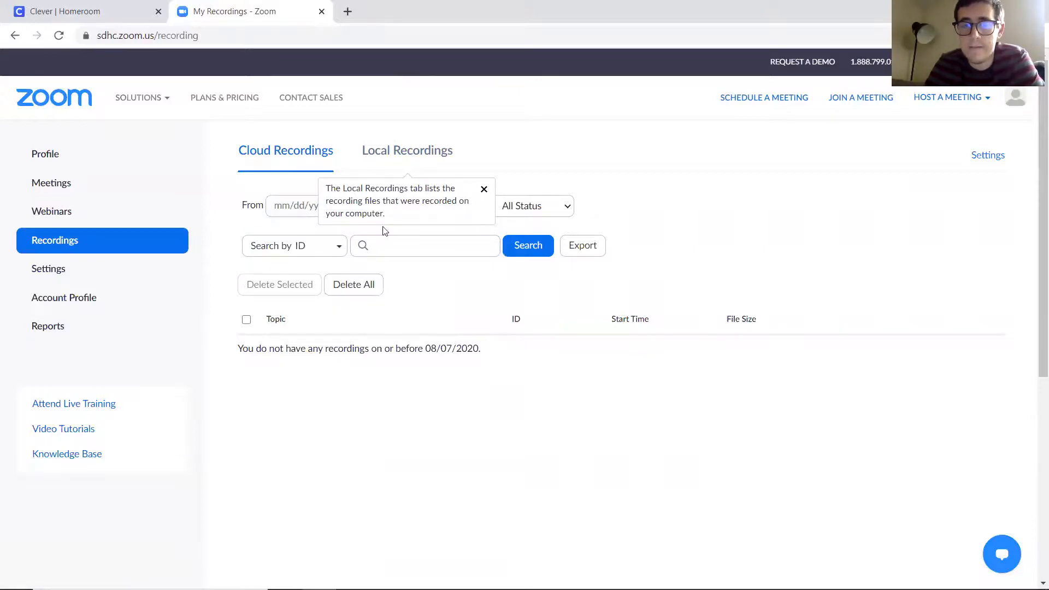
left_click(484, 190)
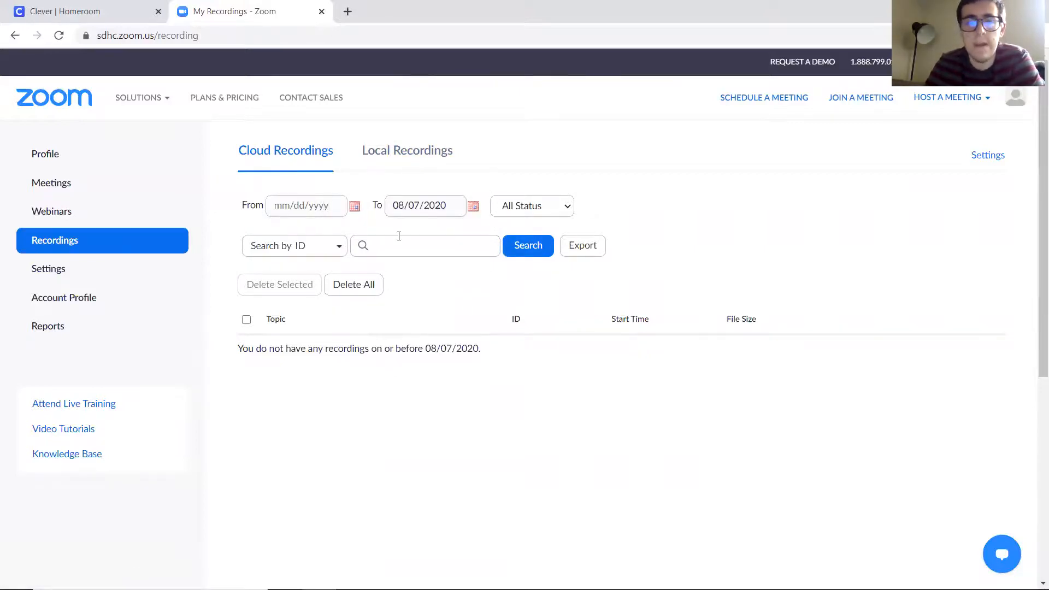
left_click(381, 155)
left_click(309, 157)
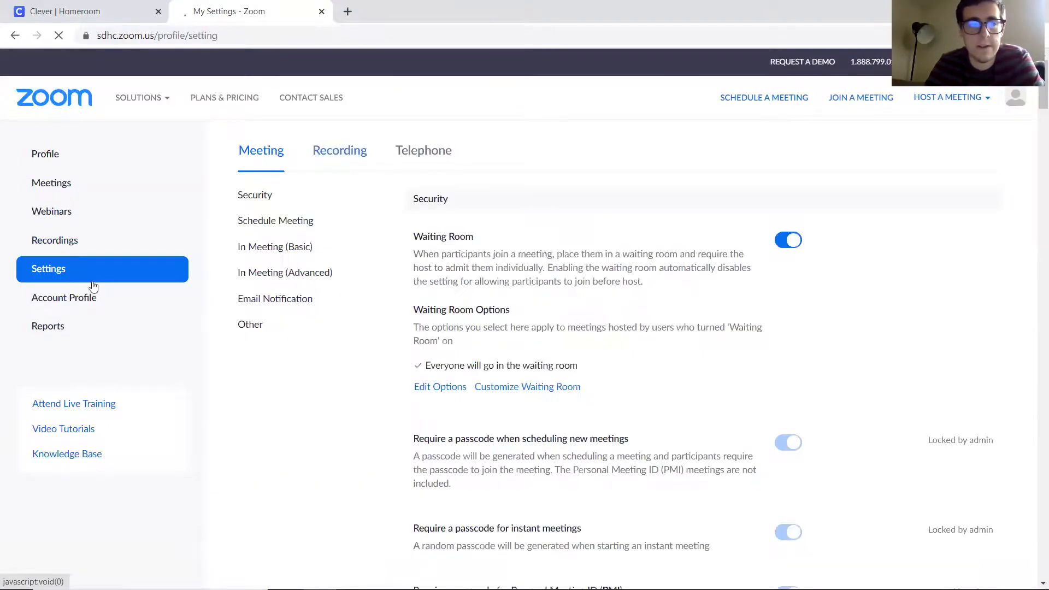
- Open the Reports section from the left sidebar
left_click(62, 339)
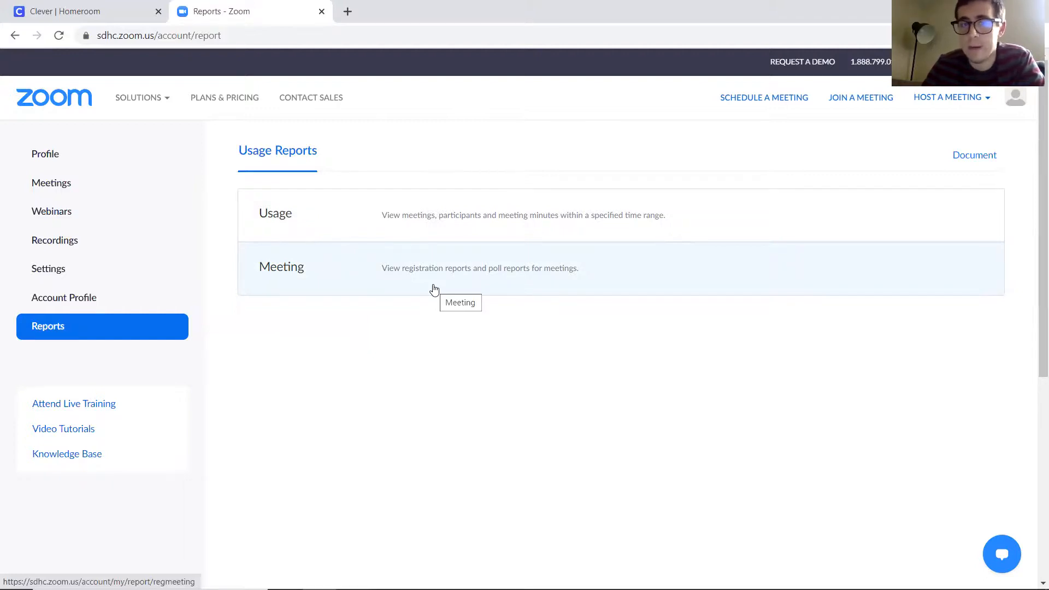
- Review the empty Usage report for 08/06–08/07/2020, then return to the account Profile page
left_click(357, 215)
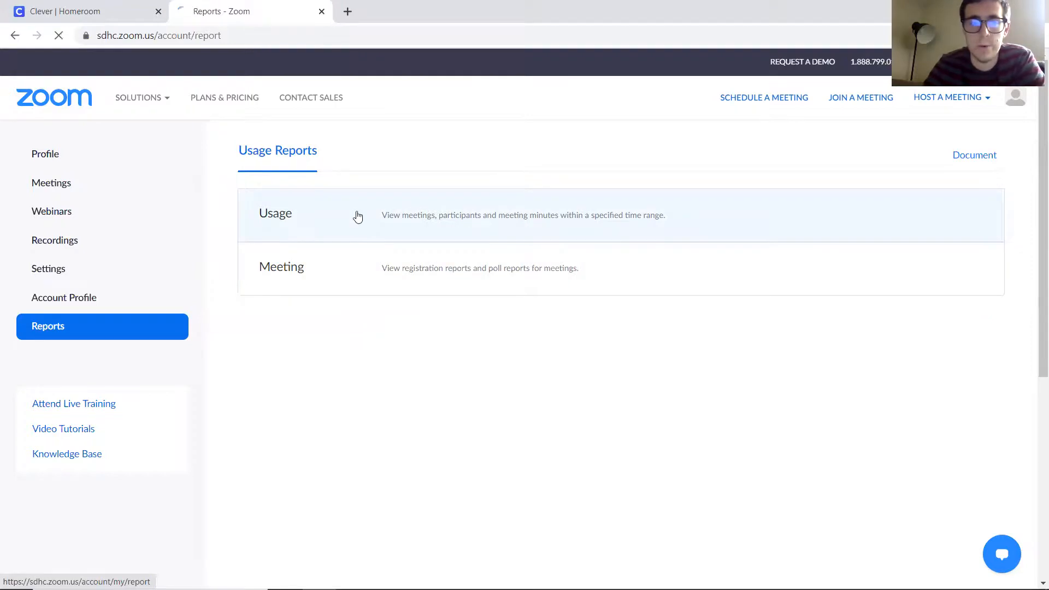
scroll(427, 416, "down", 2)
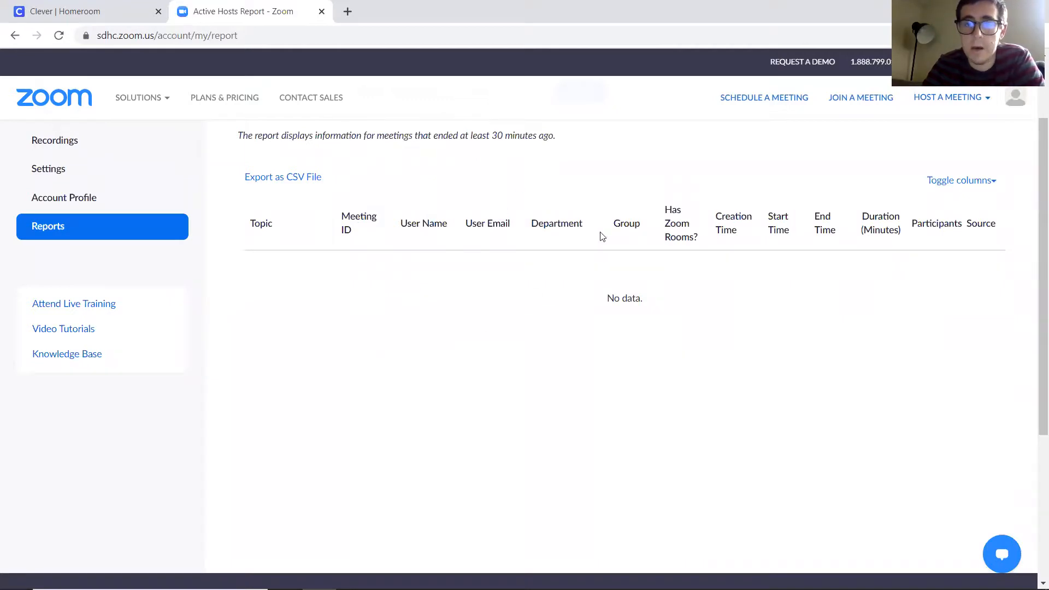
scroll(602, 236, "down", 1)
scroll(602, 236, "up", 3)
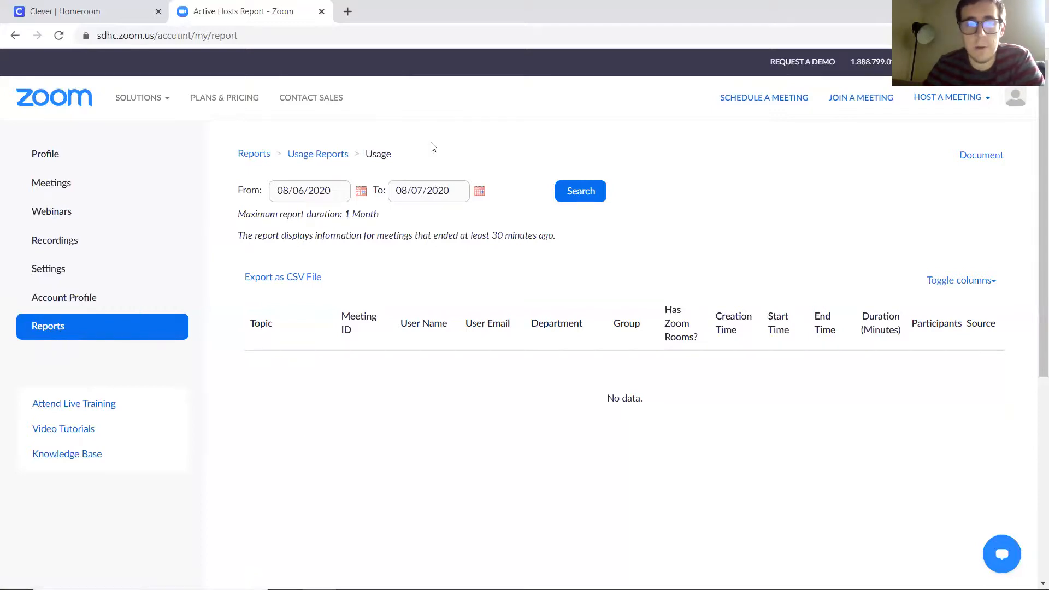
left_click(29, 166)
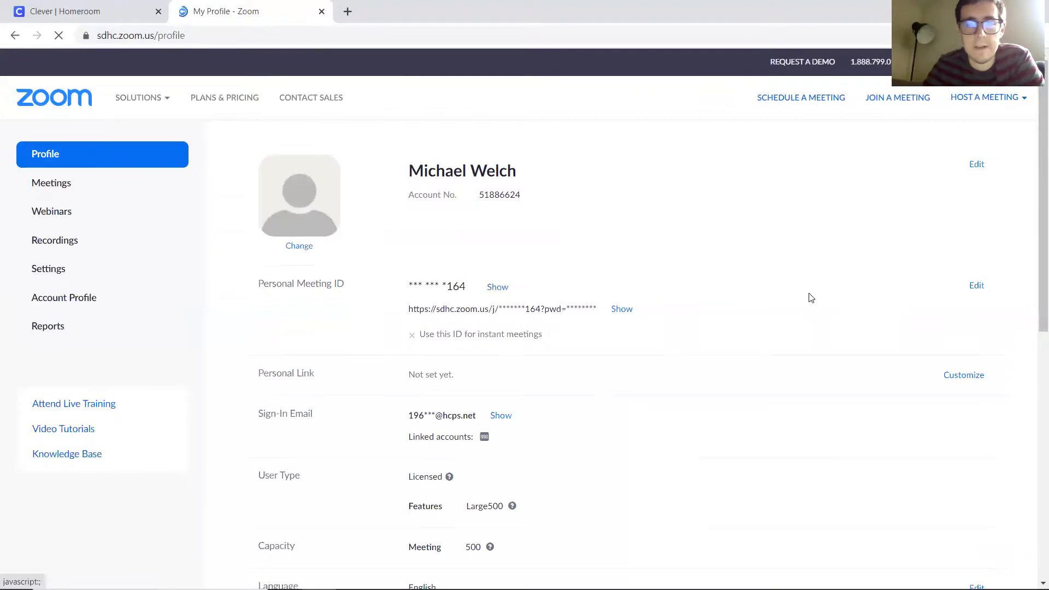
scroll(809, 297, "down", 1)
left_click(625, 246)
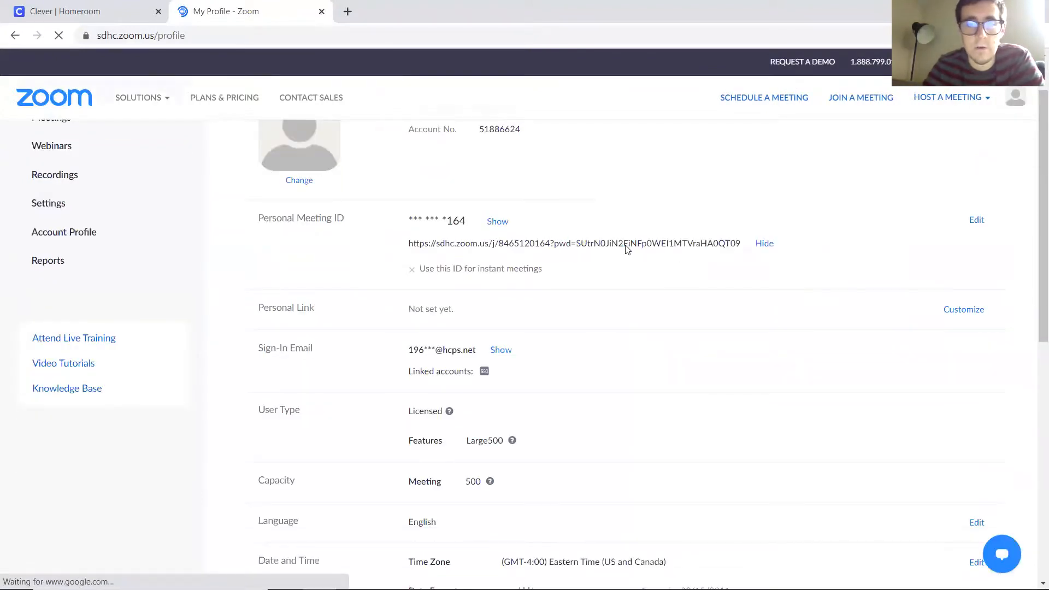
left_click(766, 244)
scroll(688, 402, "down", 5)
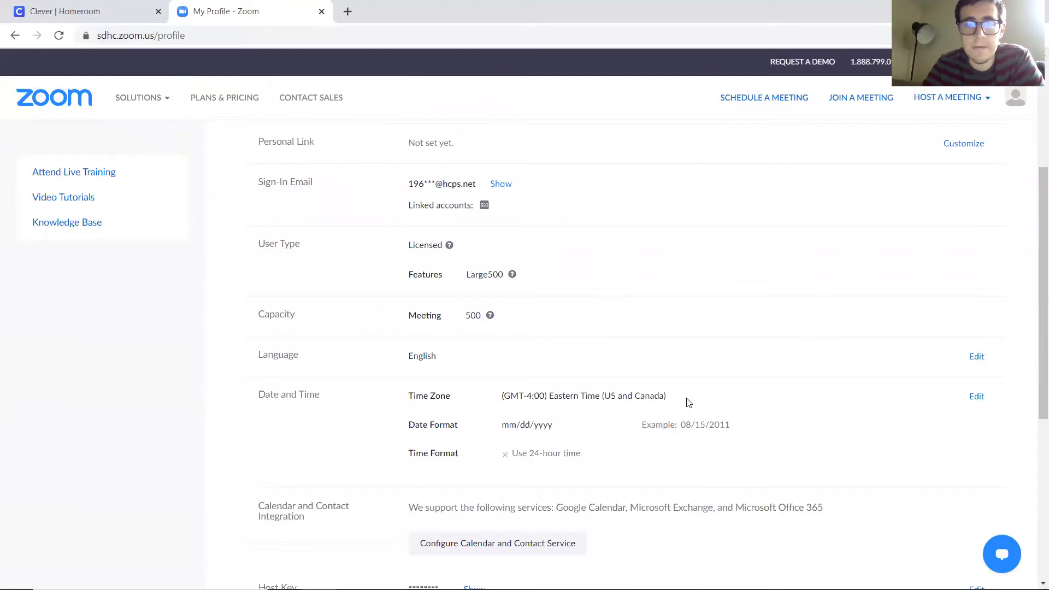
scroll(688, 402, "down", 2)
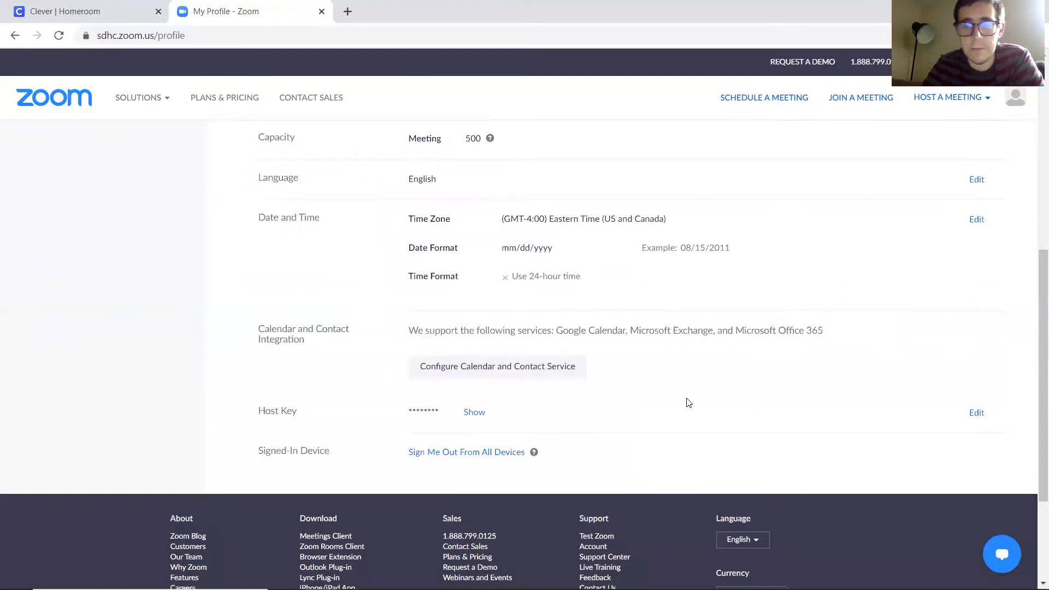
scroll(688, 403, "up", 8)
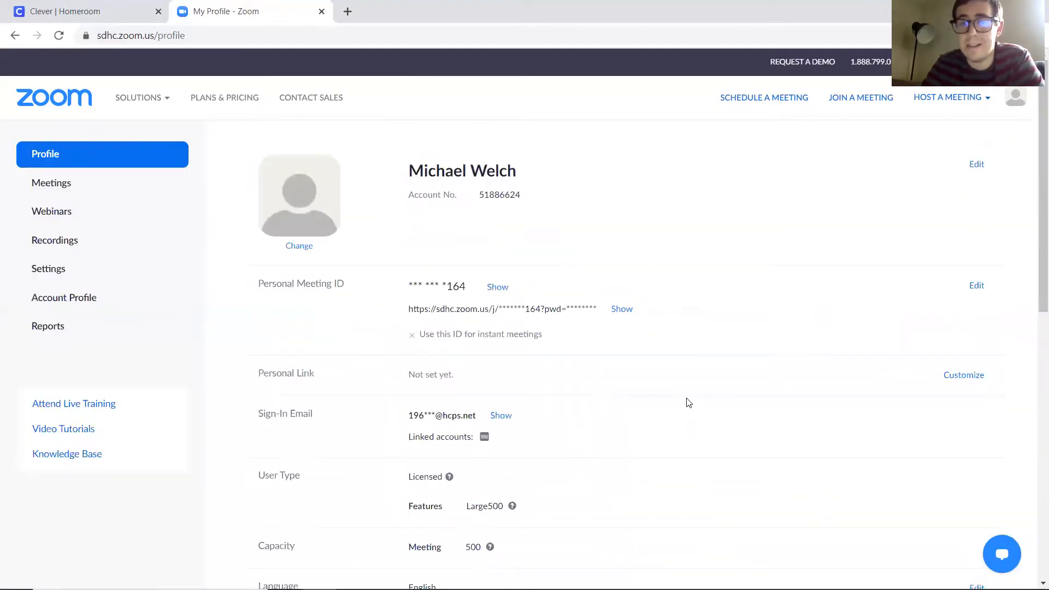